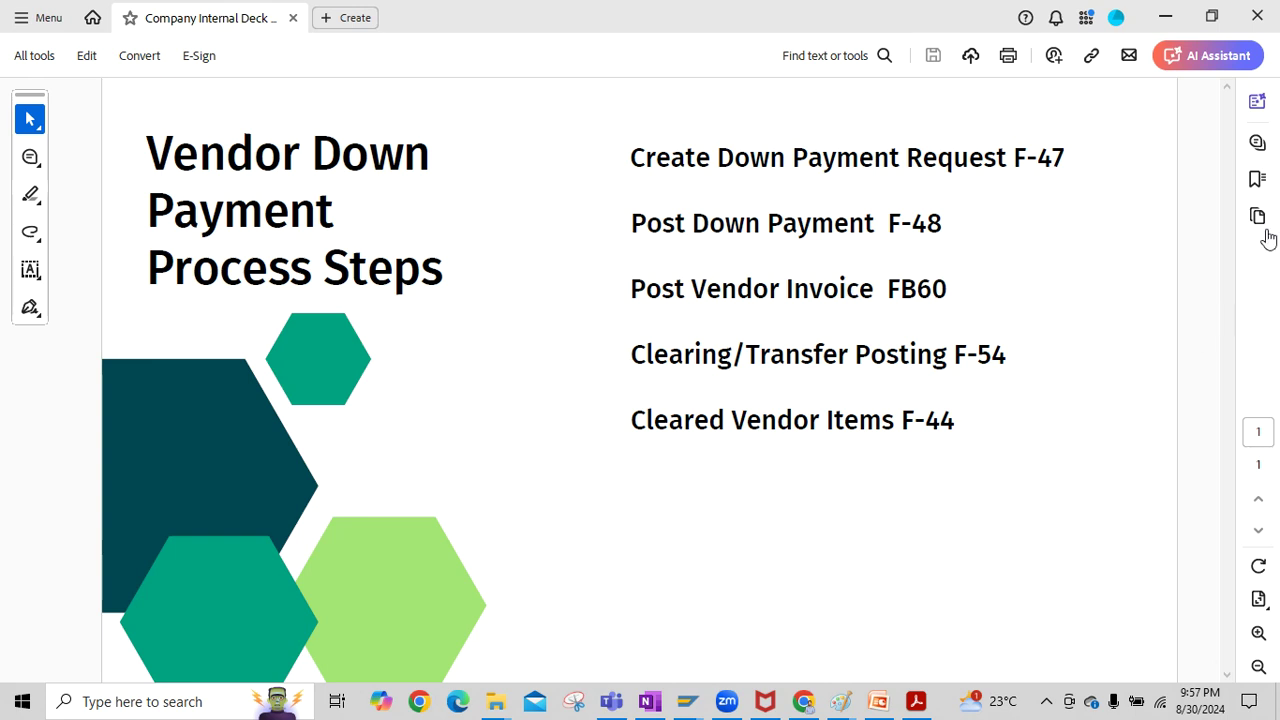
Step: Switch to the SAP GUI and open transaction F-47 for a vendor down payment request
{"action": "key", "text": "alt+Tab"}
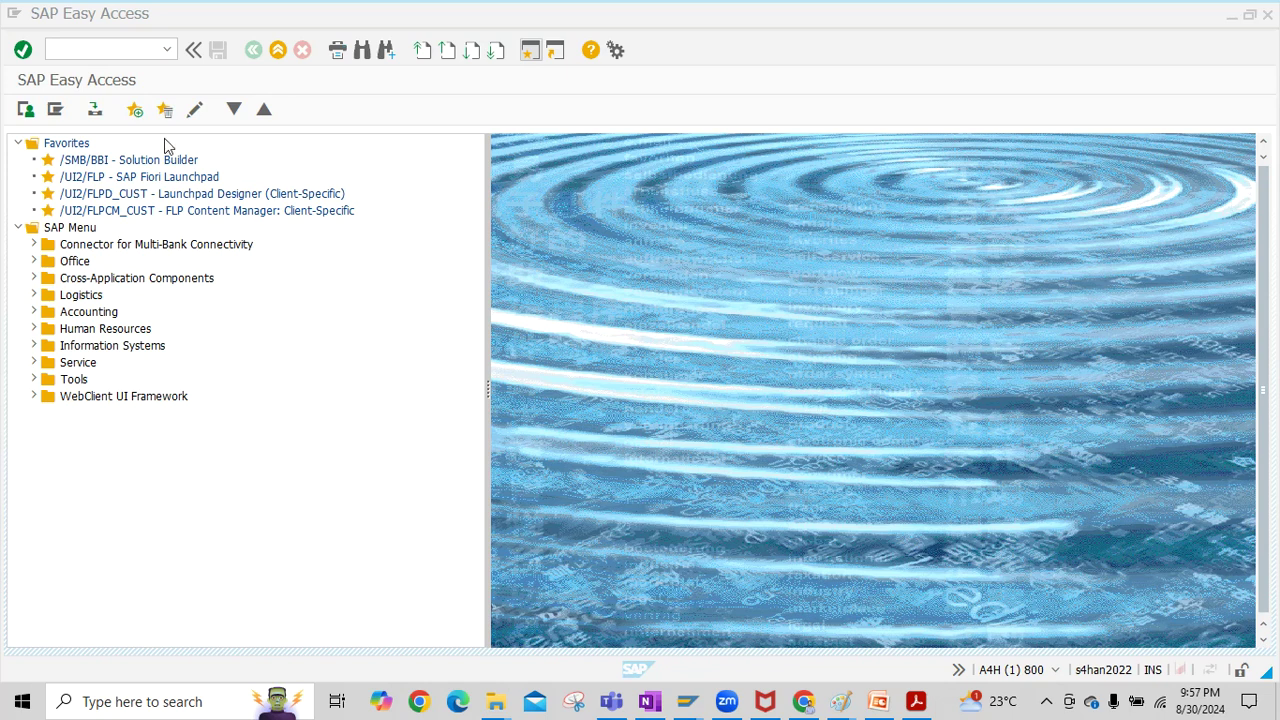
{"action": "left_click", "coordinate": [83, 50]}
{"action": "type", "text": "F-47"}
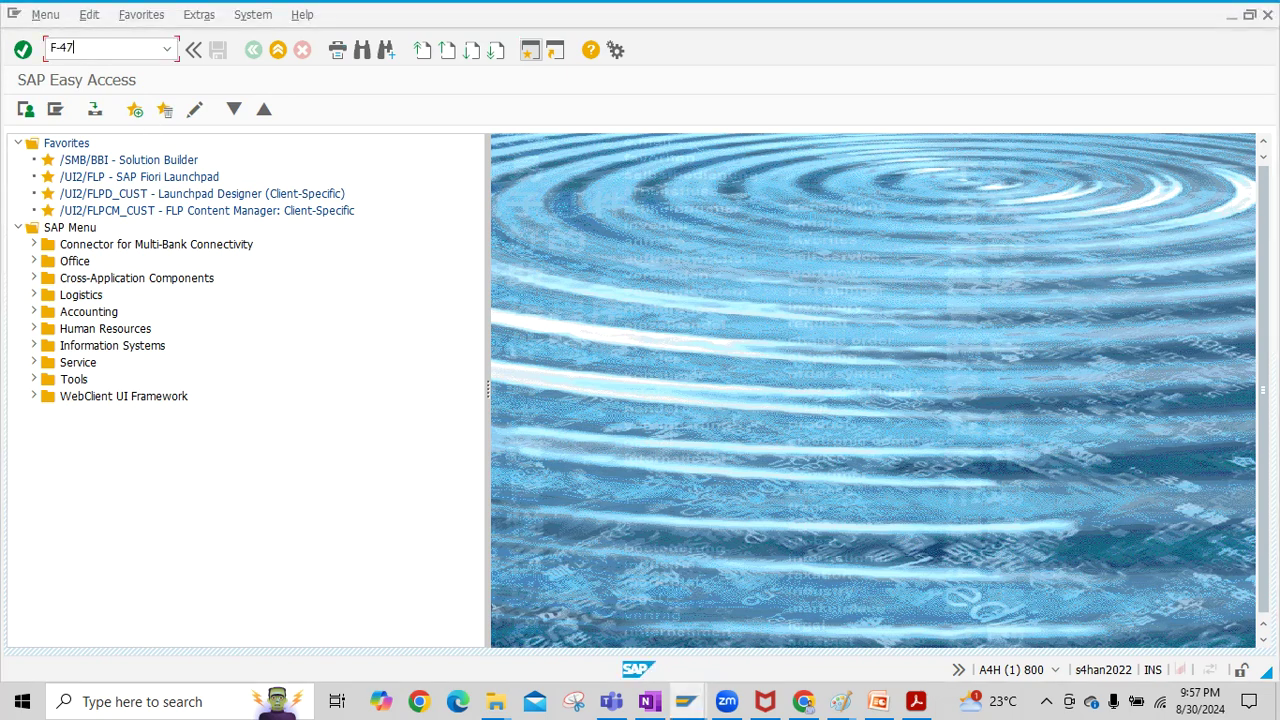
{"action": "key", "text": "Return"}
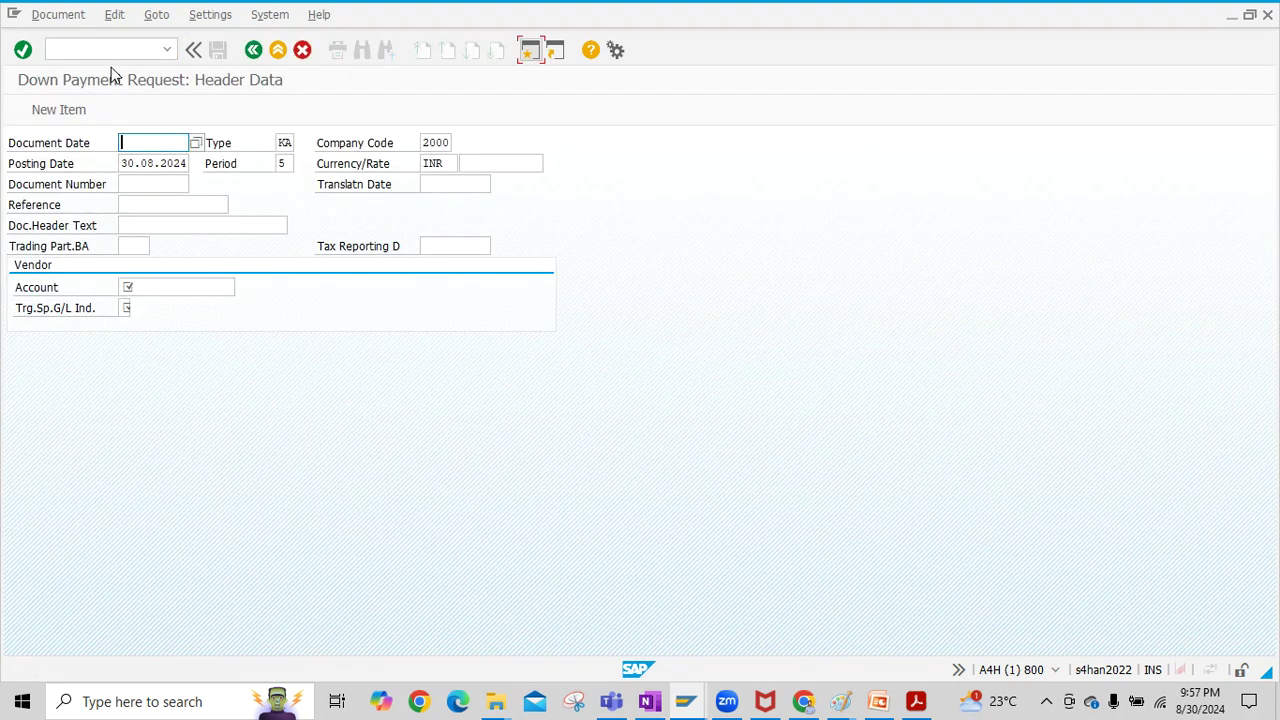
Step: Set the request's document date to 30.08.2024 and both its reference and document header text to DP Request
{"action": "key", "text": "BackSpace"}
{"action": "left_click", "coordinate": [153, 162]}
{"action": "left_click", "coordinate": [166, 211]}
{"action": "left_click", "coordinate": [166, 211]}
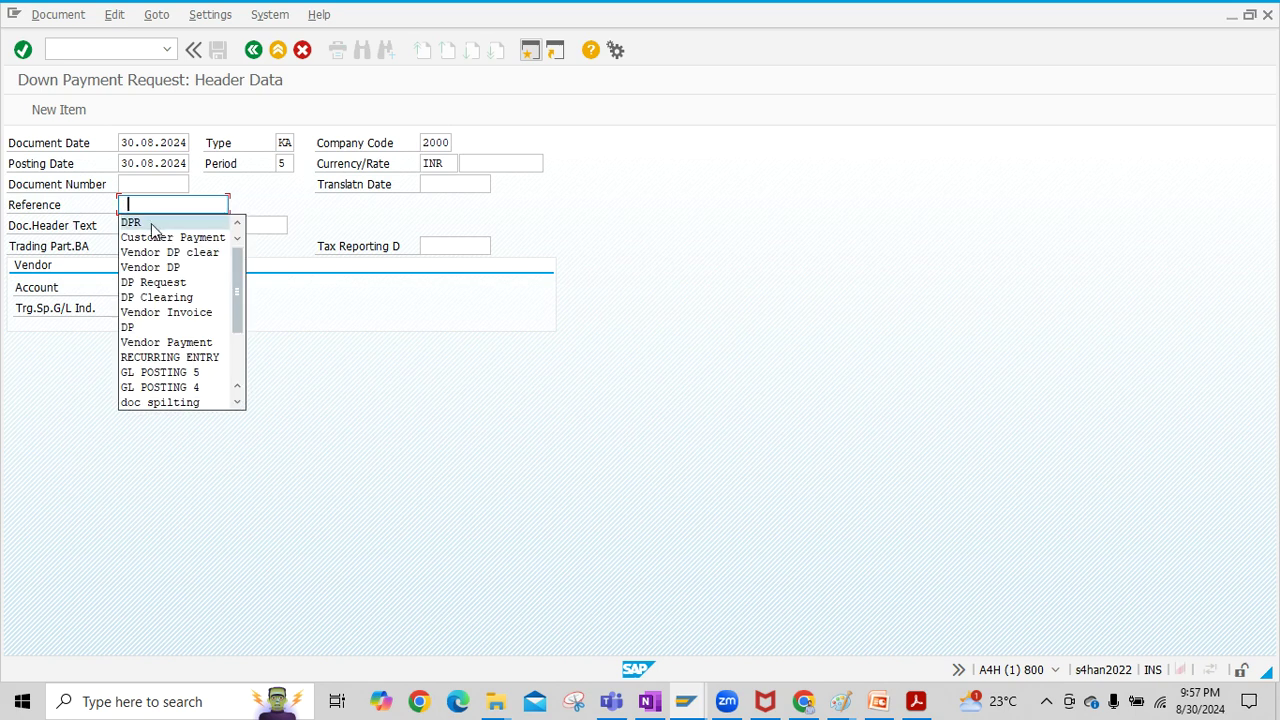
{"action": "left_click", "coordinate": [183, 282]}
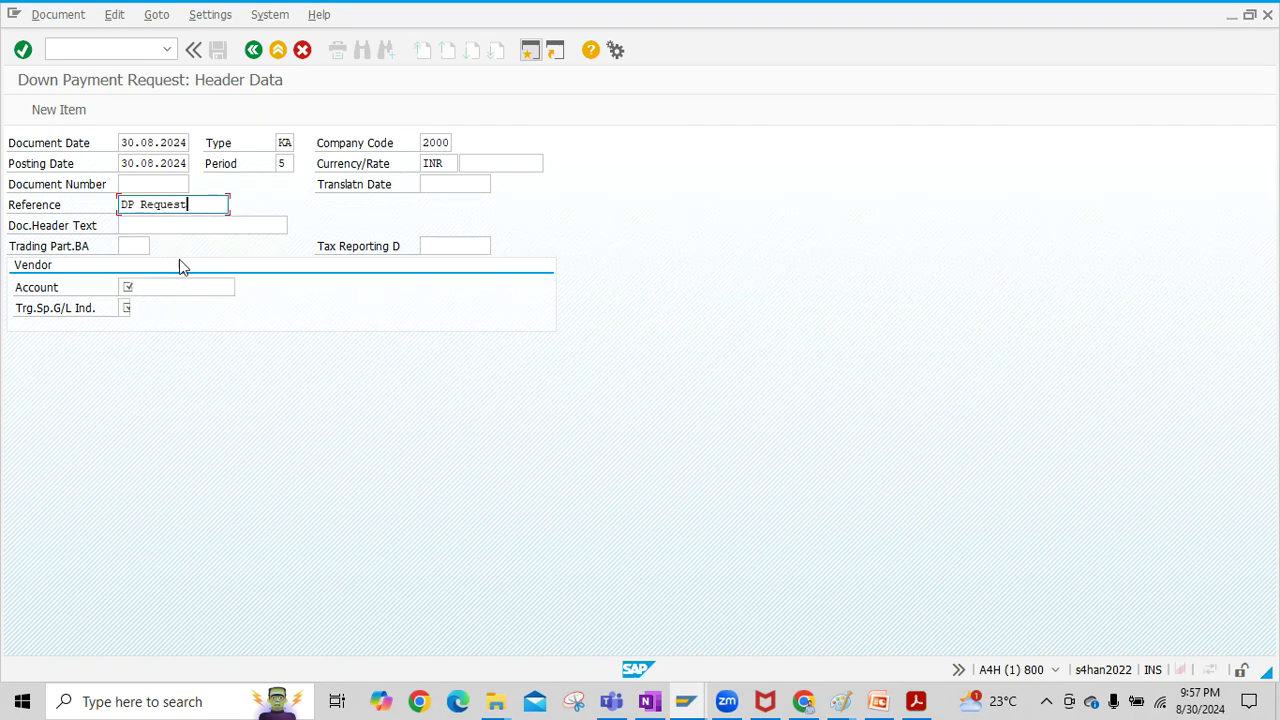
{"action": "left_click", "coordinate": [166, 229]}
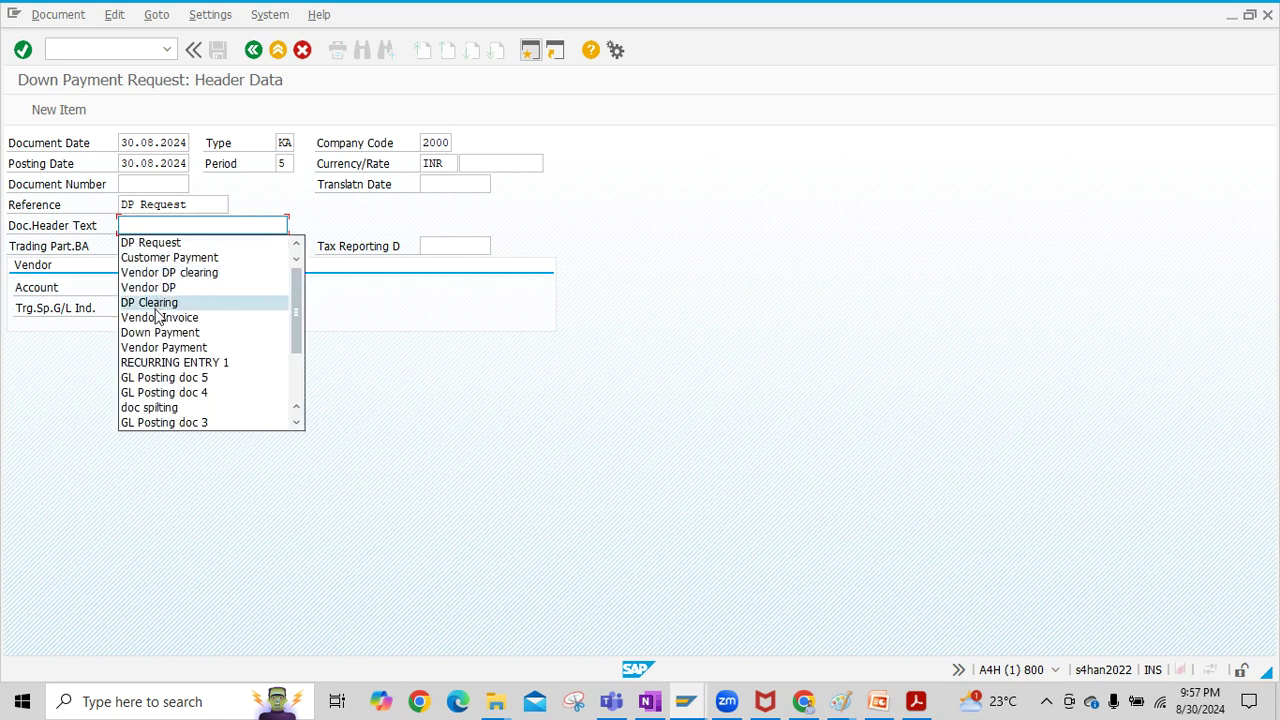
{"action": "left_click", "coordinate": [170, 245]}
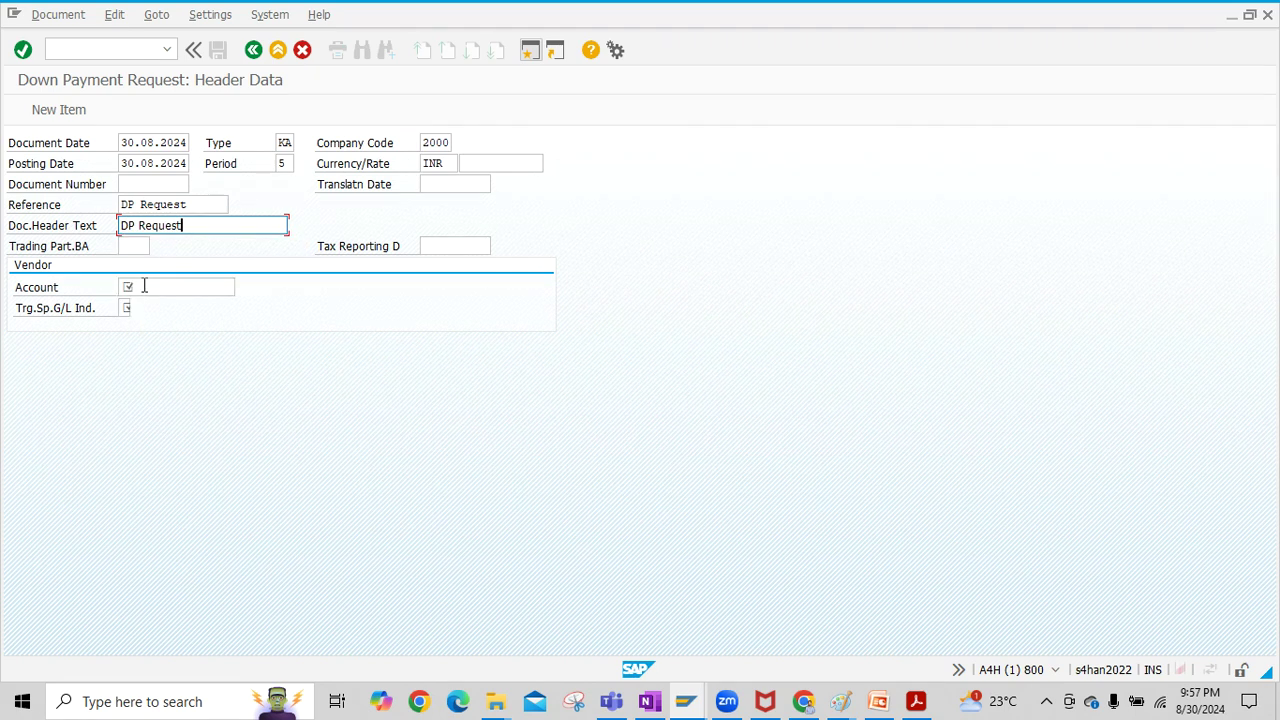
Step: Choose TATA Enterprises (PUNE) as the vendor account and set the target special G/L indicator to A, Down Payments, Current Assets
{"action": "left_click", "coordinate": [145, 287]}
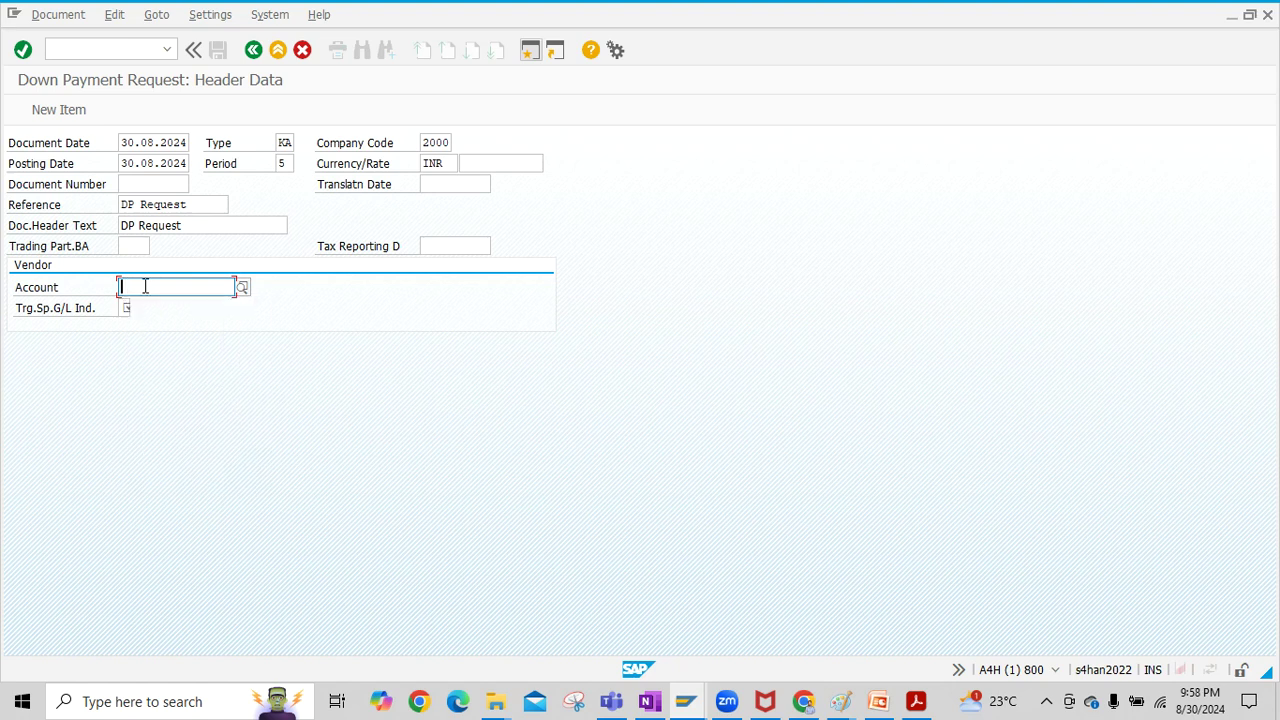
{"action": "type", "text": "5000"}
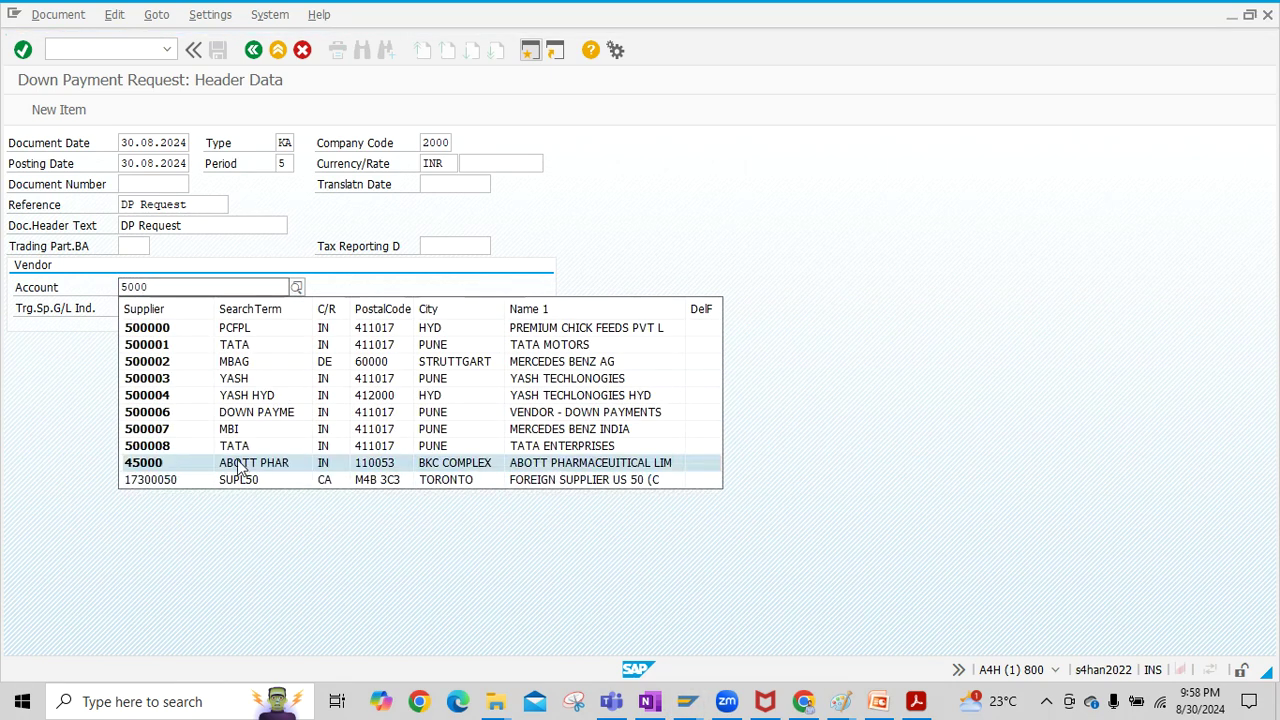
{"action": "left_click", "coordinate": [232, 446]}
{"action": "left_click", "coordinate": [126, 308]}
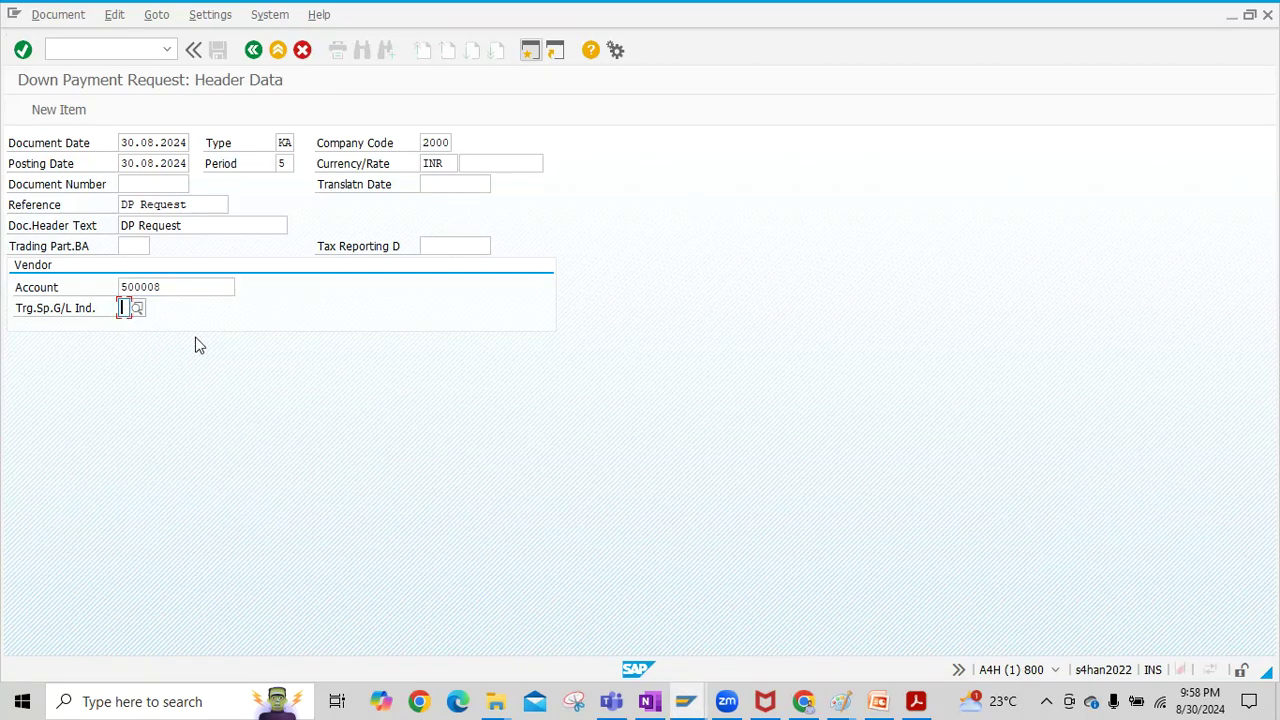
{"action": "type", "text": "A"}
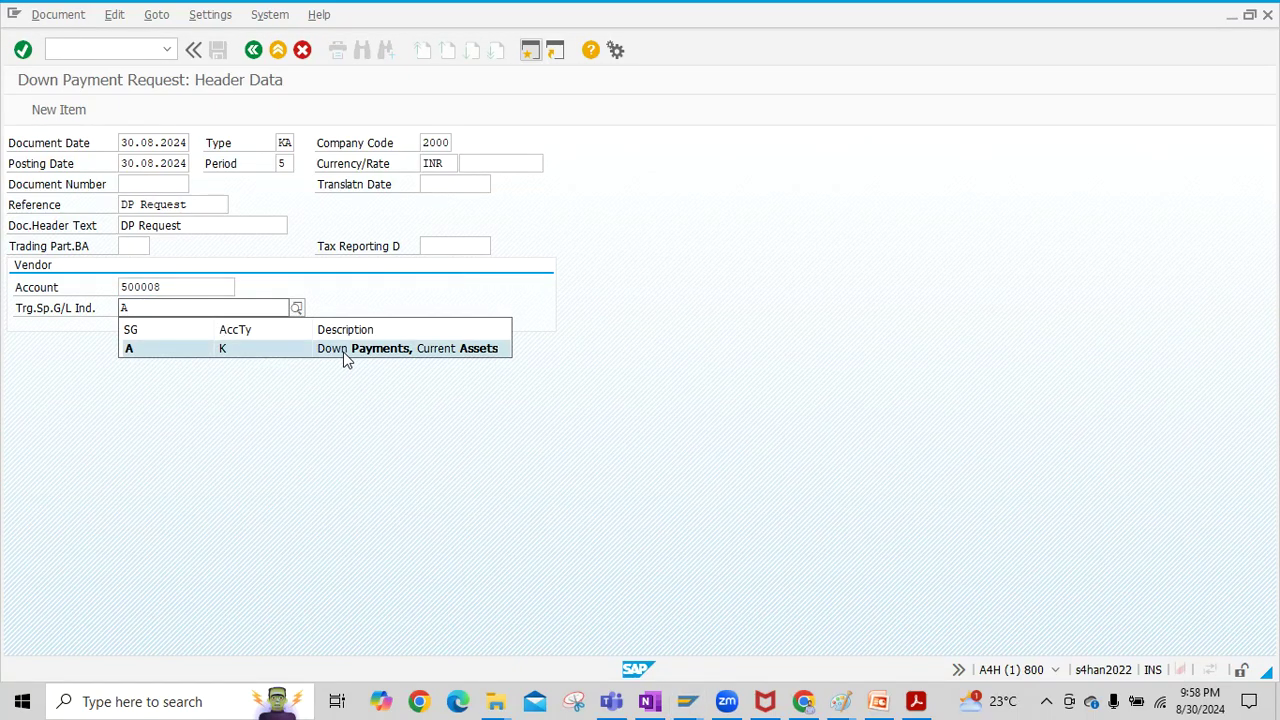
{"action": "left_click", "coordinate": [343, 350]}
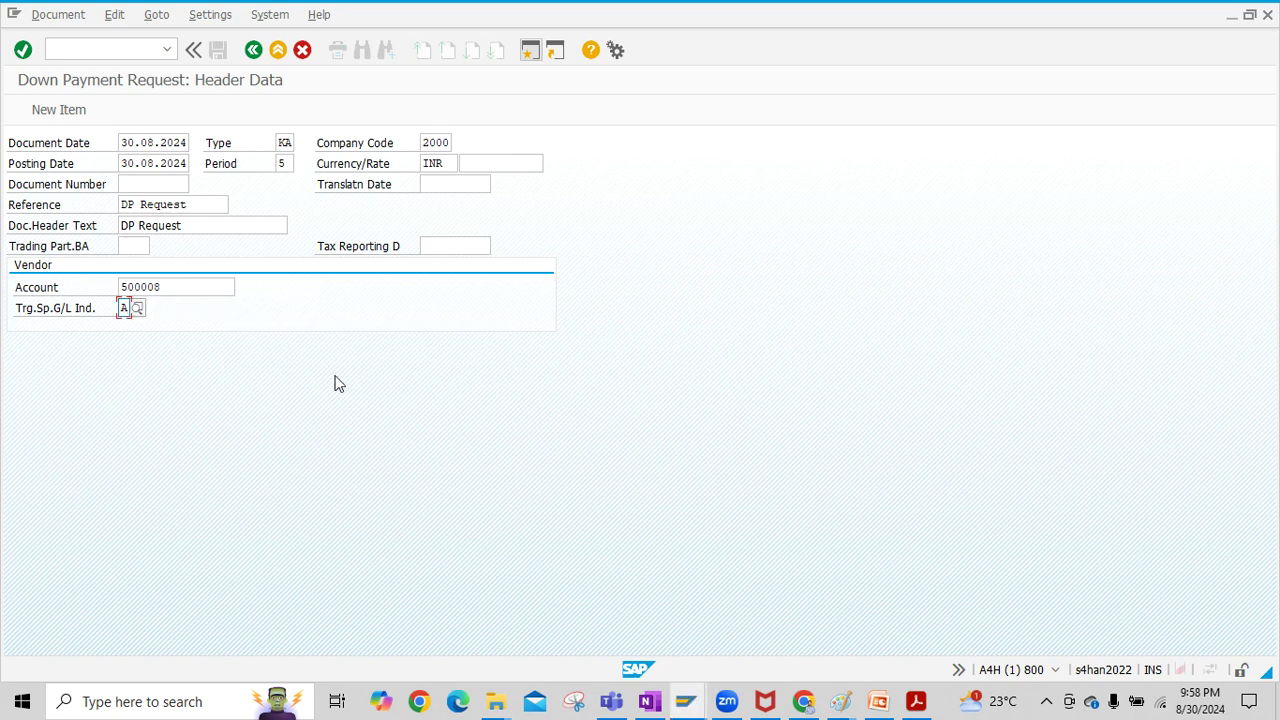
Step: Add a vendor item of 1000 INR due on 30.08.2024 with the text Test DPR
{"action": "left_click", "coordinate": [58, 110]}
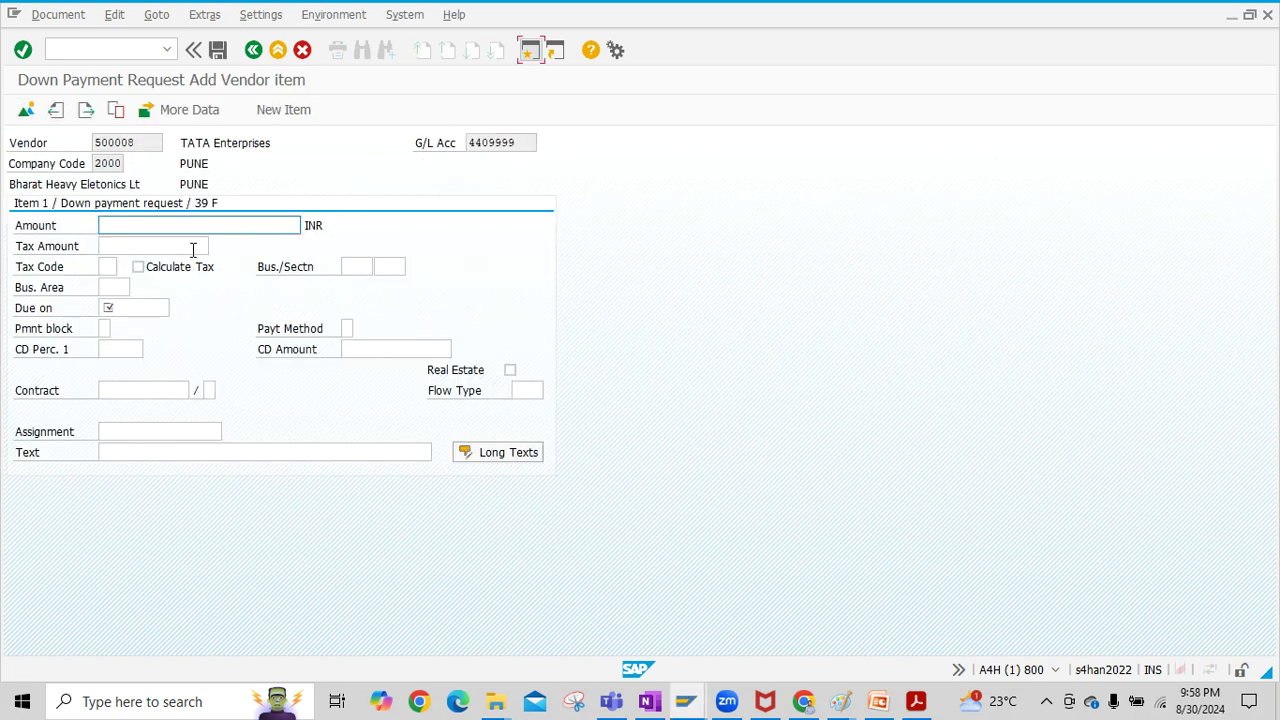
{"action": "type", "text": "1000"}
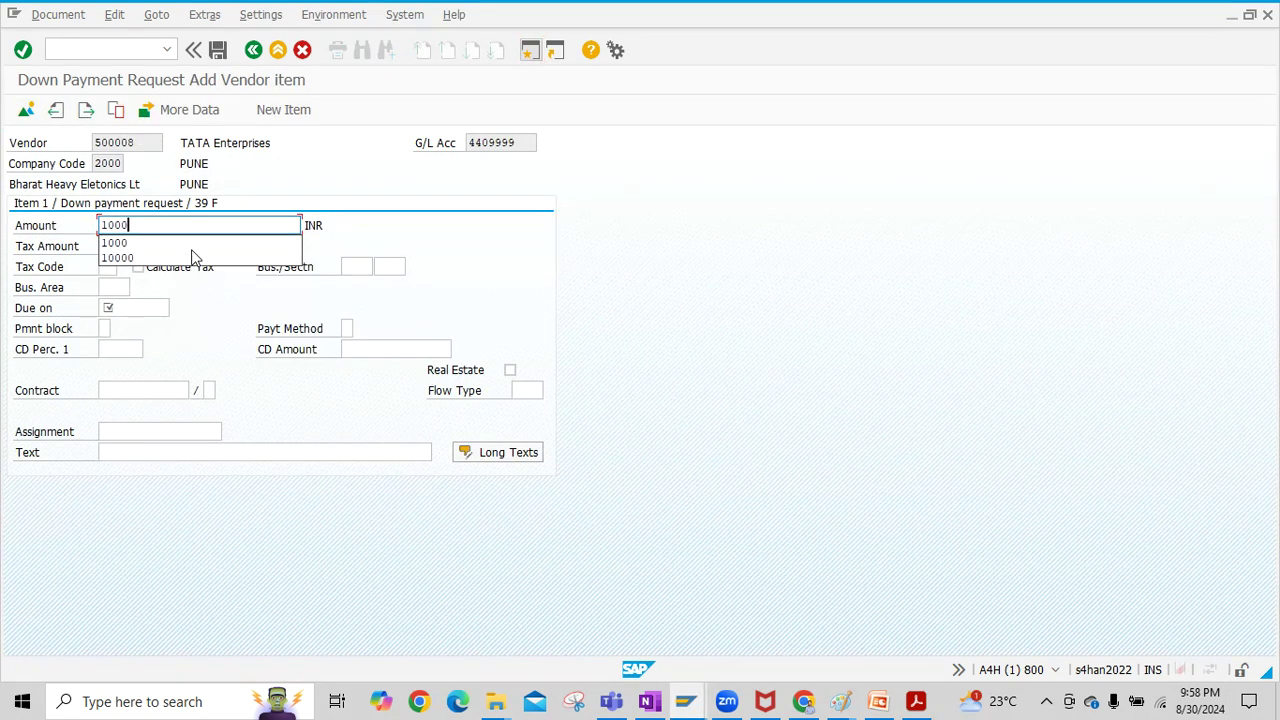
{"action": "left_click", "coordinate": [191, 245]}
{"action": "left_click", "coordinate": [121, 310]}
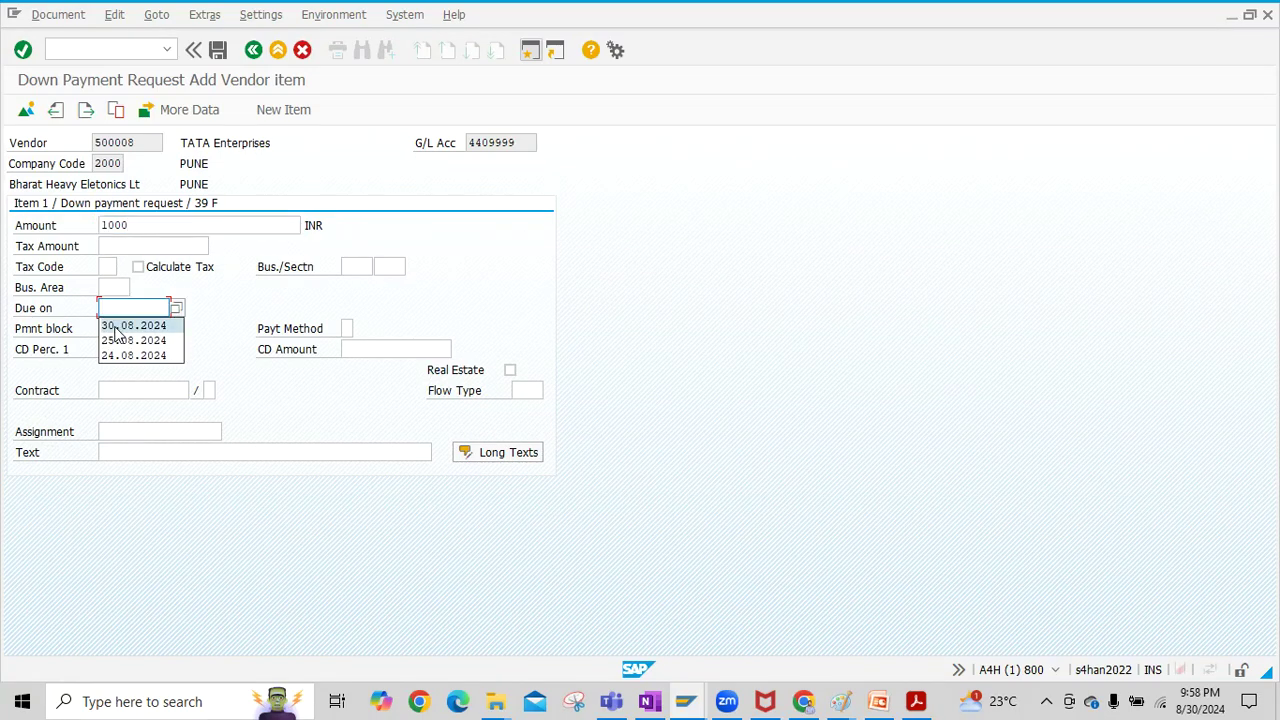
{"action": "left_click", "coordinate": [118, 323]}
{"action": "left_click", "coordinate": [138, 453]}
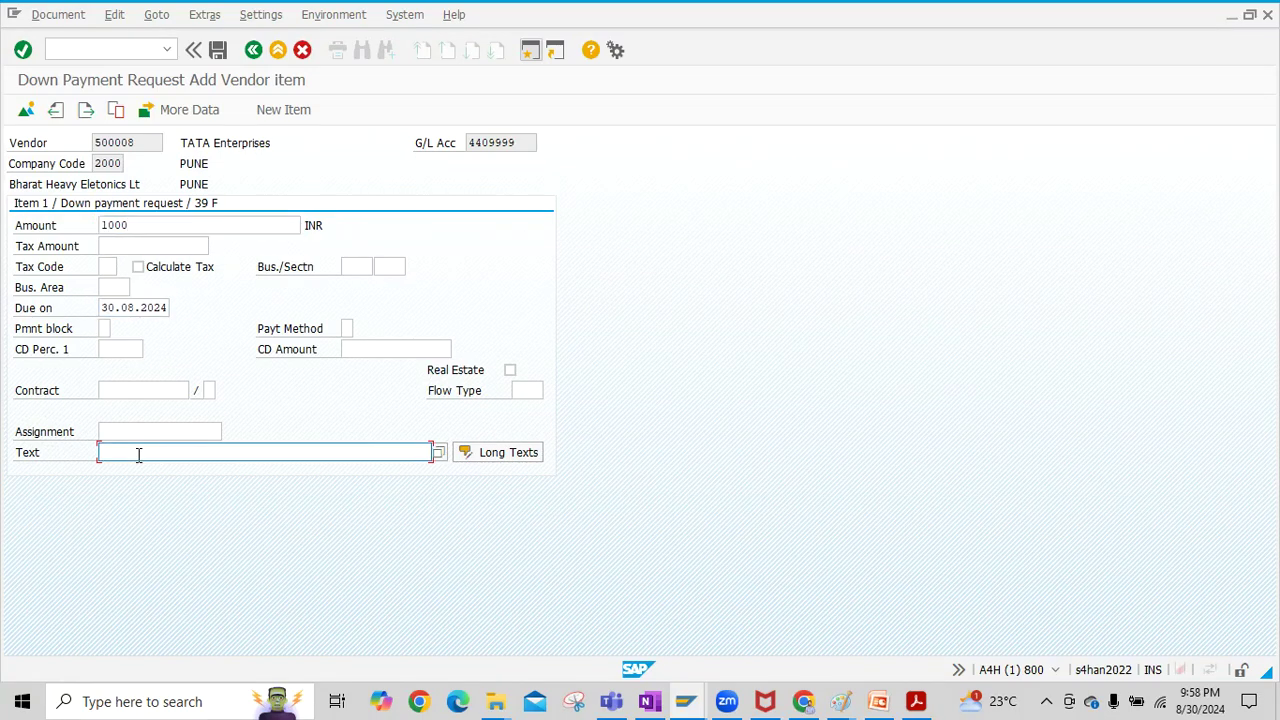
{"action": "type", "text": "T"}
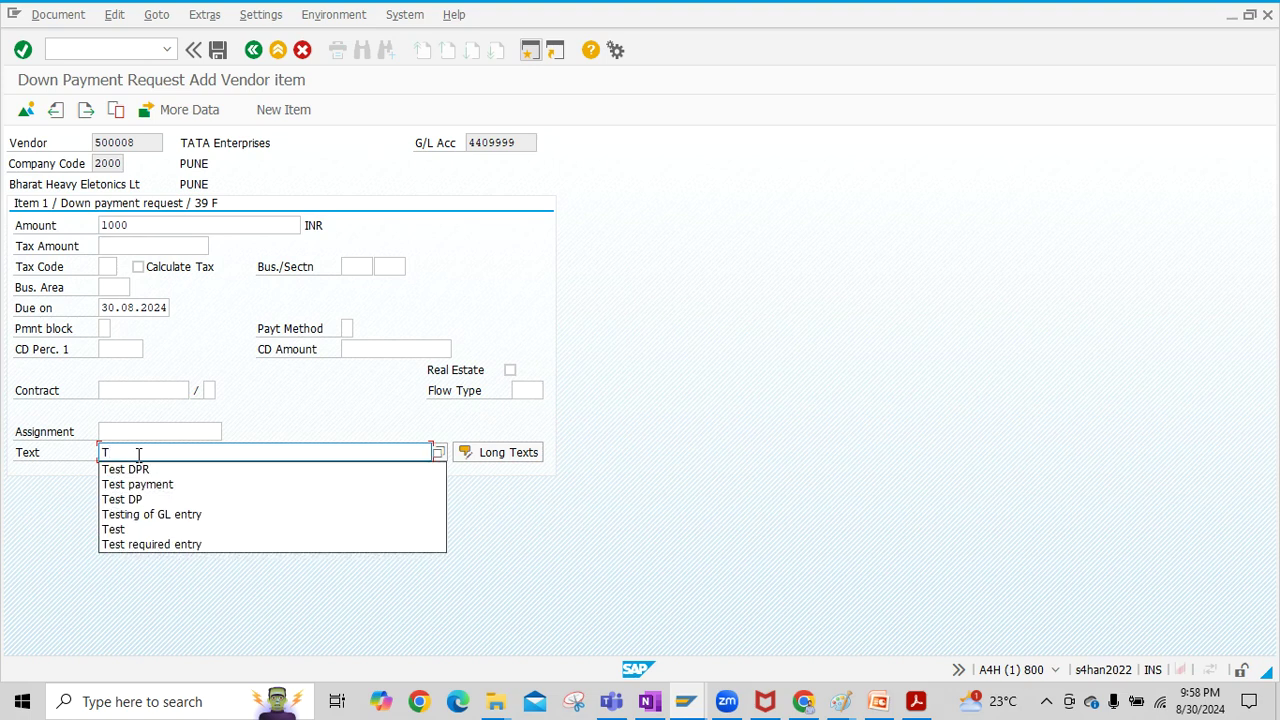
{"action": "left_click", "coordinate": [155, 470]}
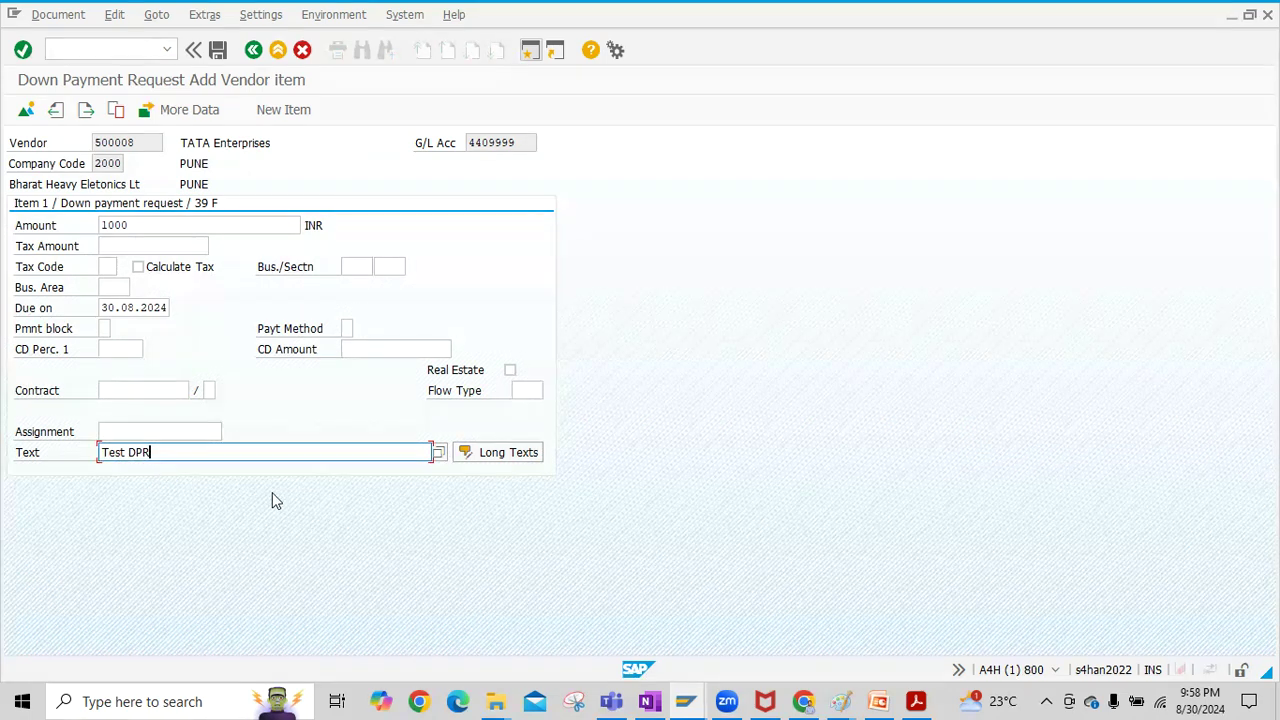
Step: Post the down payment request from its display overview and display the posted document
{"action": "left_click", "coordinate": [26, 112]}
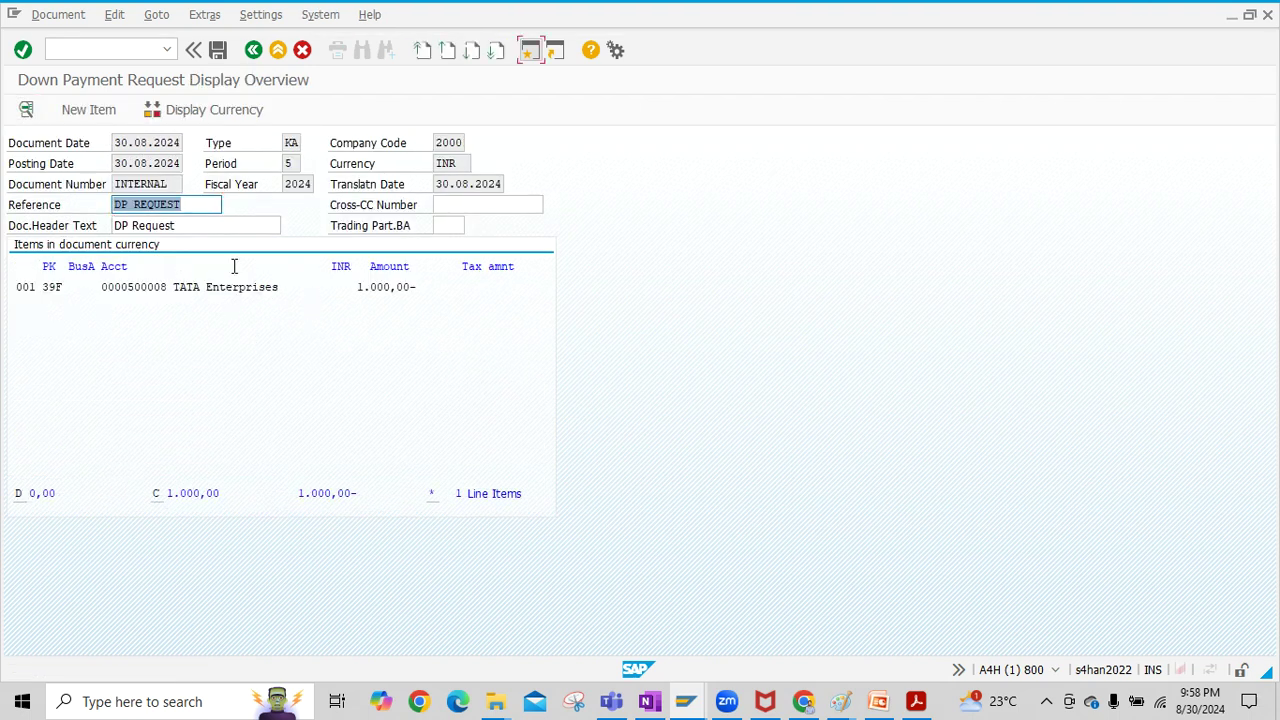
{"action": "left_click", "coordinate": [217, 51]}
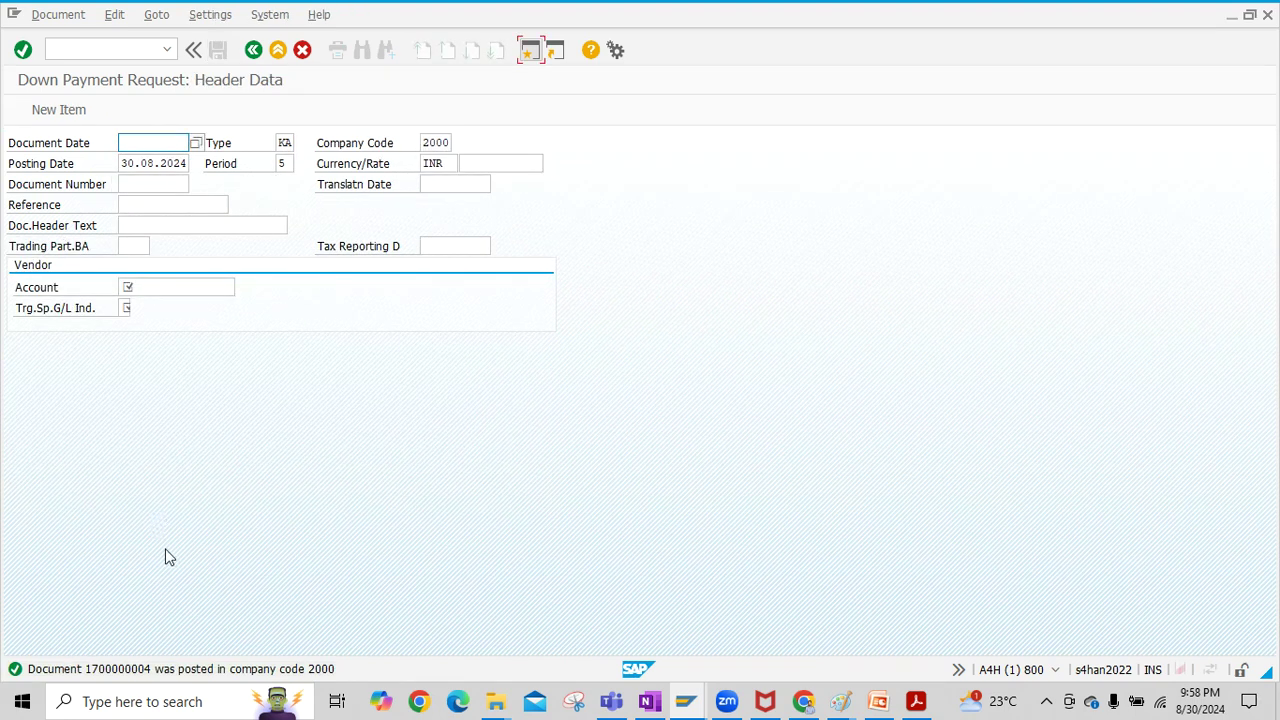
{"action": "left_click", "coordinate": [60, 16]}
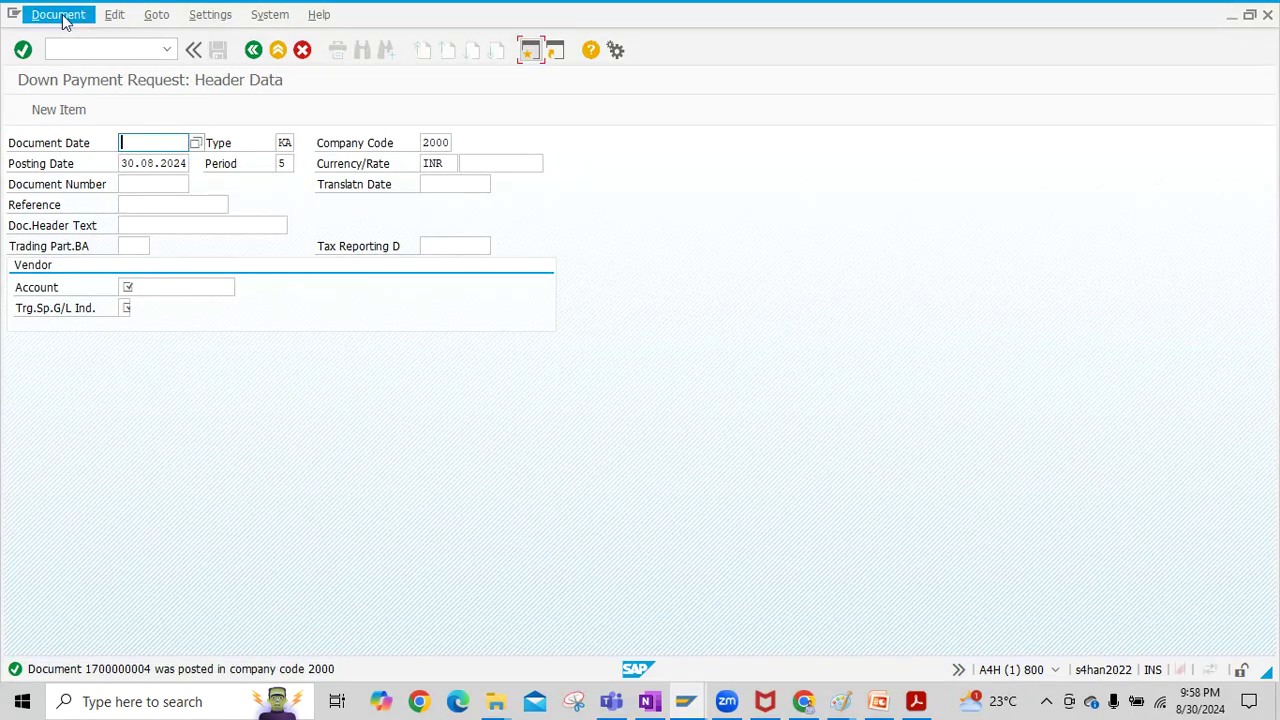
{"action": "left_click", "coordinate": [80, 79]}
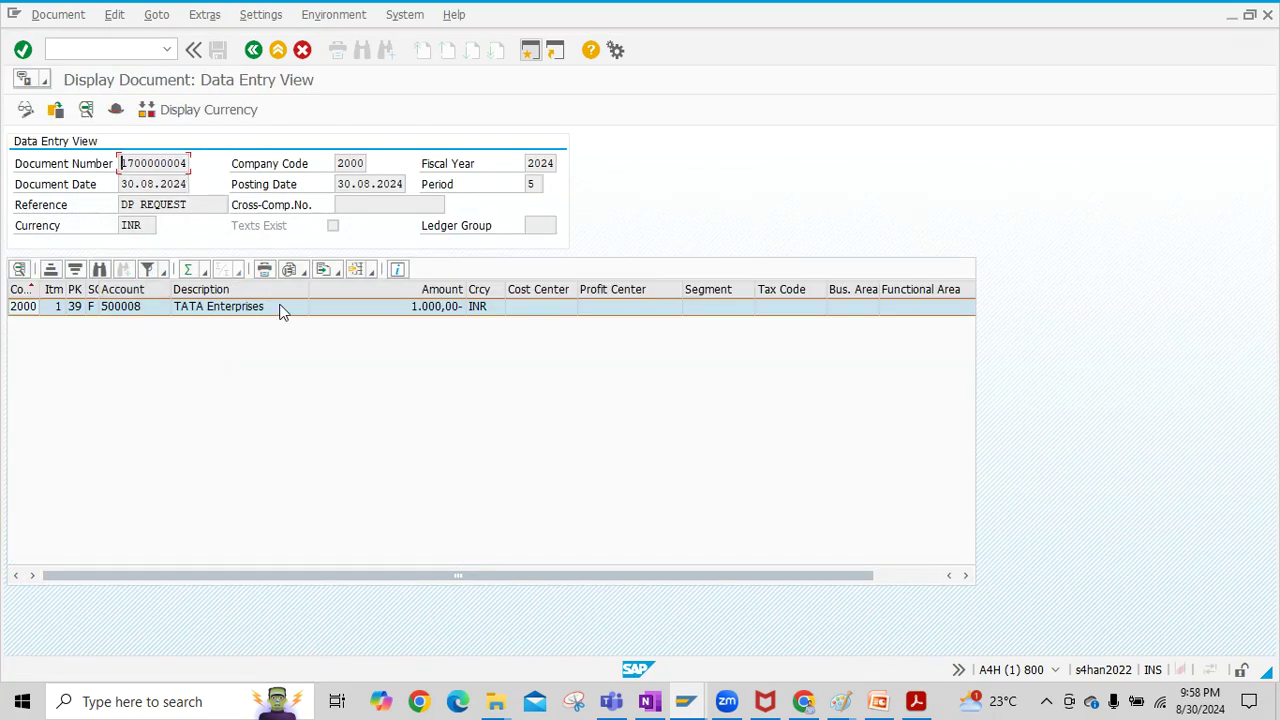
Step: Open vendor line item display FBL1N in a new session and enter the vendor account copied from the posted document
{"action": "left_click", "coordinate": [530, 50]}
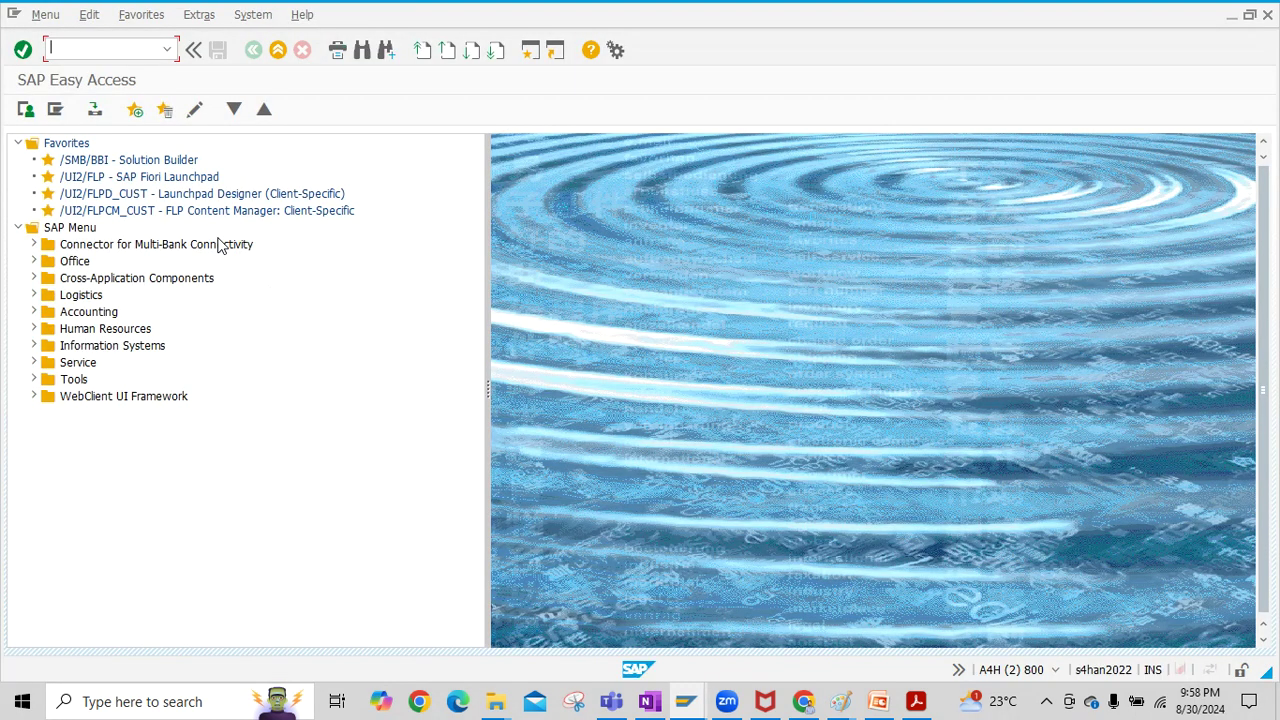
{"action": "type", "text": "FBL1N"}
{"action": "key", "text": "Return"}
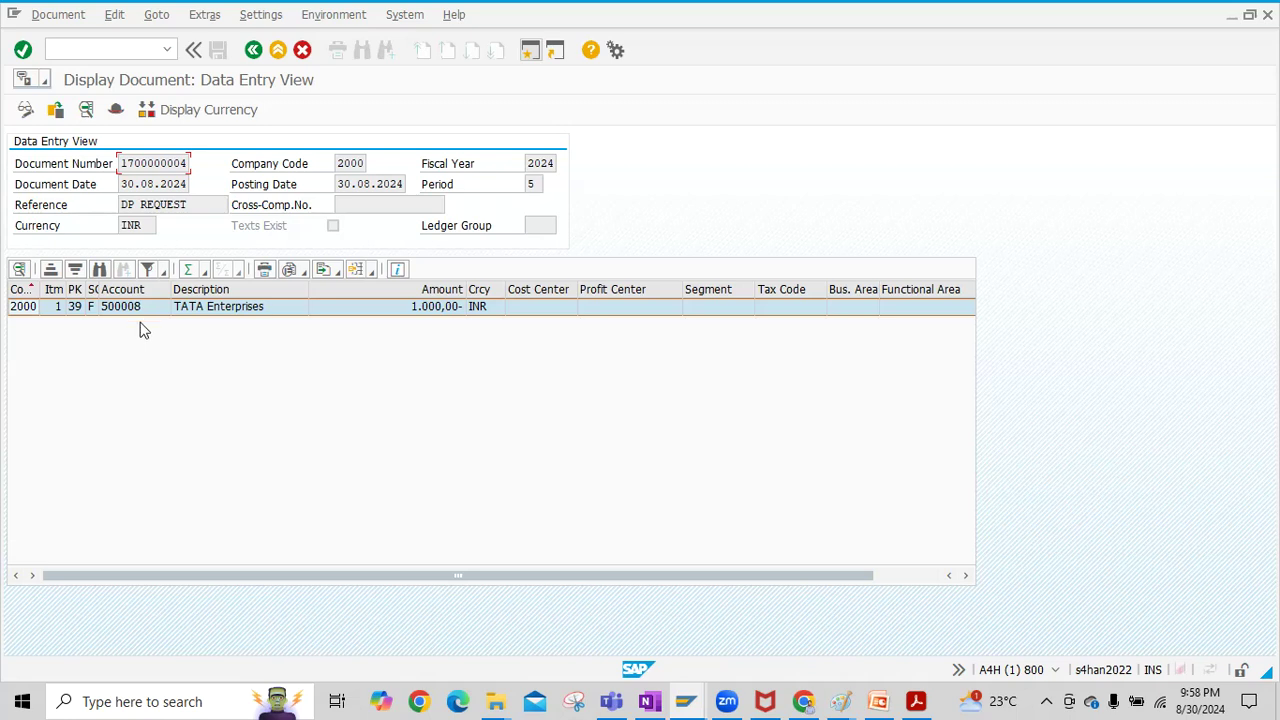
{"action": "left_click", "coordinate": [137, 310]}
{"action": "double_click", "coordinate": [137, 307]}
{"action": "key", "text": "ctrl+c"}
{"action": "key", "text": "alt+Tab"}
{"action": "key", "text": "ctrl+v"}
{"action": "type", "text": "500008"}
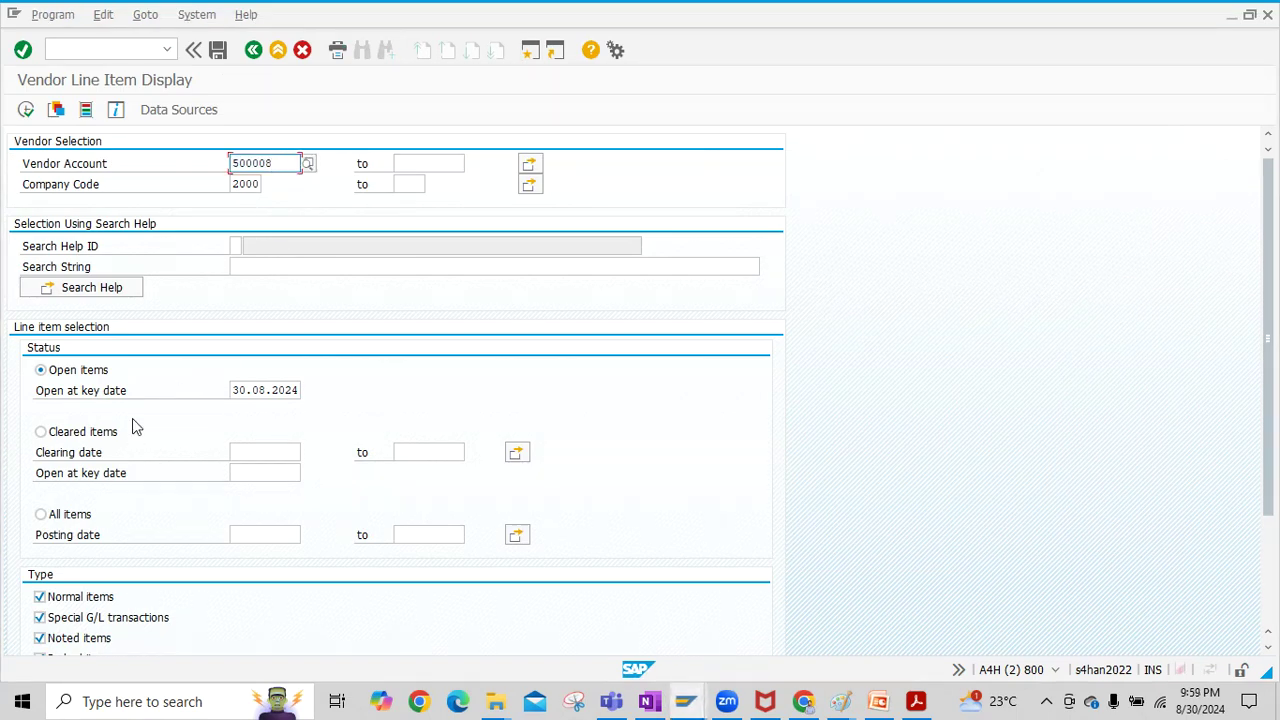
Step: Run the vendor line item display for all items, keeping the selected item types
{"action": "left_click", "coordinate": [41, 514]}
{"action": "scroll", "coordinate": [90, 508], "scroll_direction": "down", "scroll_amount": 1}
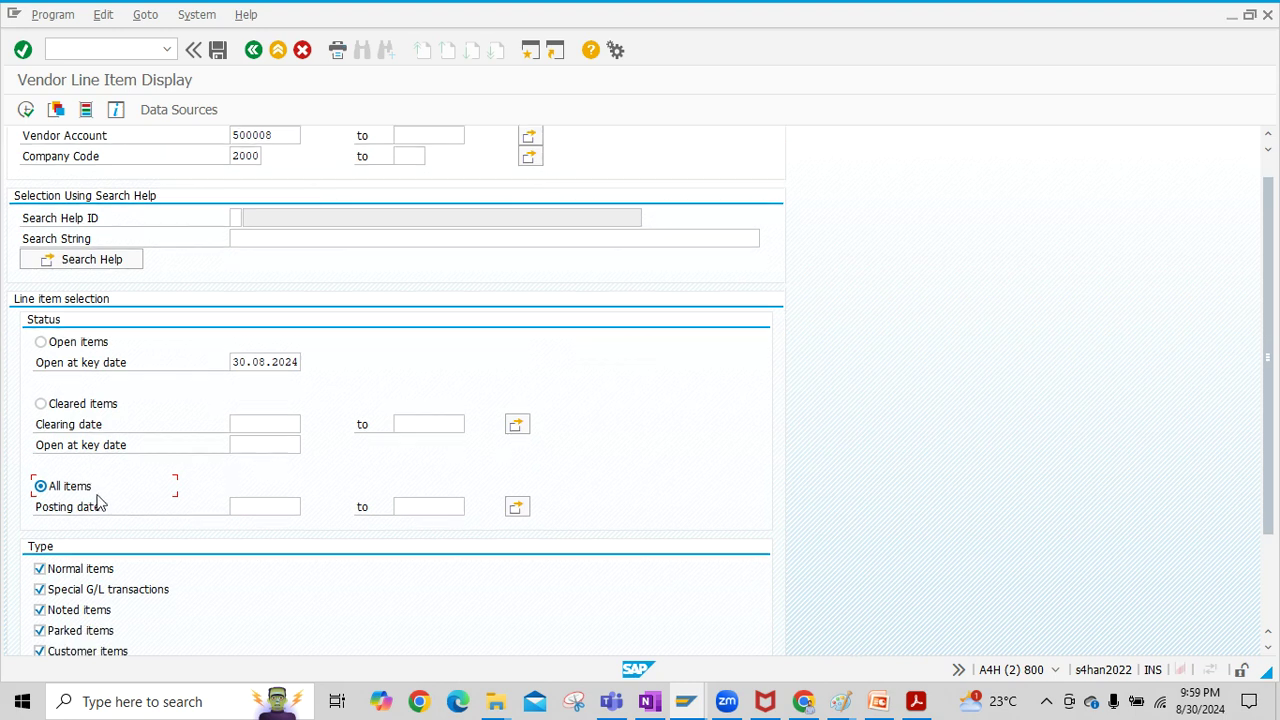
{"action": "scroll", "coordinate": [78, 620], "scroll_direction": "down", "scroll_amount": 1}
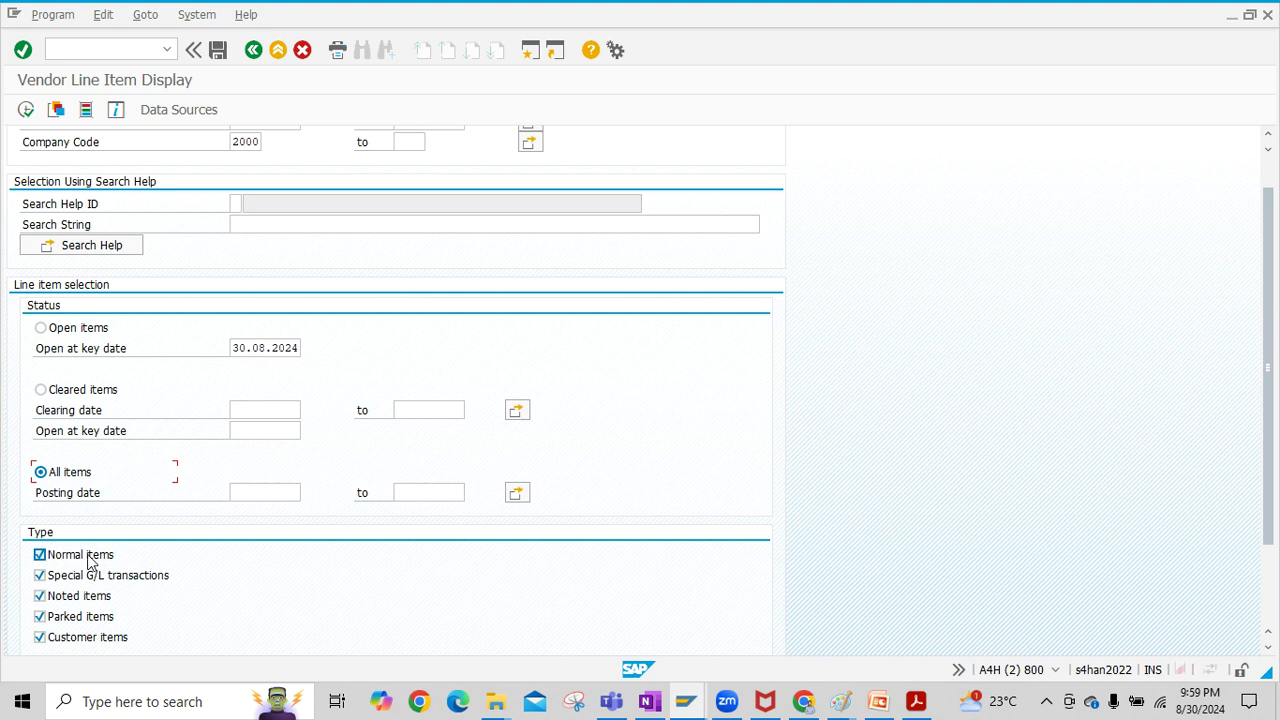
{"action": "left_click", "coordinate": [25, 109]}
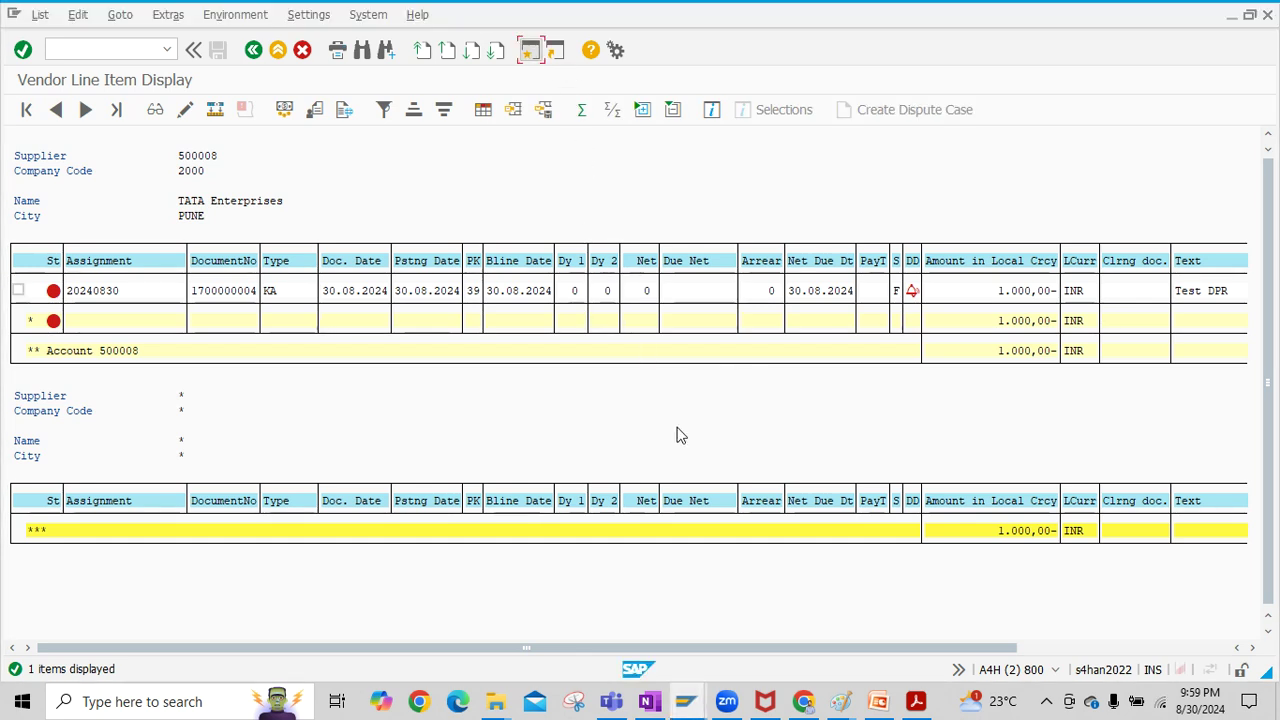
Step: Leave the line item list, open transaction F-48 and set the down payment's document date to 30.08.2024
{"action": "key", "text": "shift+F3"}
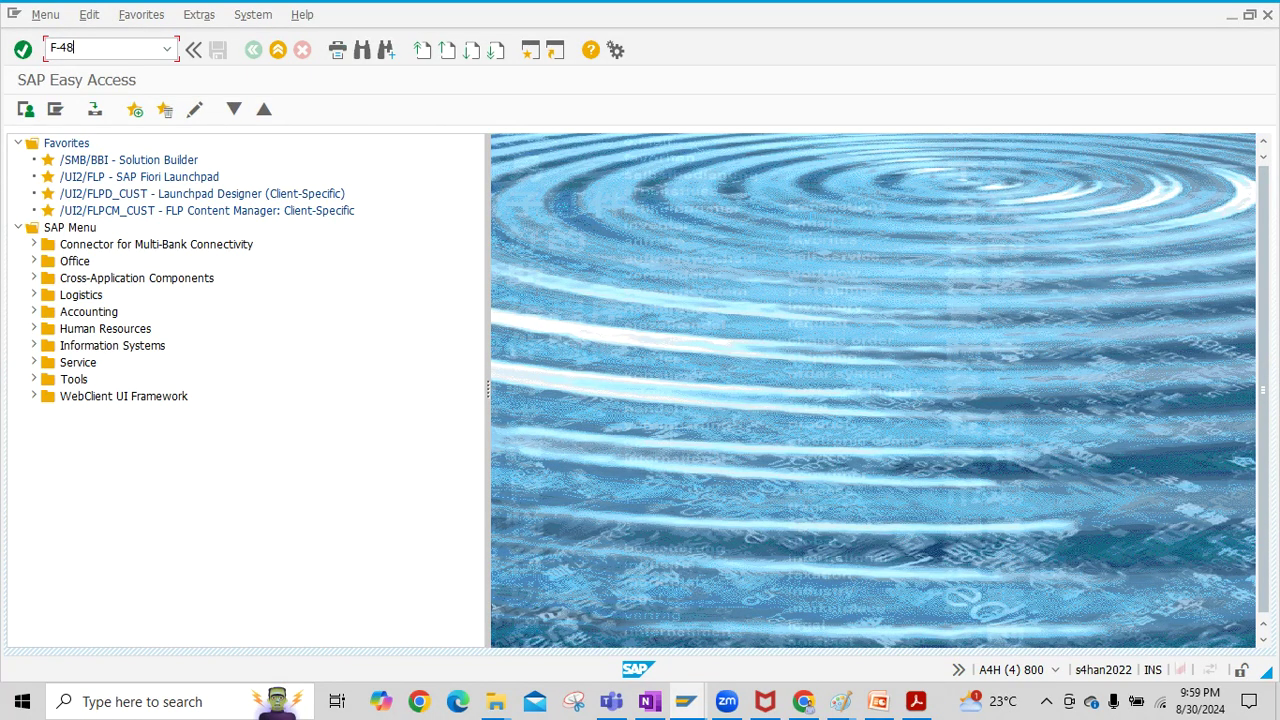
{"action": "key", "text": "Return"}
{"action": "left_click", "coordinate": [122, 164]}
{"action": "left_click_drag", "start_coordinate": [122, 164], "coordinate": [186, 164]}
{"action": "key", "text": "ctrl+c"}
{"action": "left_click", "coordinate": [151, 143]}
{"action": "key", "text": "ctrl+v"}
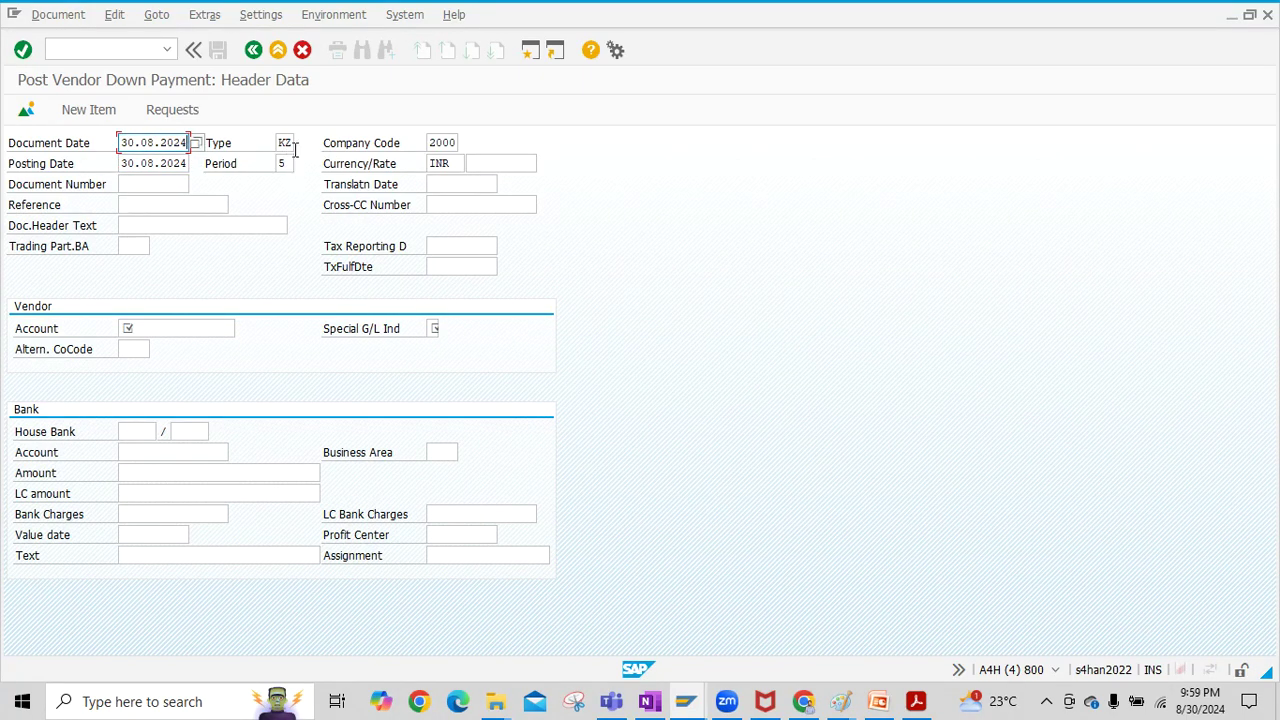
Step: Set the down payment's reference to DP and its document header text to Down Payment
{"action": "left_click", "coordinate": [150, 205]}
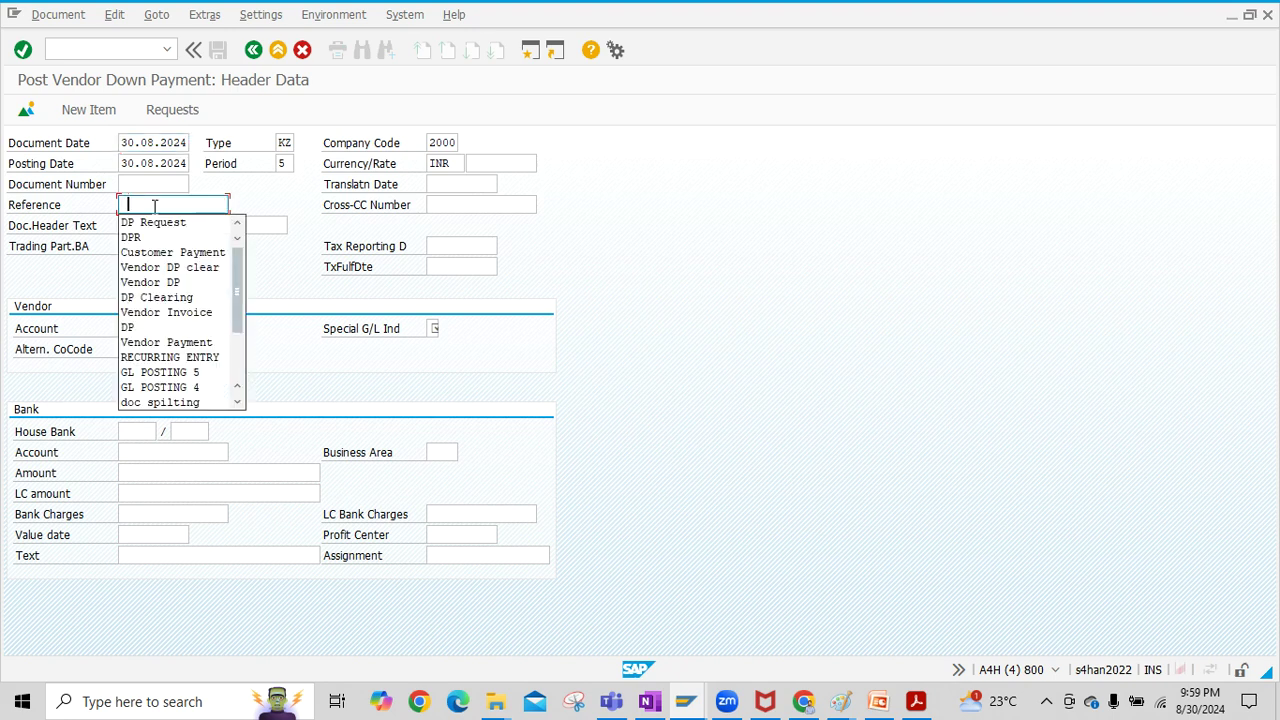
{"action": "left_click", "coordinate": [150, 232]}
{"action": "key", "text": "BackSpace"}
{"action": "left_click", "coordinate": [155, 267]}
{"action": "left_click", "coordinate": [164, 225]}
{"action": "type", "text": "Dow"}
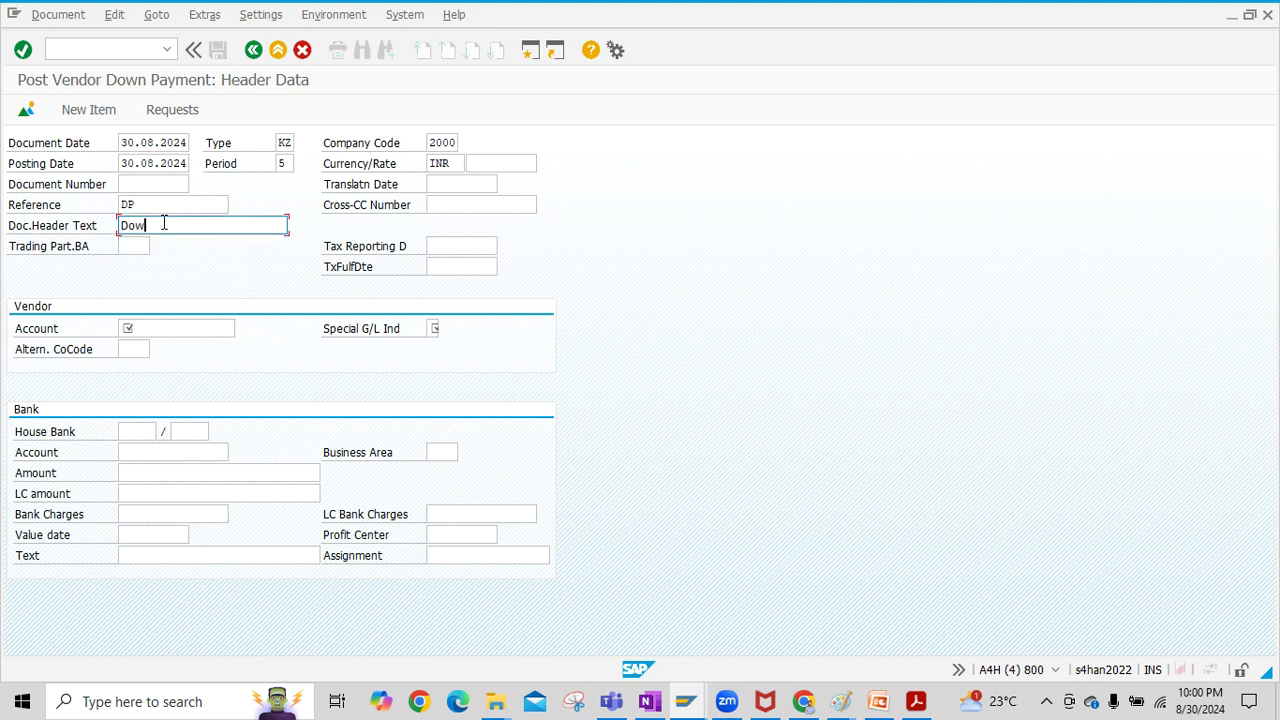
{"action": "left_click", "coordinate": [197, 245]}
Step: Choose TATA Enterprises as the vendor account for the down payment posting
{"action": "left_click", "coordinate": [177, 329]}
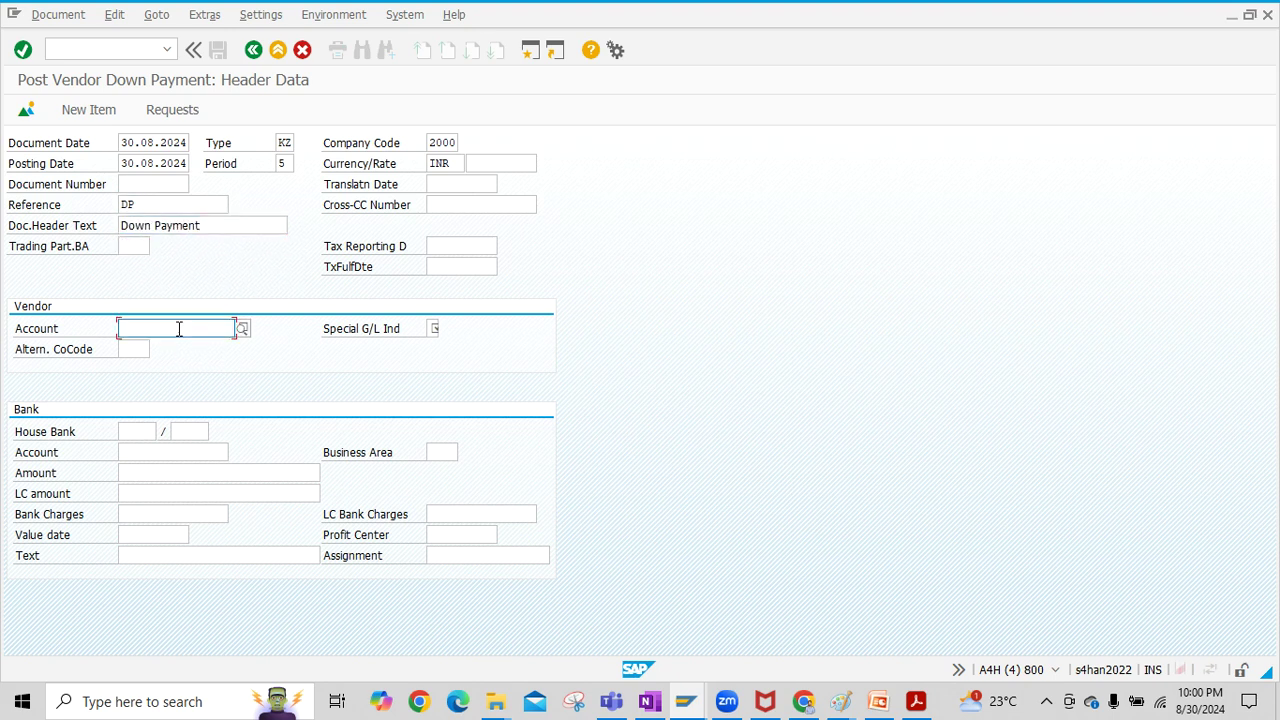
{"action": "type", "text": "5000"}
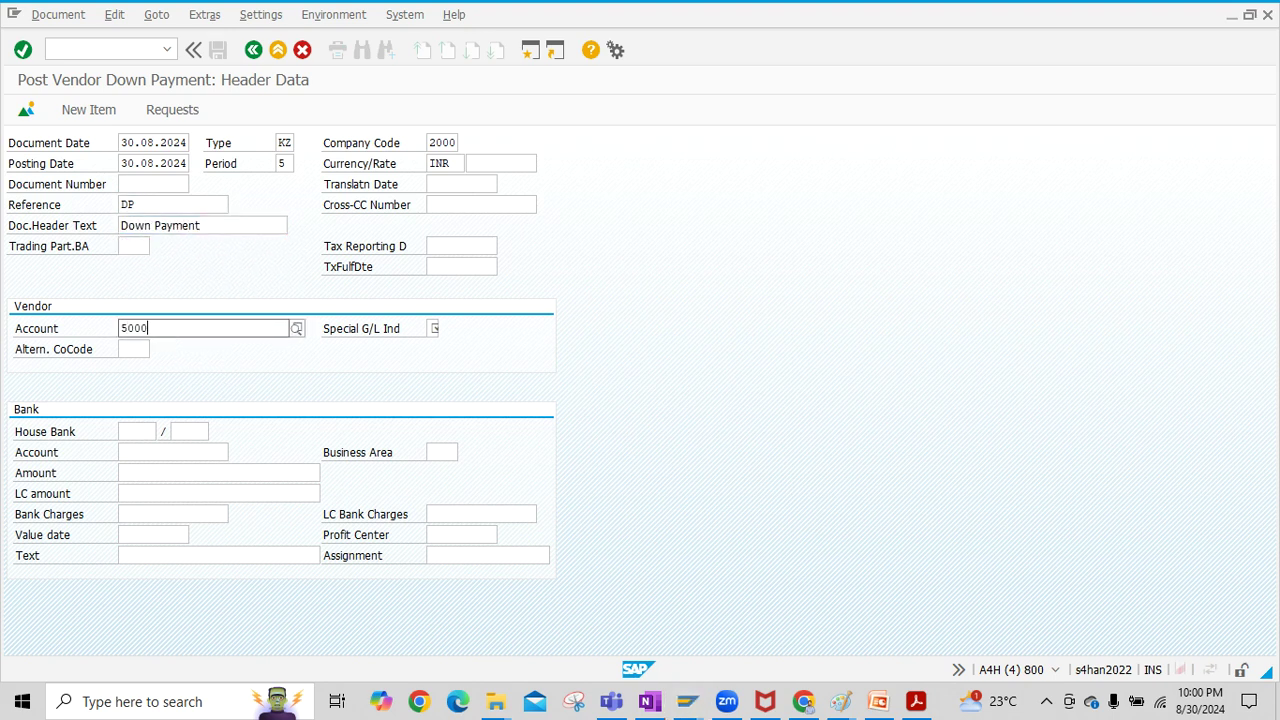
{"action": "left_click", "coordinate": [183, 486]}
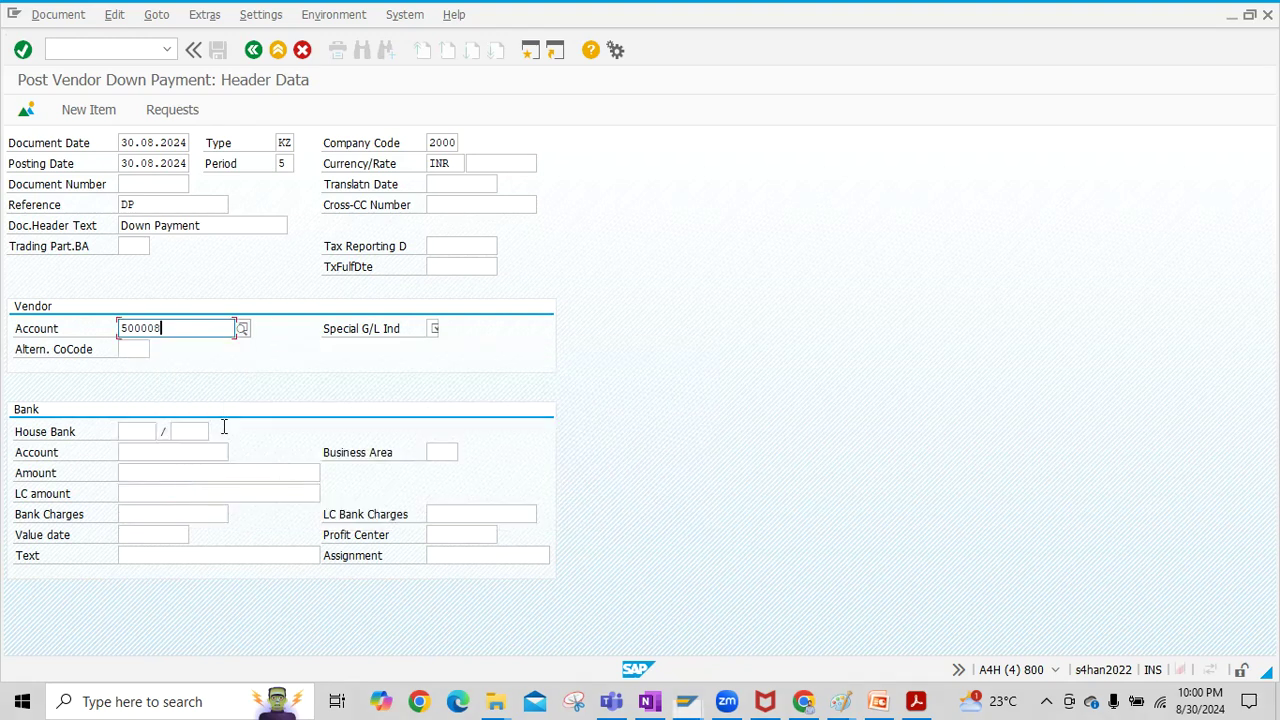
Step: Set the special G/L indicator of the vendor down payment to A
{"action": "left_click", "coordinate": [432, 328]}
{"action": "type", "text": "A"}
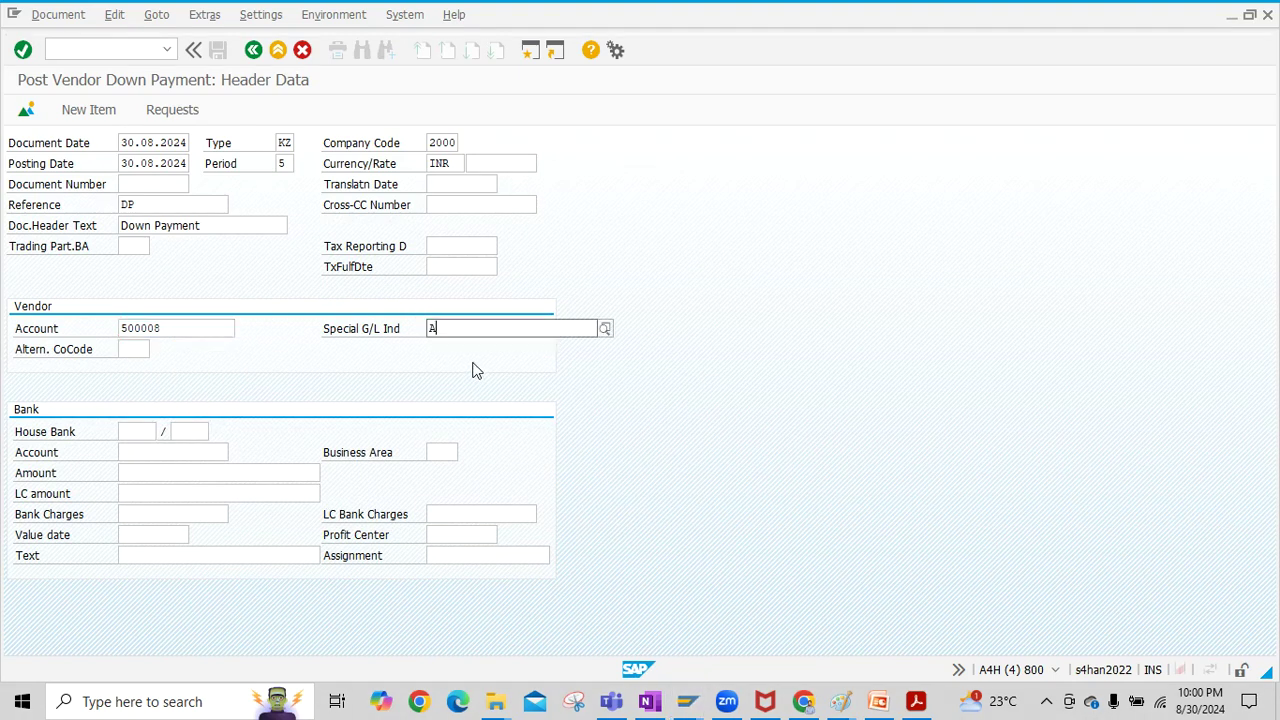
{"action": "left_click", "coordinate": [462, 370]}
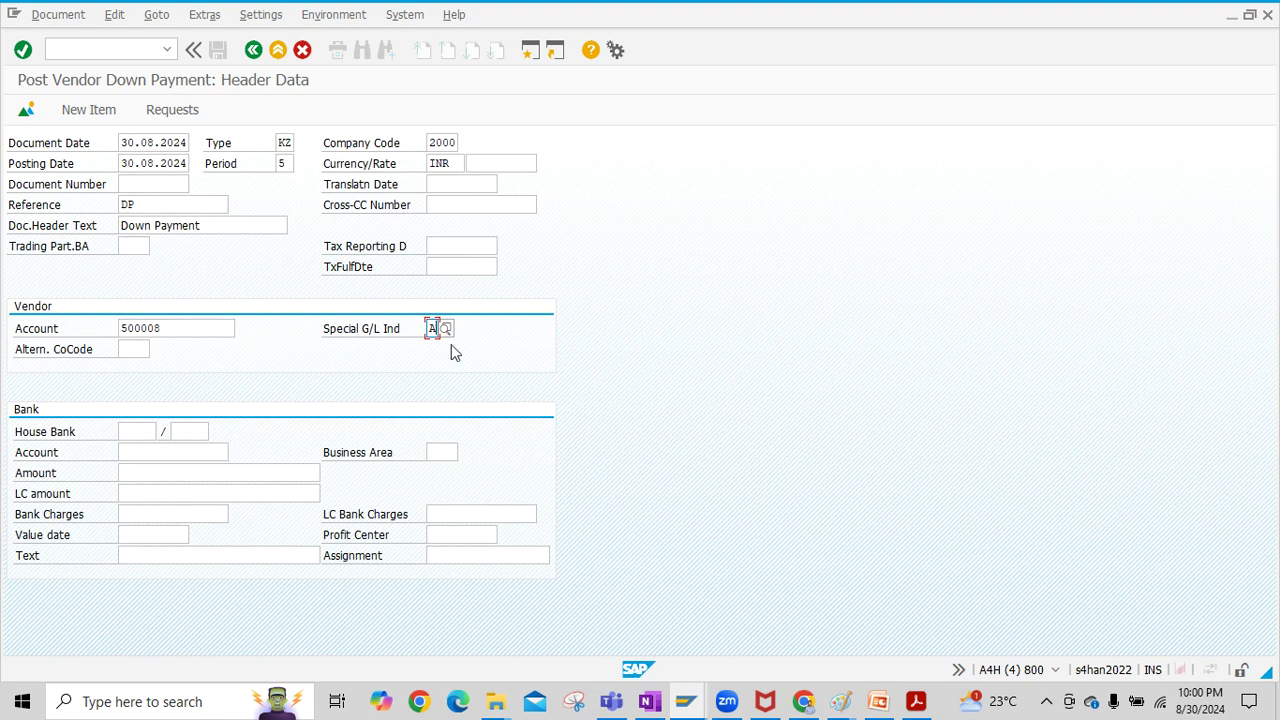
Step: Set the bank account to the IDBI B Cur Pune G/L account and the payment amount to 1000
{"action": "left_click", "coordinate": [149, 453]}
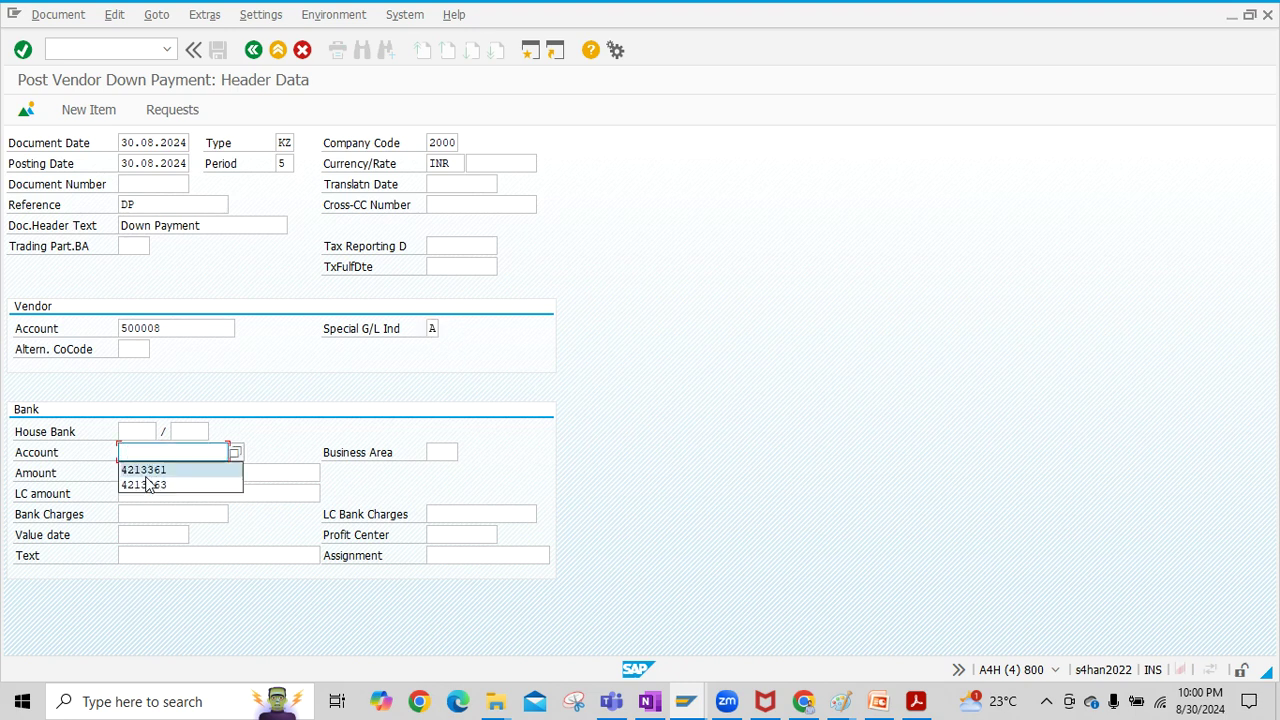
{"action": "left_click", "coordinate": [171, 469]}
{"action": "left_click", "coordinate": [156, 474]}
{"action": "left_click", "coordinate": [173, 455]}
{"action": "key", "text": "BackSpace"}
{"action": "type", "text": "3363"}
{"action": "left_click", "coordinate": [162, 476]}
{"action": "type", "text": "1000"}
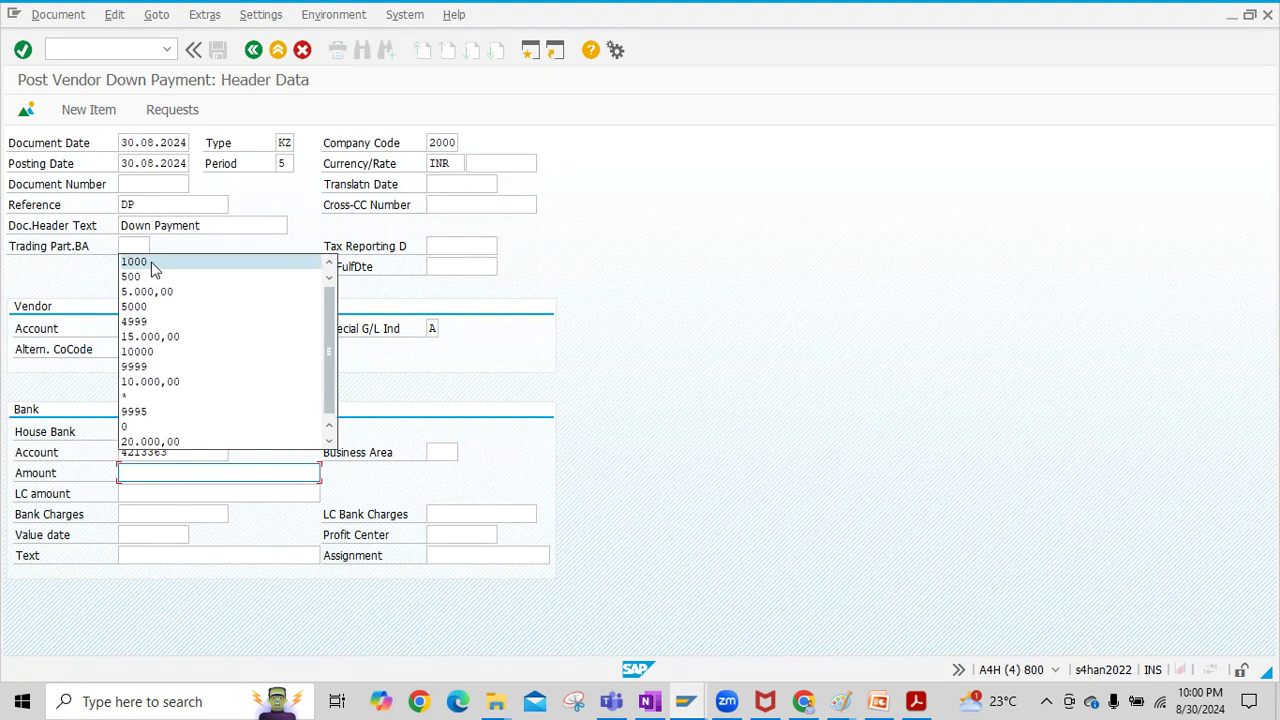
Step: Enter Down Payment as the bank item text and BTPN000001 as its profit center
{"action": "left_click", "coordinate": [157, 556]}
{"action": "type", "text": "Down Payment"}
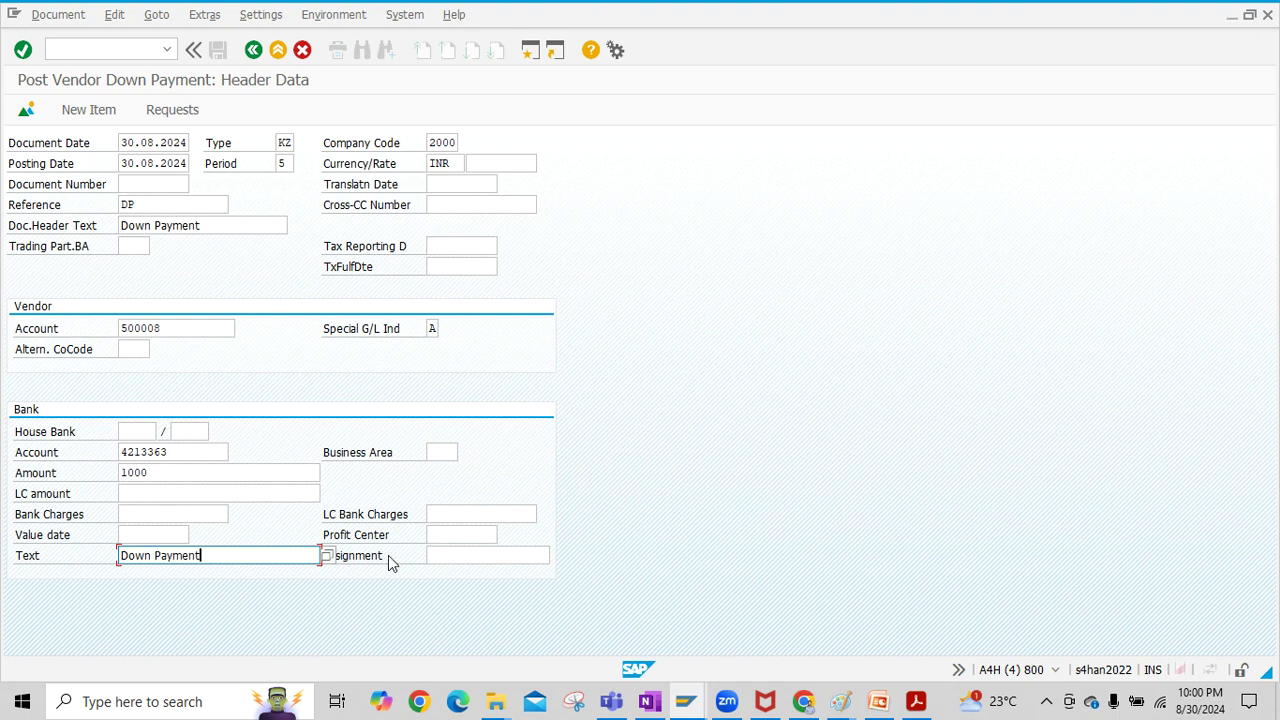
{"action": "left_click", "coordinate": [464, 535]}
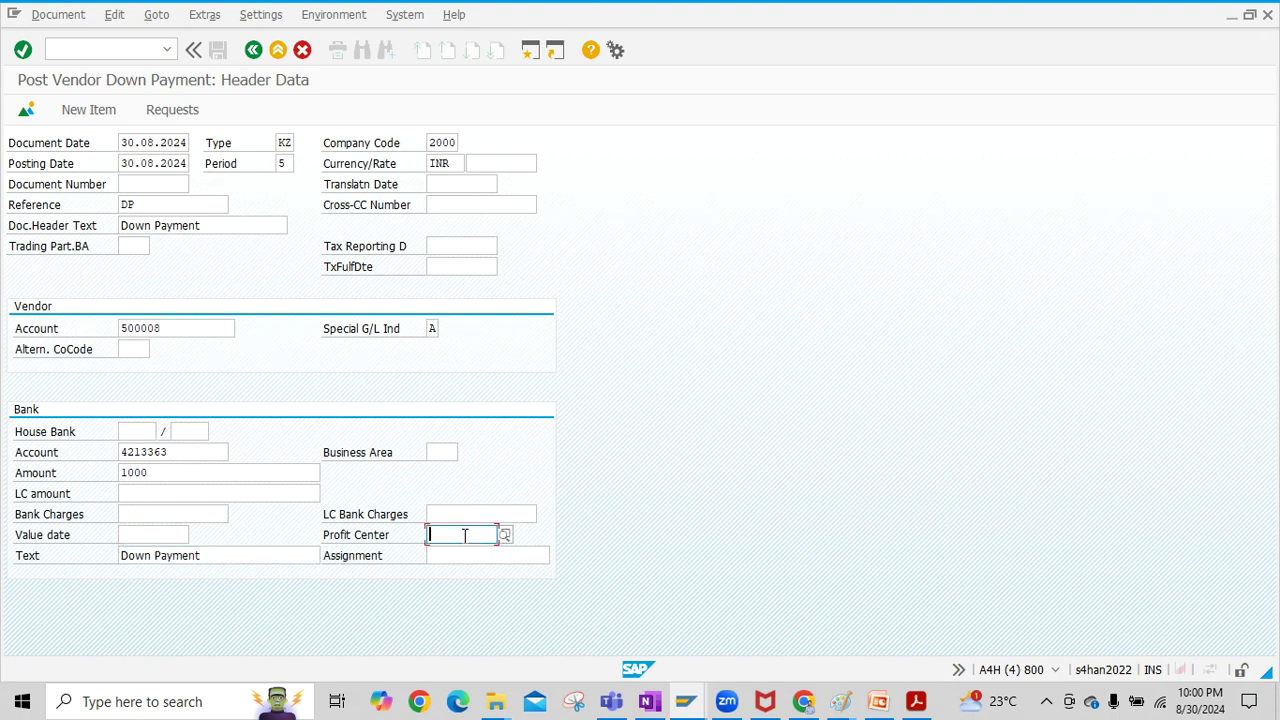
{"action": "left_click", "coordinate": [464, 535]}
{"action": "left_click", "coordinate": [462, 535]}
{"action": "left_click", "coordinate": [461, 540]}
{"action": "left_click", "coordinate": [462, 551]}
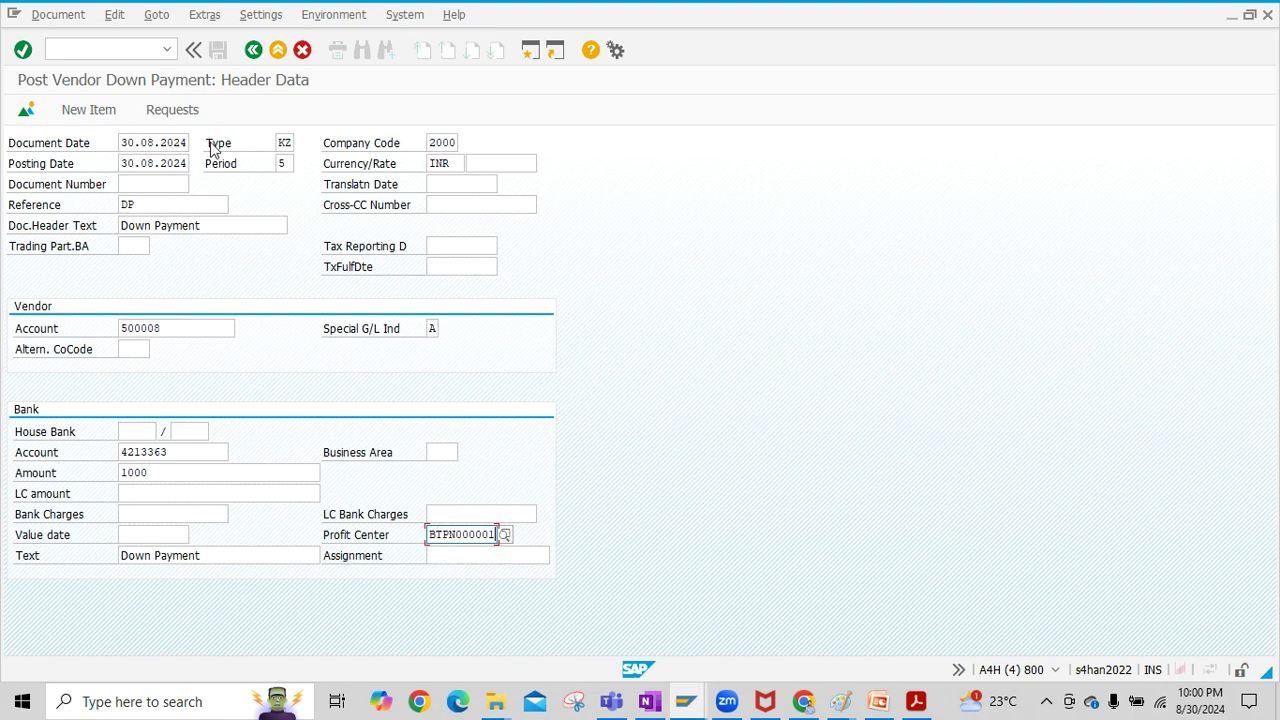
Step: Set the bank item's value date to 30.08.2024 and try to call up the vendor's down payment requests
{"action": "left_click", "coordinate": [166, 112]}
{"action": "key", "text": "Return"}
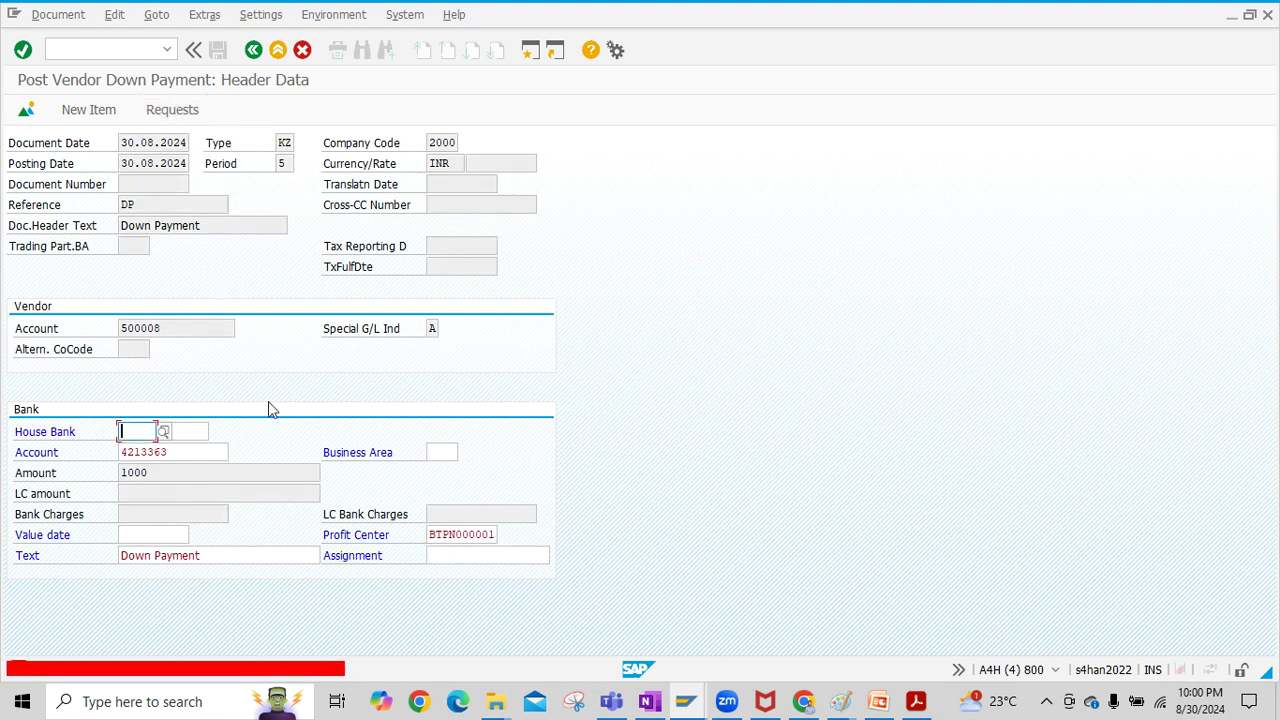
{"action": "left_click", "coordinate": [152, 534]}
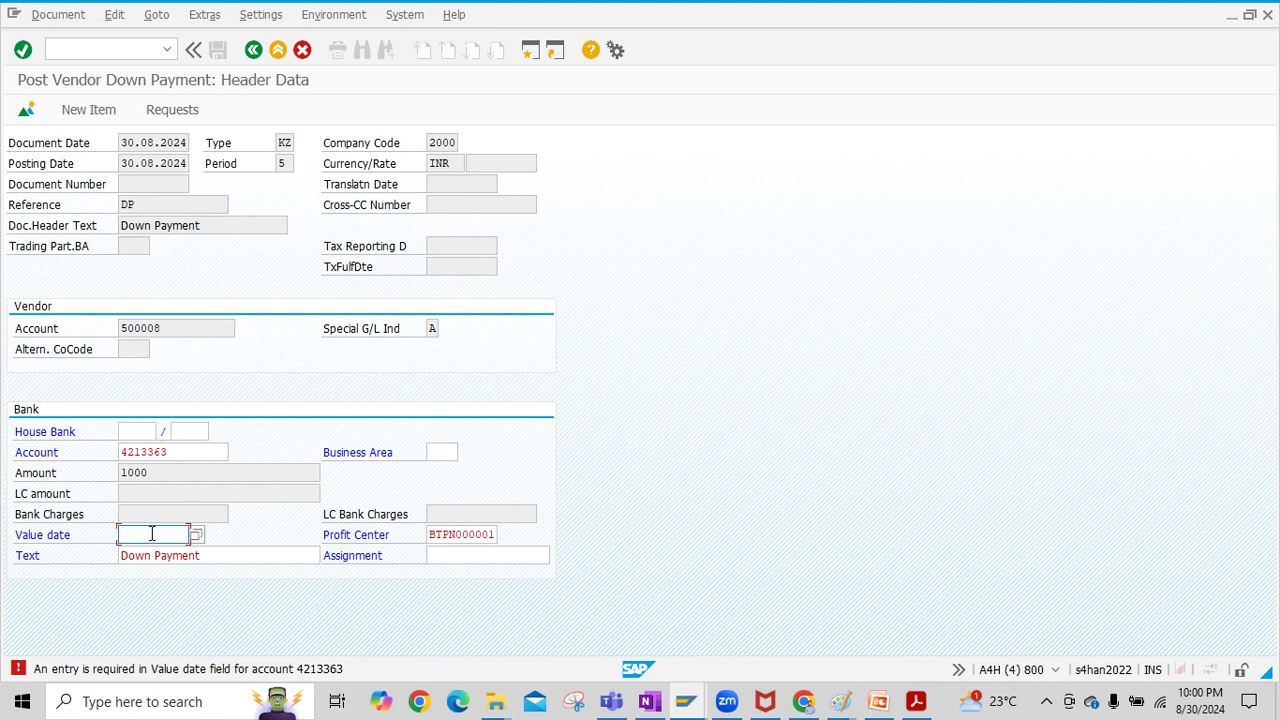
{"action": "left_click", "coordinate": [148, 549]}
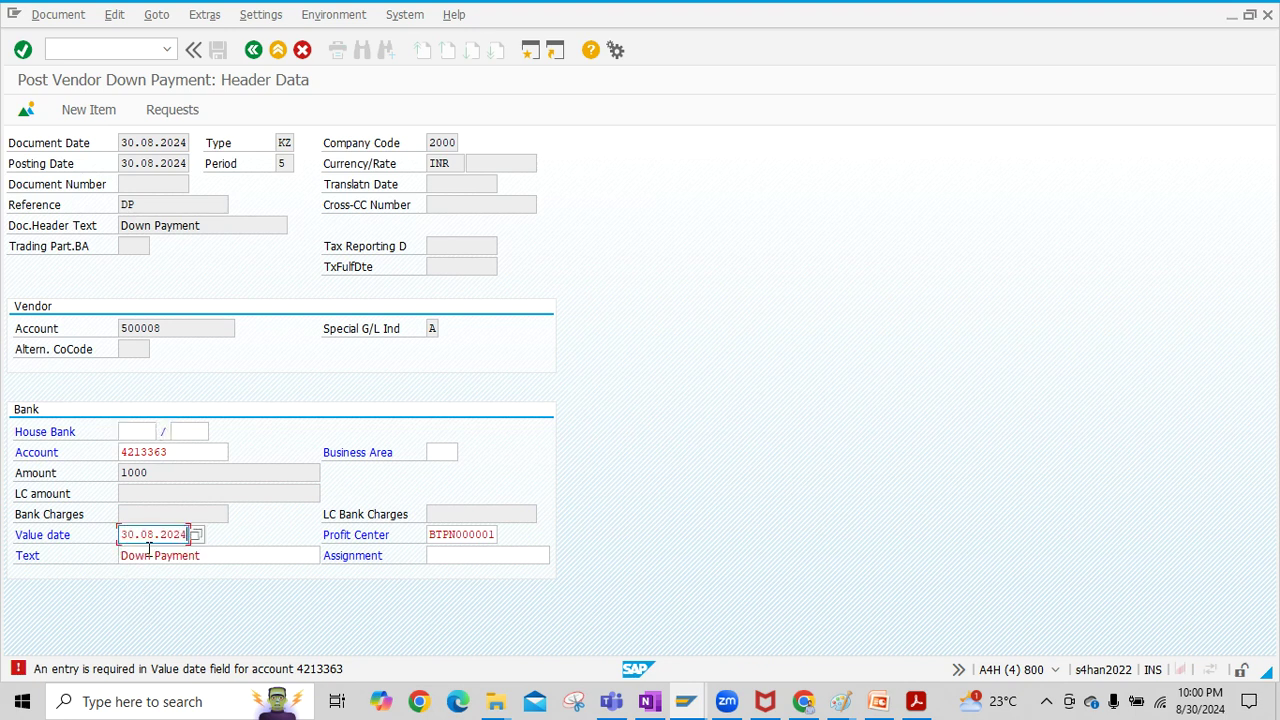
{"action": "left_click", "coordinate": [185, 110]}
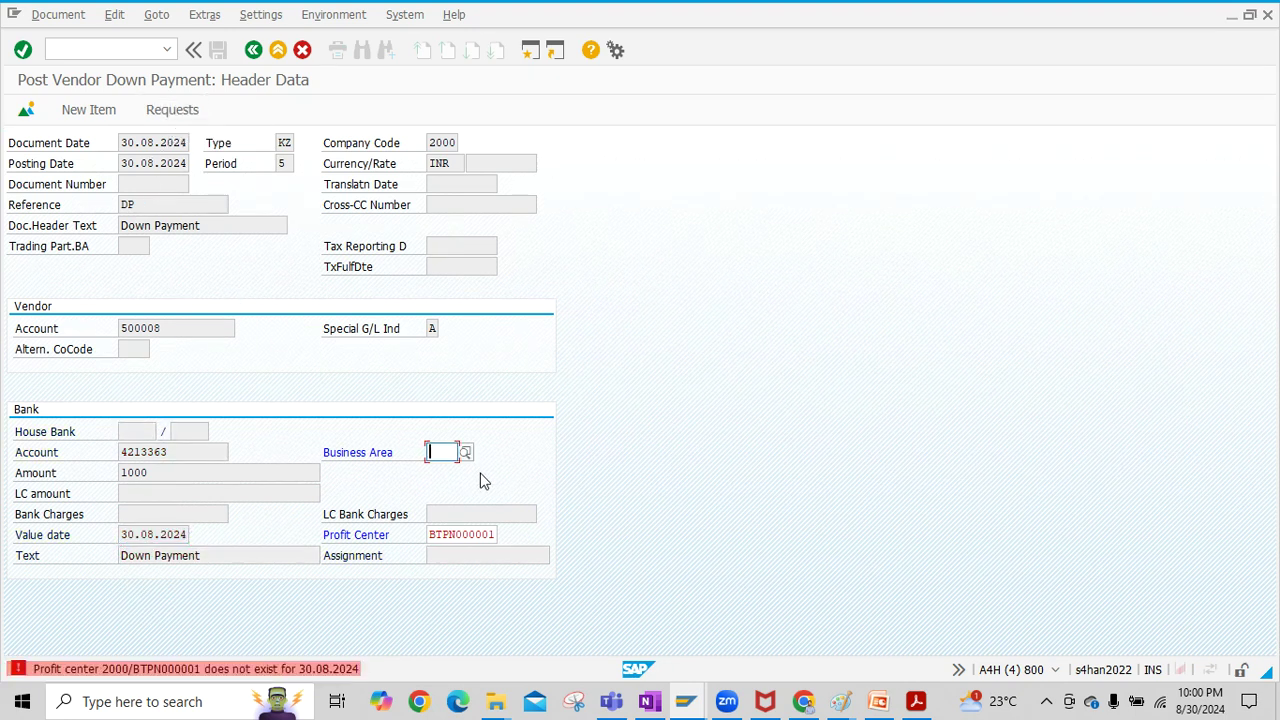
Step: Replace the bank item's profit center with BHEGEN, selected from a value search in controlling area 2000
{"action": "left_click", "coordinate": [497, 535]}
{"action": "double_click", "coordinate": [497, 535]}
{"action": "key", "text": "BackSpace"}
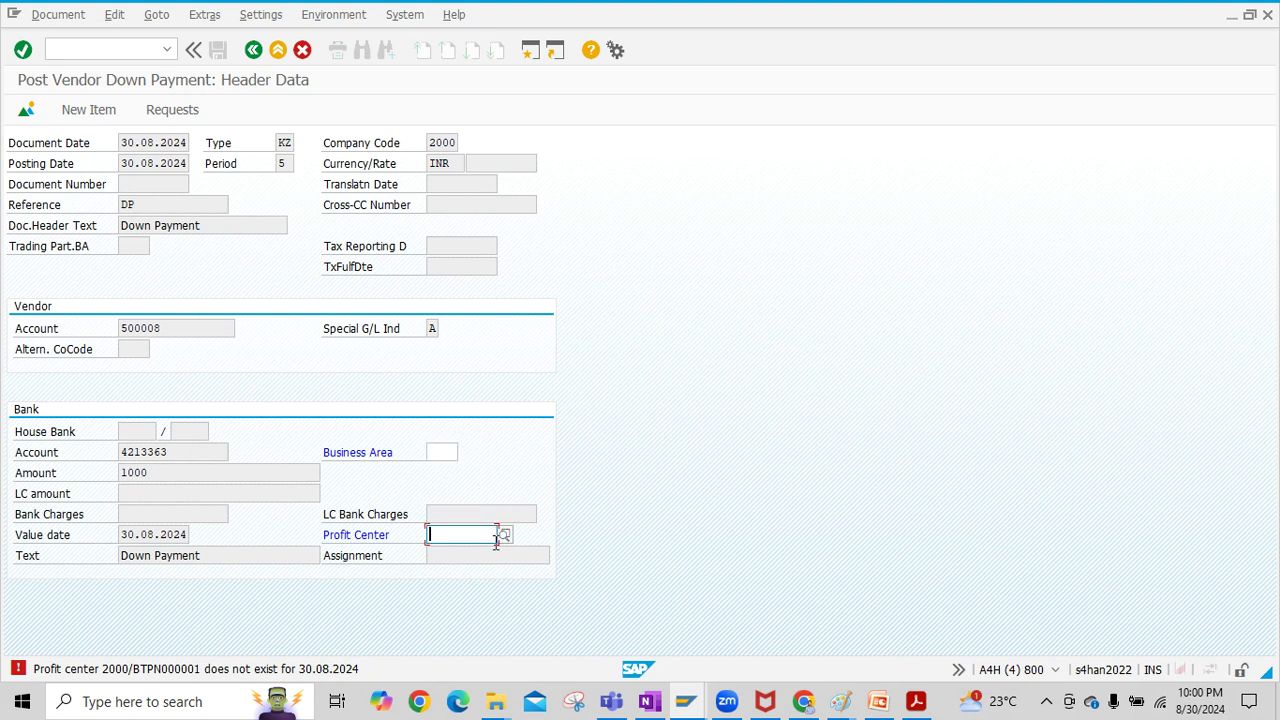
{"action": "left_click", "coordinate": [505, 536]}
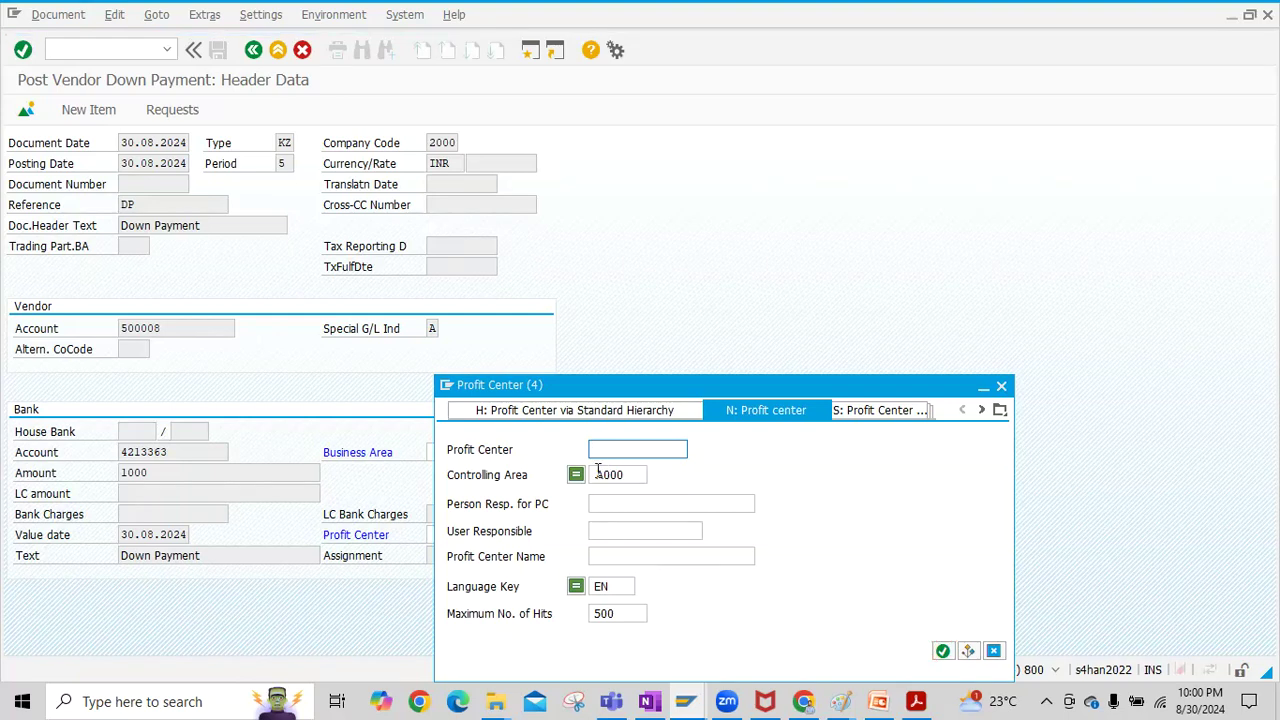
{"action": "type", "text": "1"}
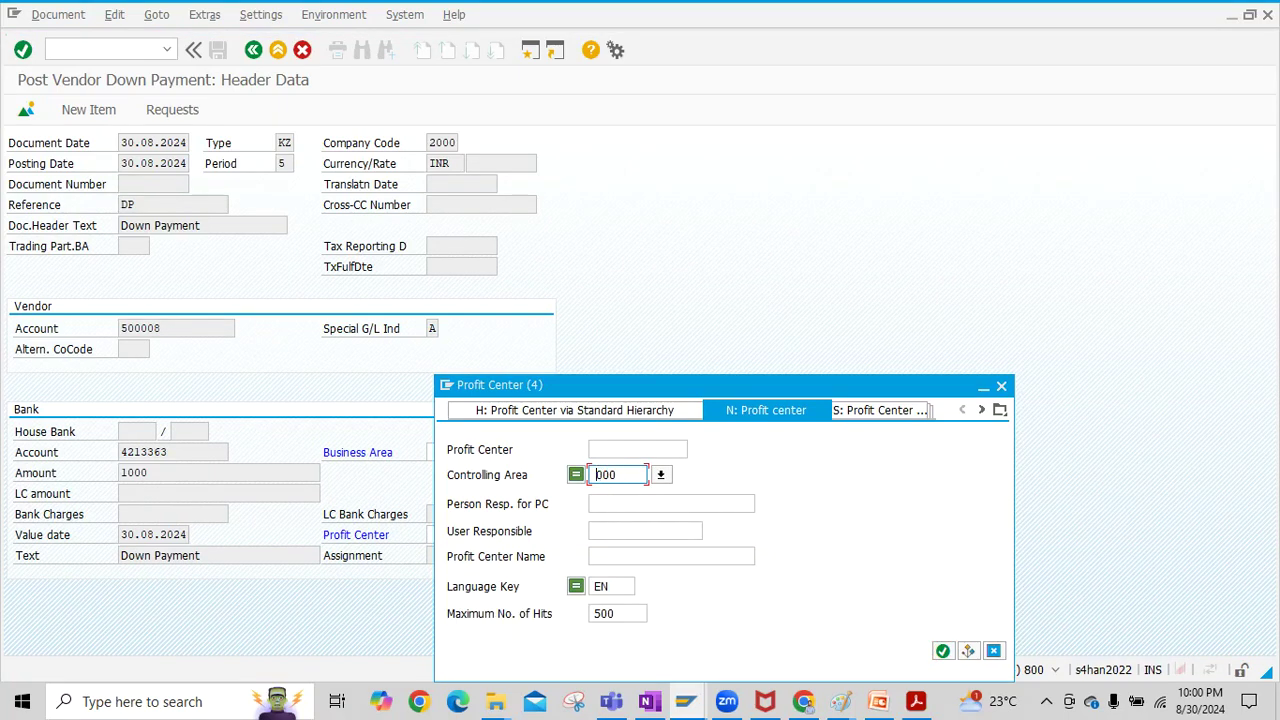
{"action": "type", "text": "2"}
{"action": "key", "text": "Return"}
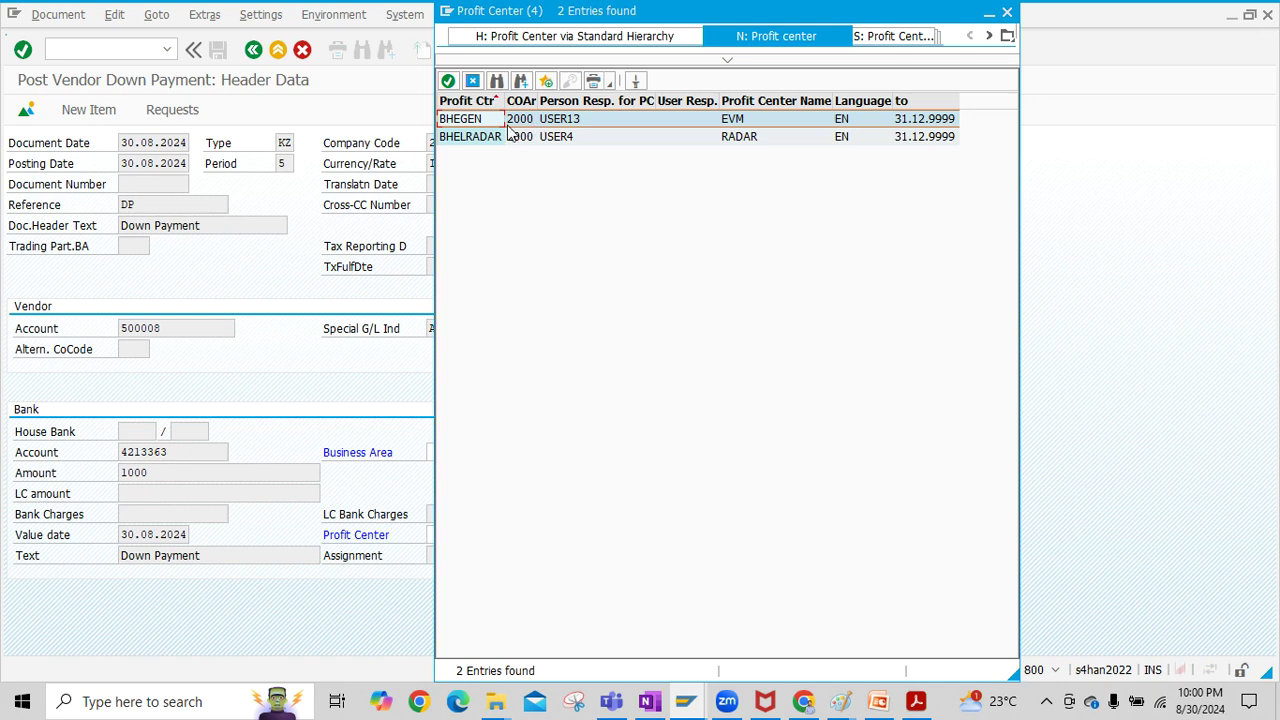
{"action": "double_click", "coordinate": [495, 125]}
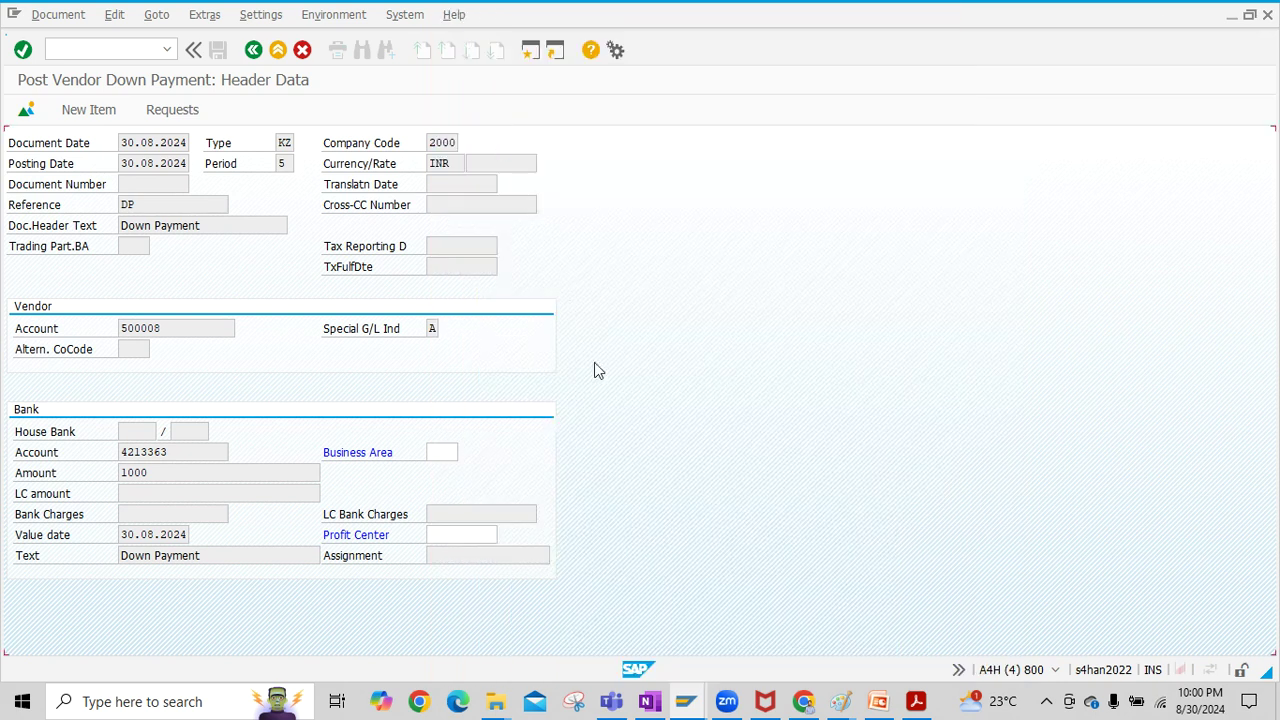
Step: Call up the vendor's down payment requests, select the 30.08.2024 request and create the down payment from it
{"action": "left_click", "coordinate": [190, 115]}
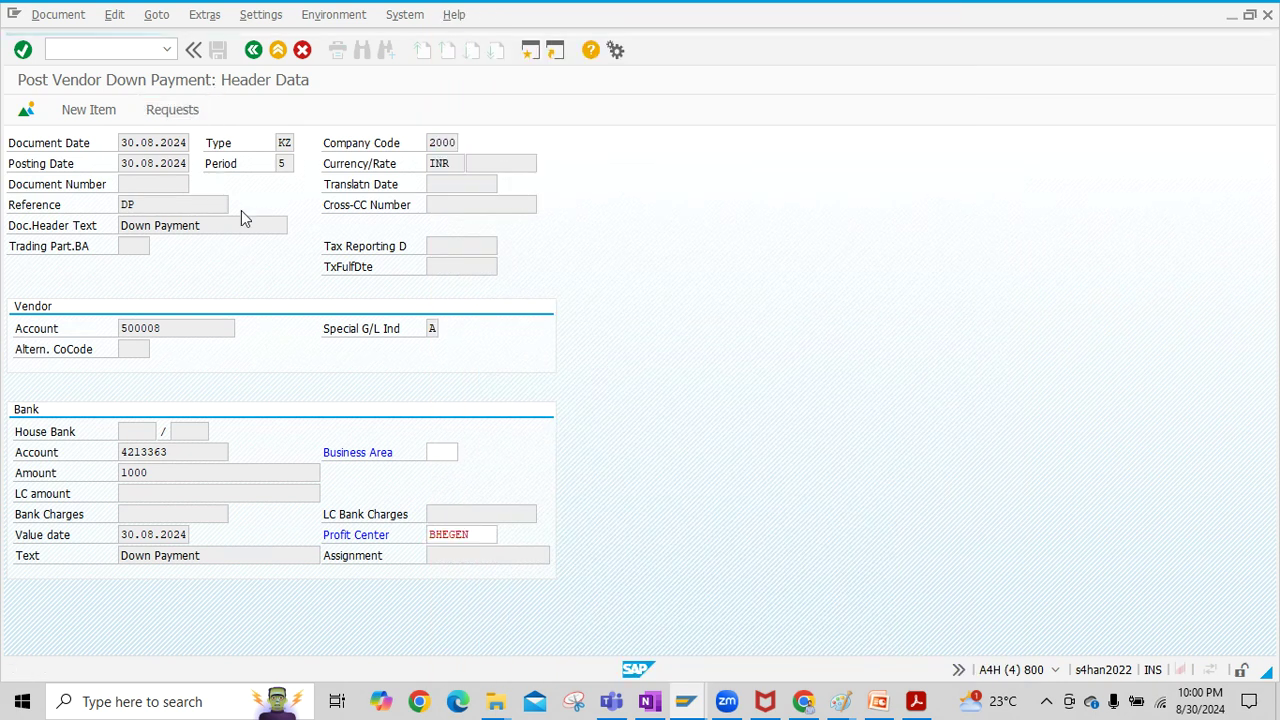
{"action": "left_click", "coordinate": [28, 229]}
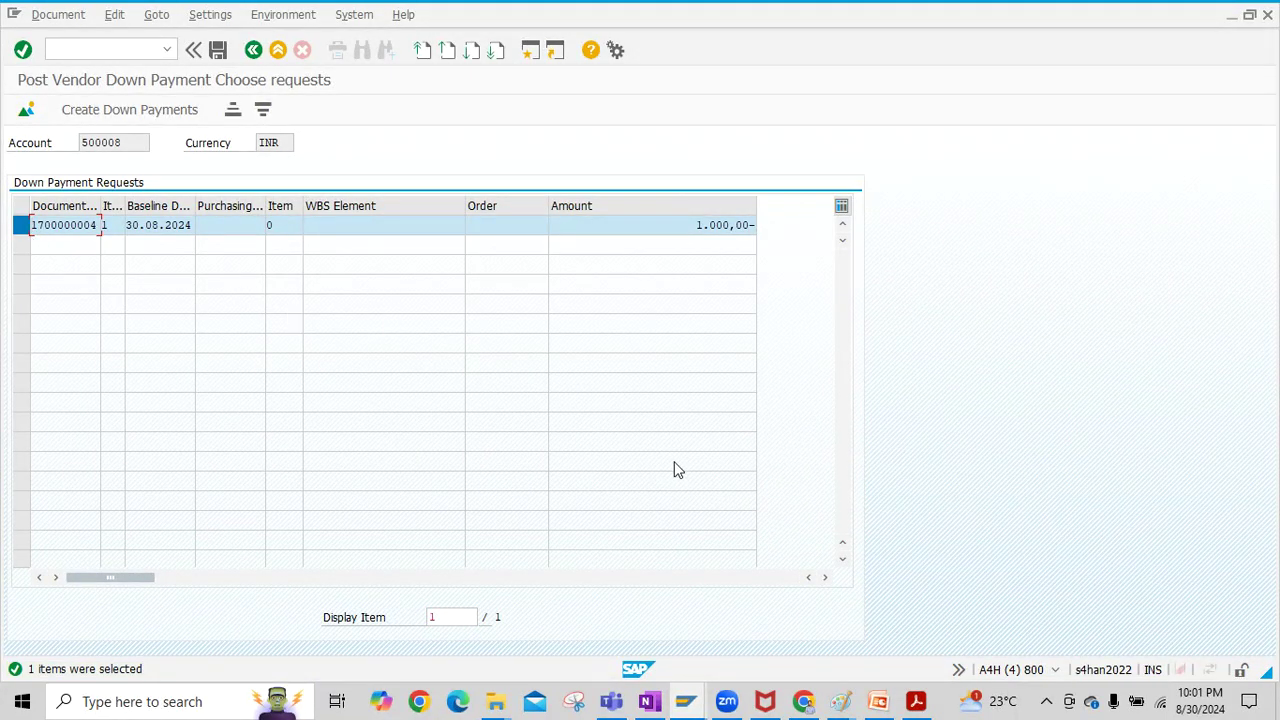
{"action": "left_click", "coordinate": [109, 111]}
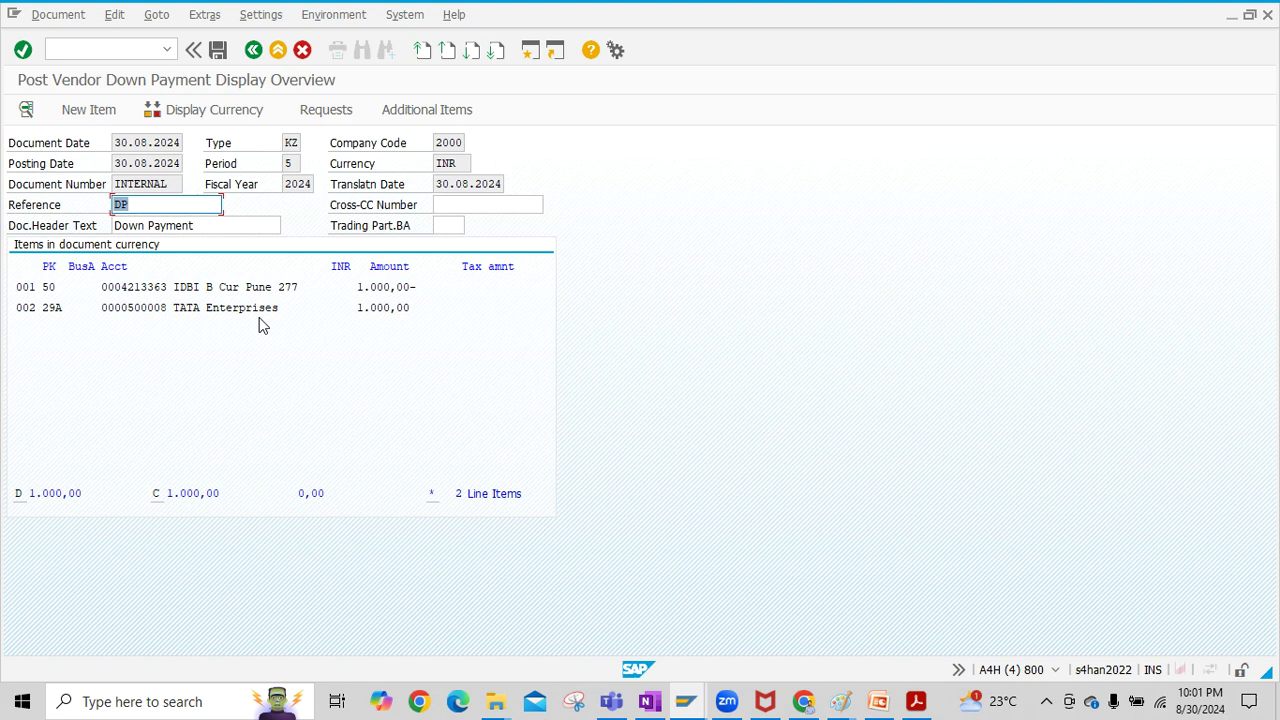
Step: Simulate the vendor down payment document and post it
{"action": "left_click", "coordinate": [58, 14]}
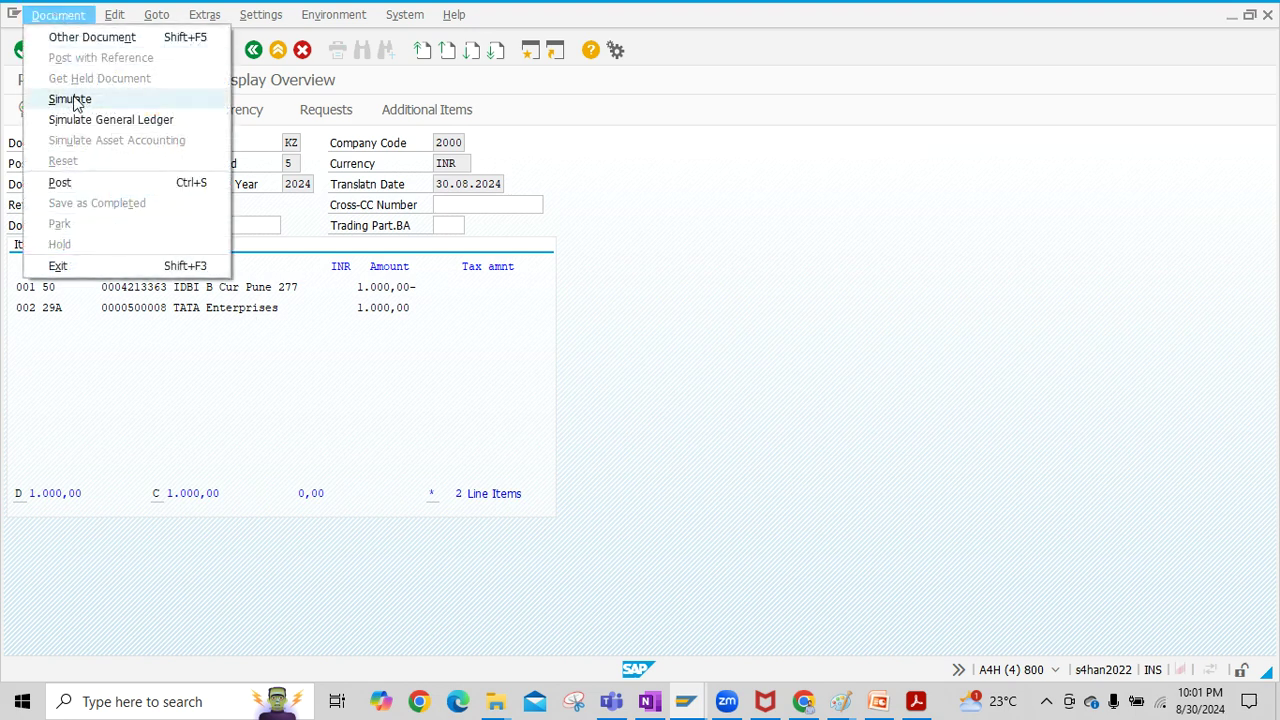
{"action": "left_click", "coordinate": [70, 99]}
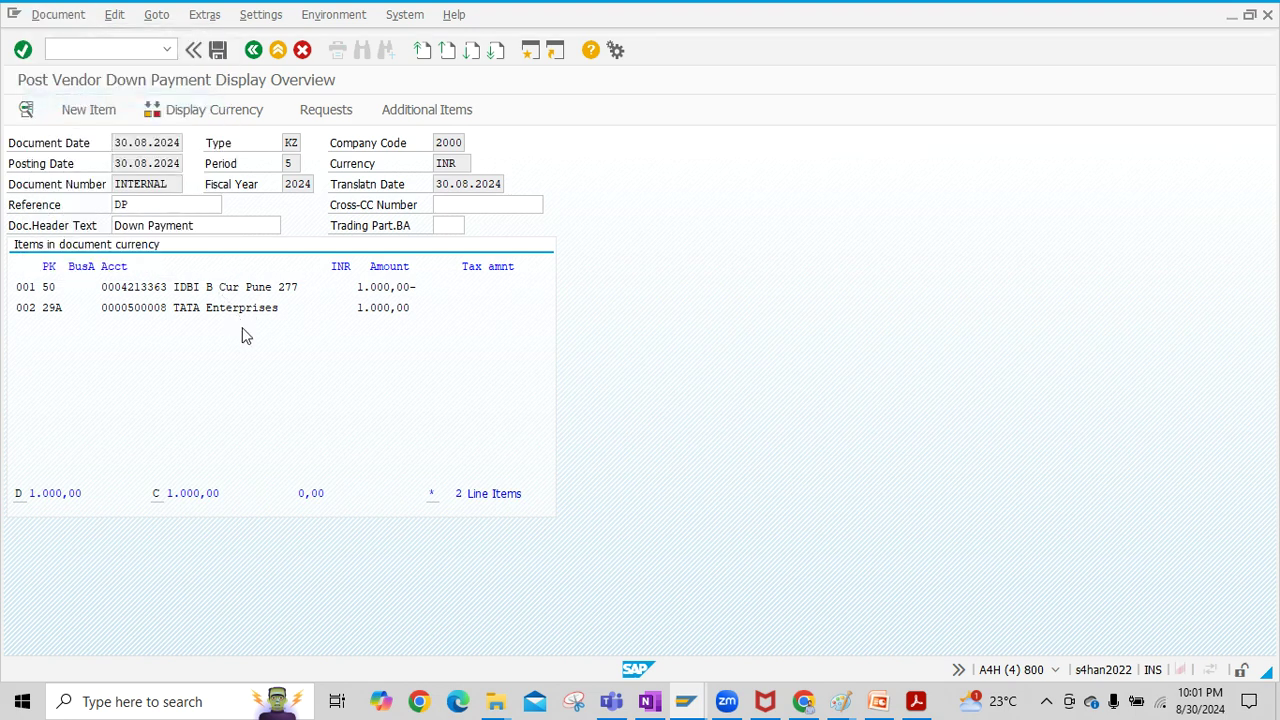
{"action": "left_click", "coordinate": [217, 49]}
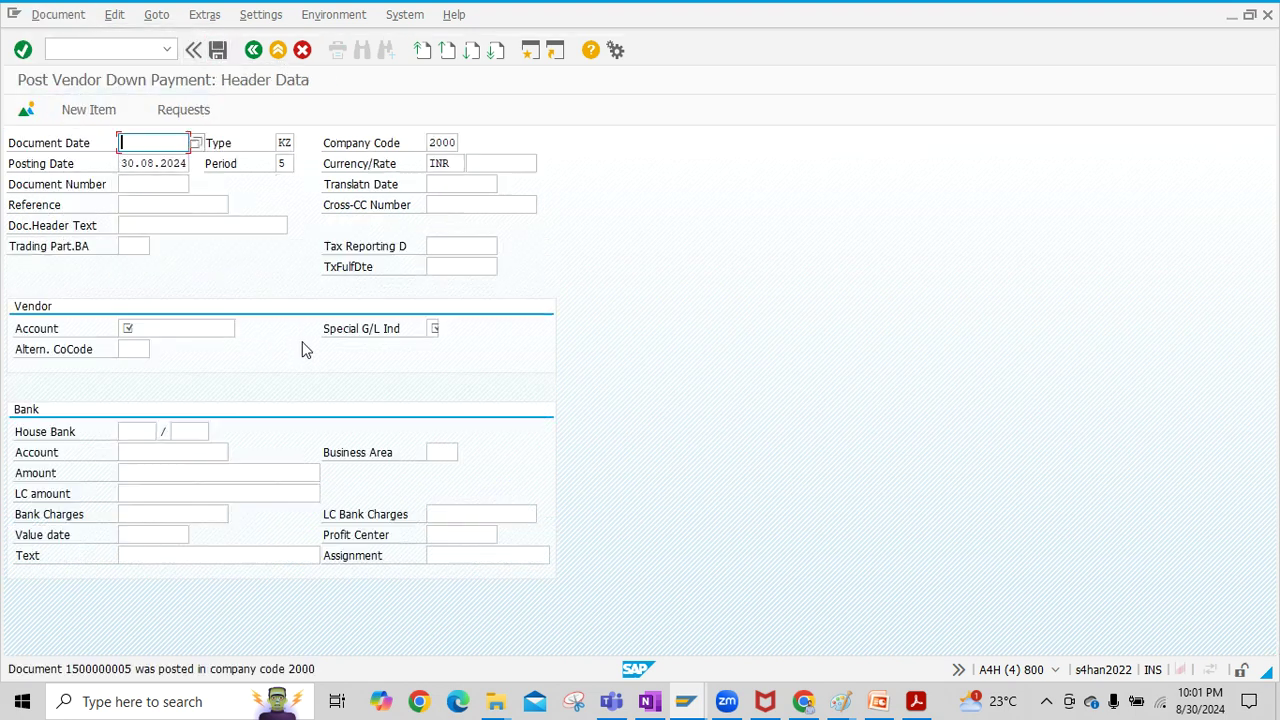
Step: Display the posted down payment document and examine the descriptions of its line items
{"action": "left_click", "coordinate": [58, 16]}
{"action": "left_click", "coordinate": [76, 82]}
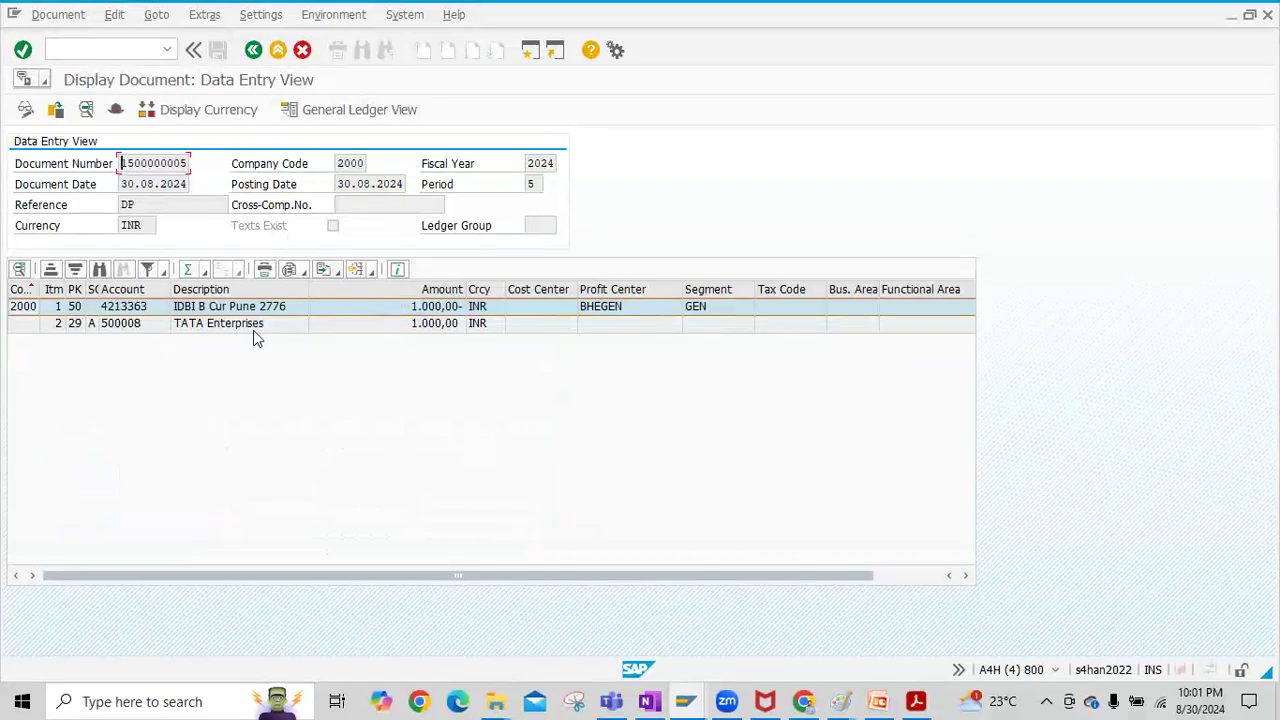
{"action": "left_click", "coordinate": [215, 290]}
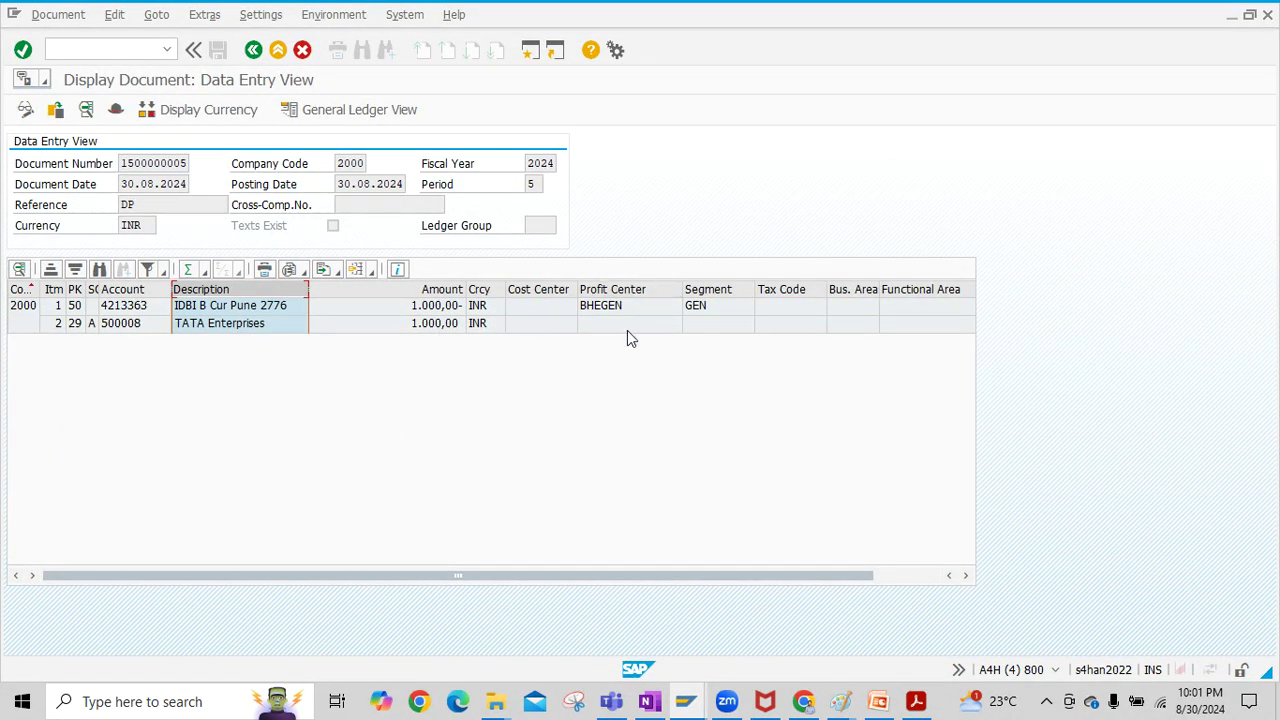
Step: Switch to the open Vendor Line Item Display session and refresh the vendor's item list
{"action": "mouse_move", "coordinate": [685, 701]}
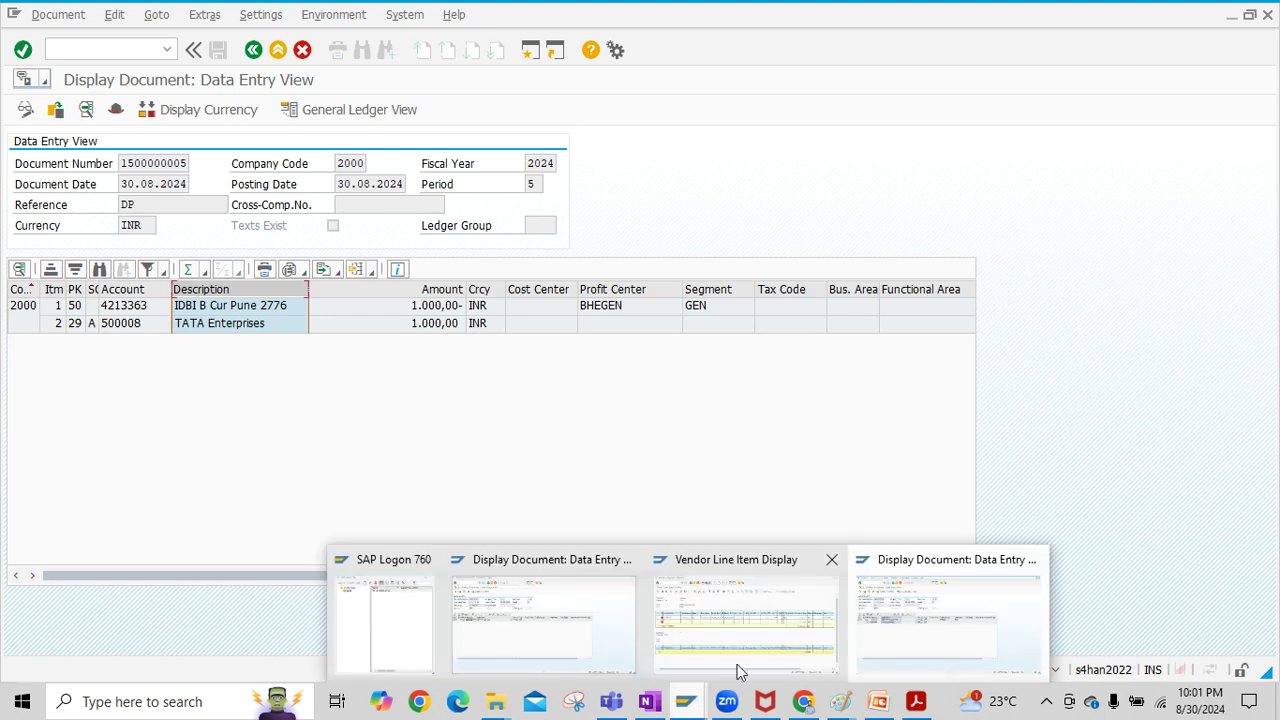
{"action": "left_click", "coordinate": [766, 629]}
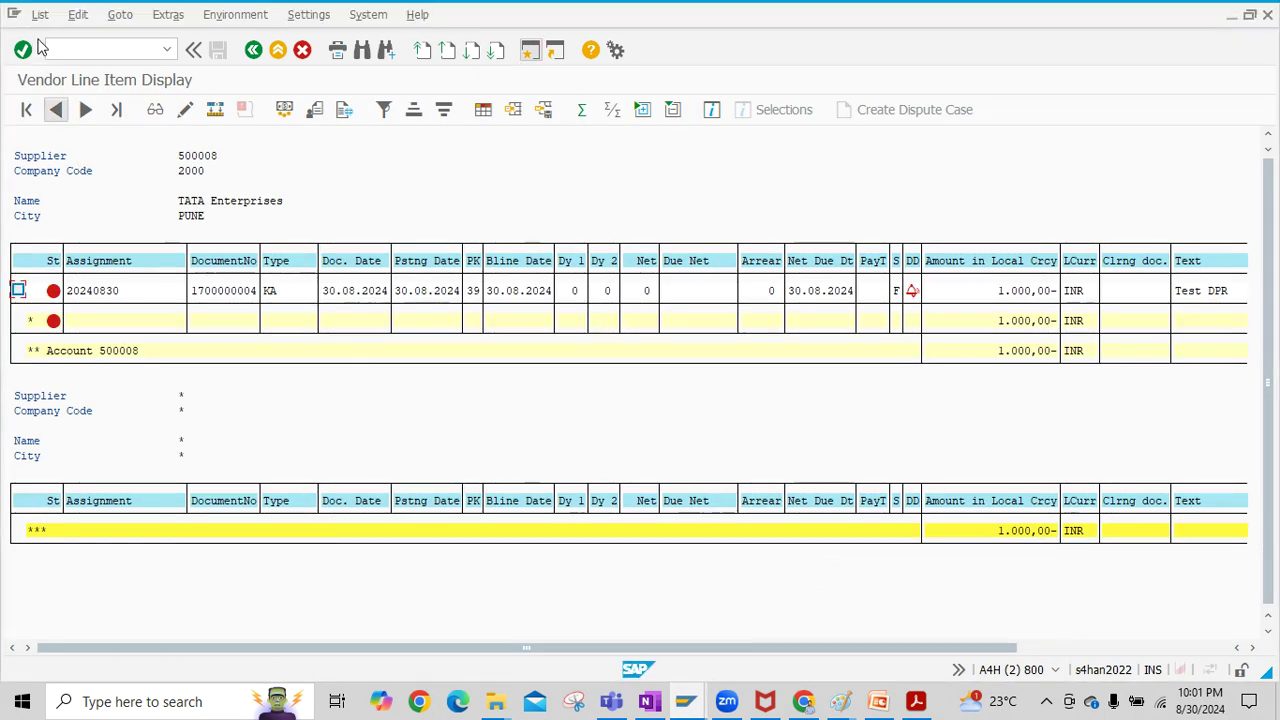
{"action": "left_click", "coordinate": [40, 14]}
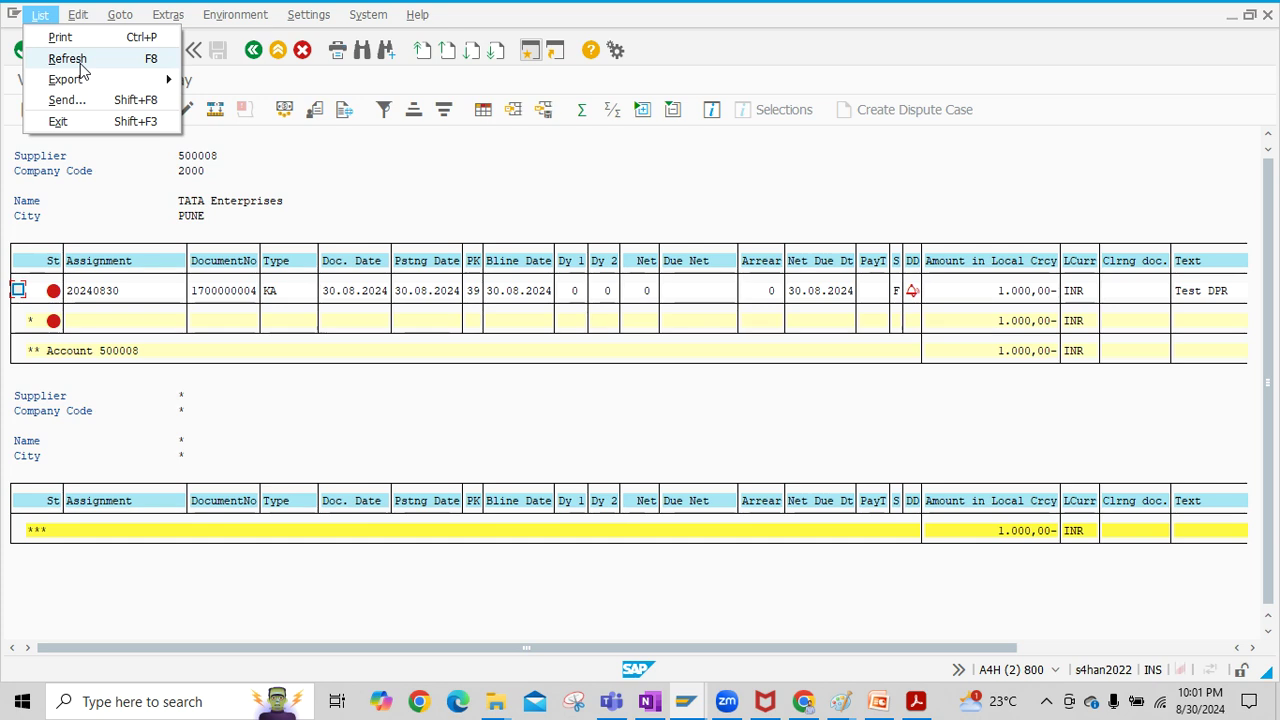
{"action": "left_click", "coordinate": [68, 59]}
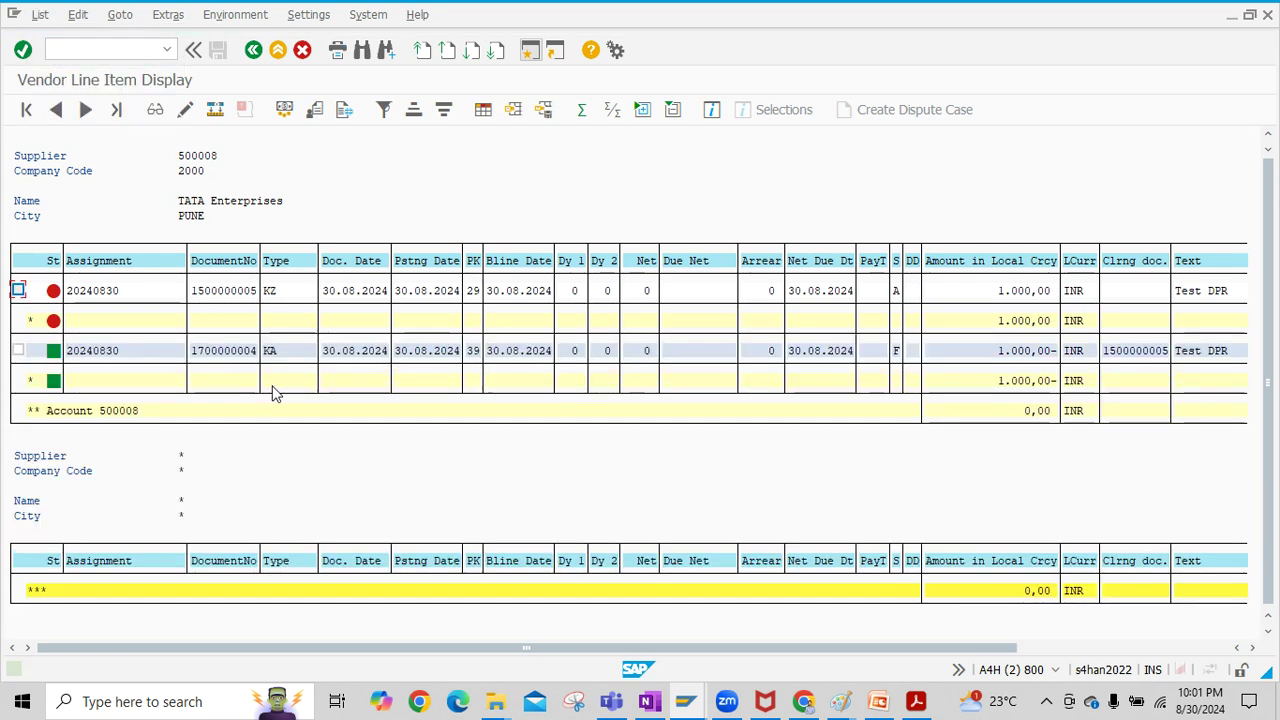
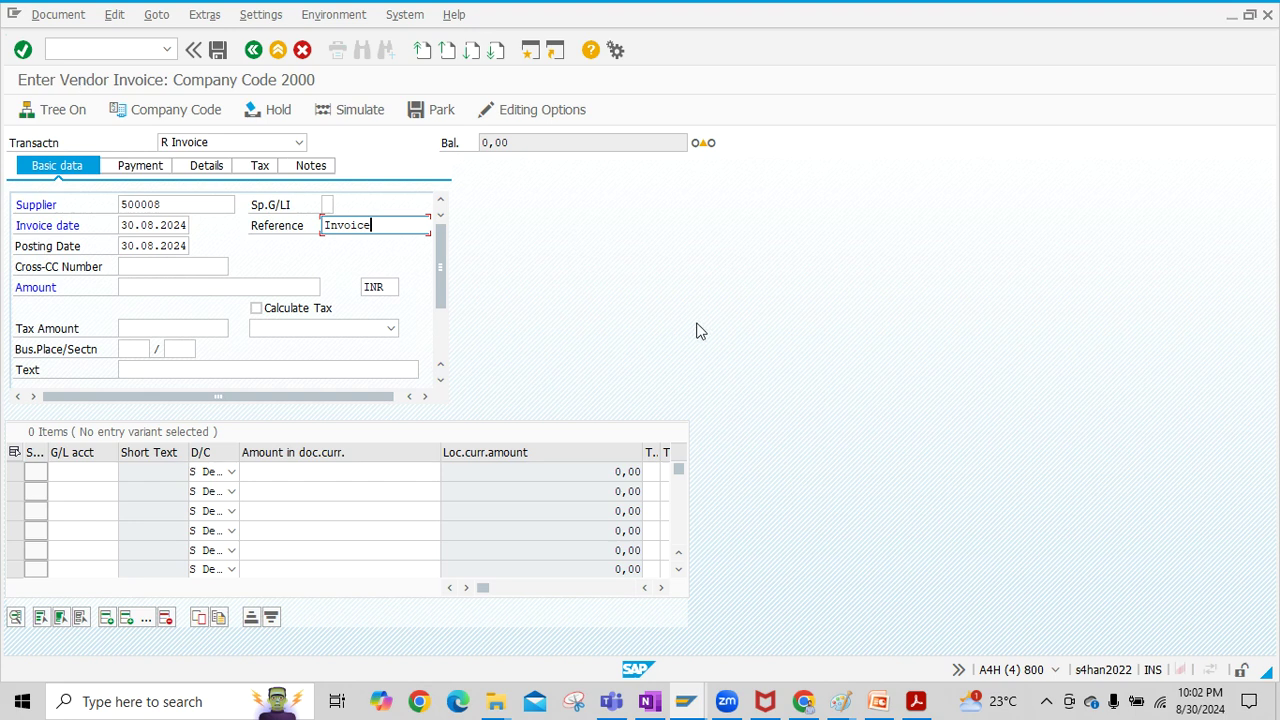
Step: Set the vendor invoice amount to 1000 and the first item's G/L account to 7106000
{"action": "left_click", "coordinate": [168, 287]}
{"action": "type", "text": "1000"}
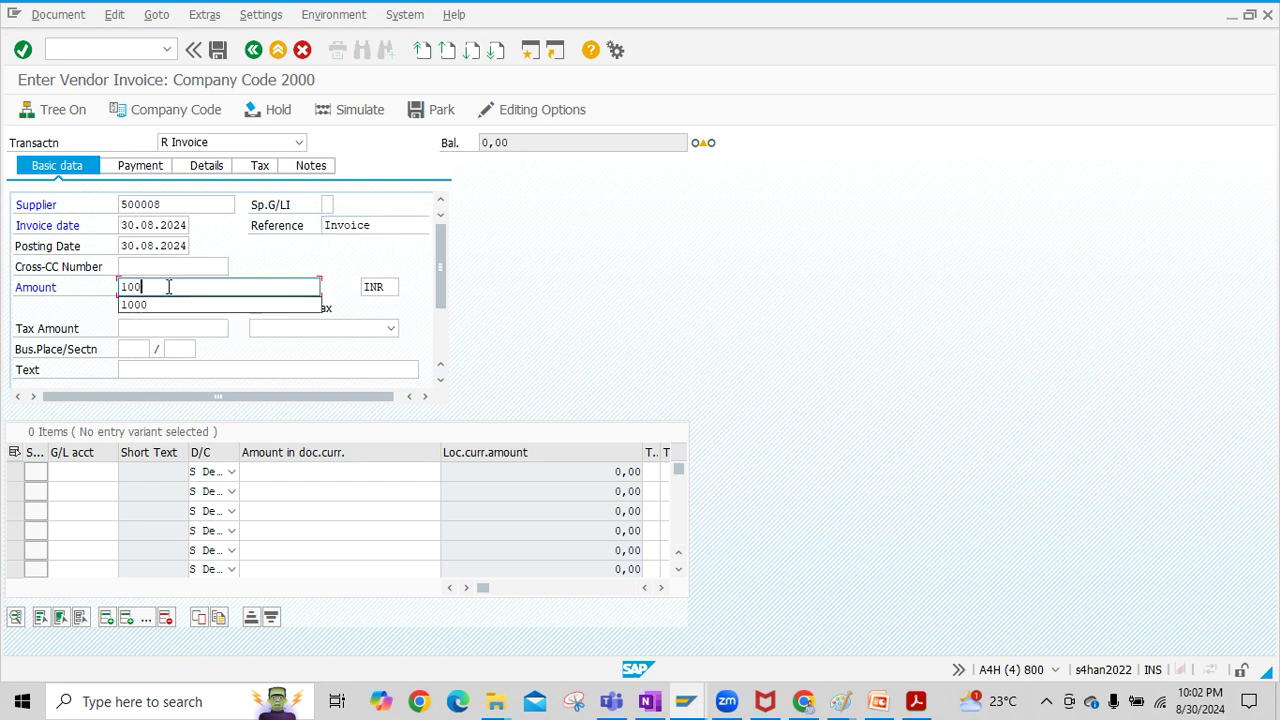
{"action": "left_click", "coordinate": [95, 474]}
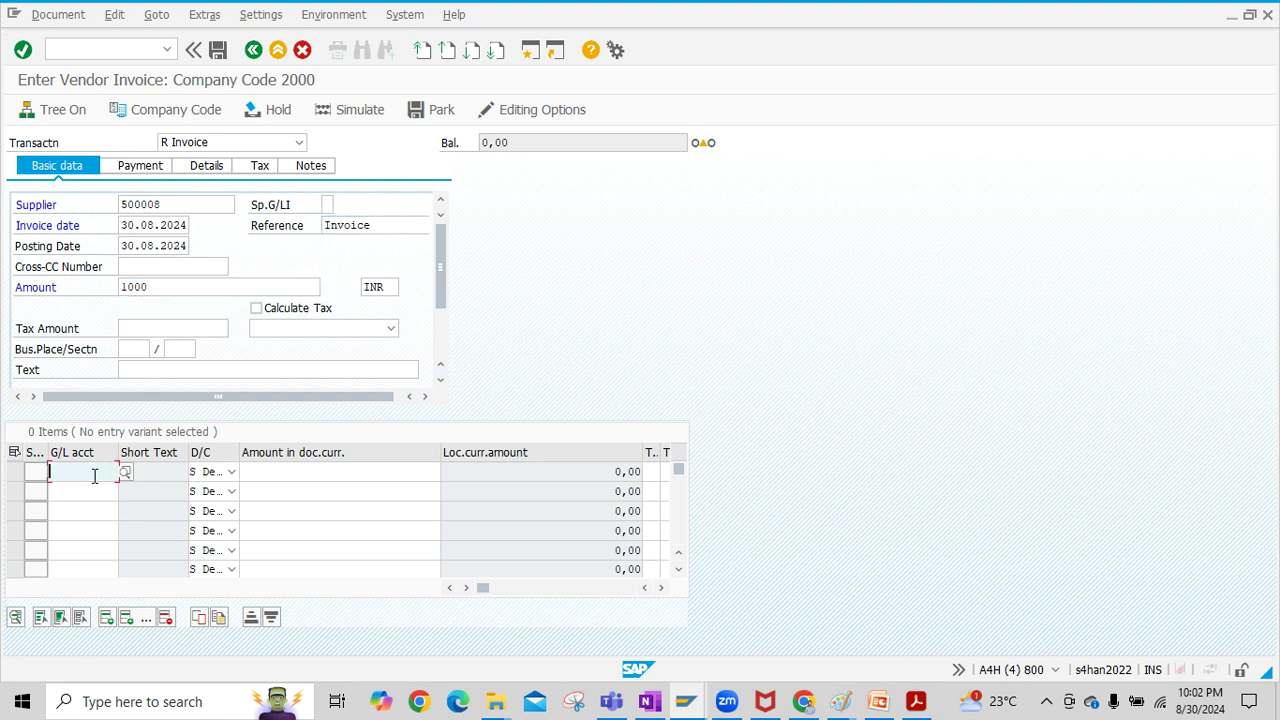
{"action": "left_click", "coordinate": [92, 506]}
Step: Set the first invoice item's amount in document currency to 1000
{"action": "left_click", "coordinate": [318, 480]}
{"action": "type", "text": "1000"}
{"action": "key", "text": "Down"}
{"action": "type", "text": "1000"}
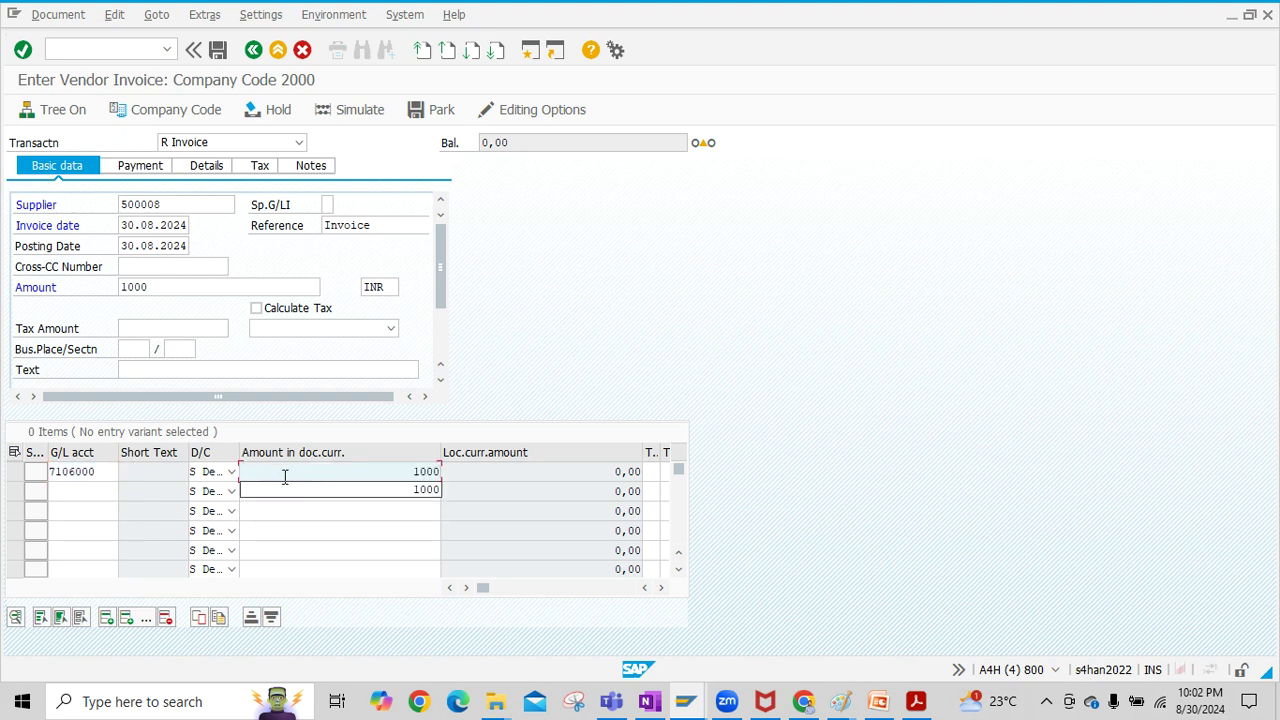
{"action": "key", "text": "ctrl+z"}
{"action": "left_click", "coordinate": [509, 477]}
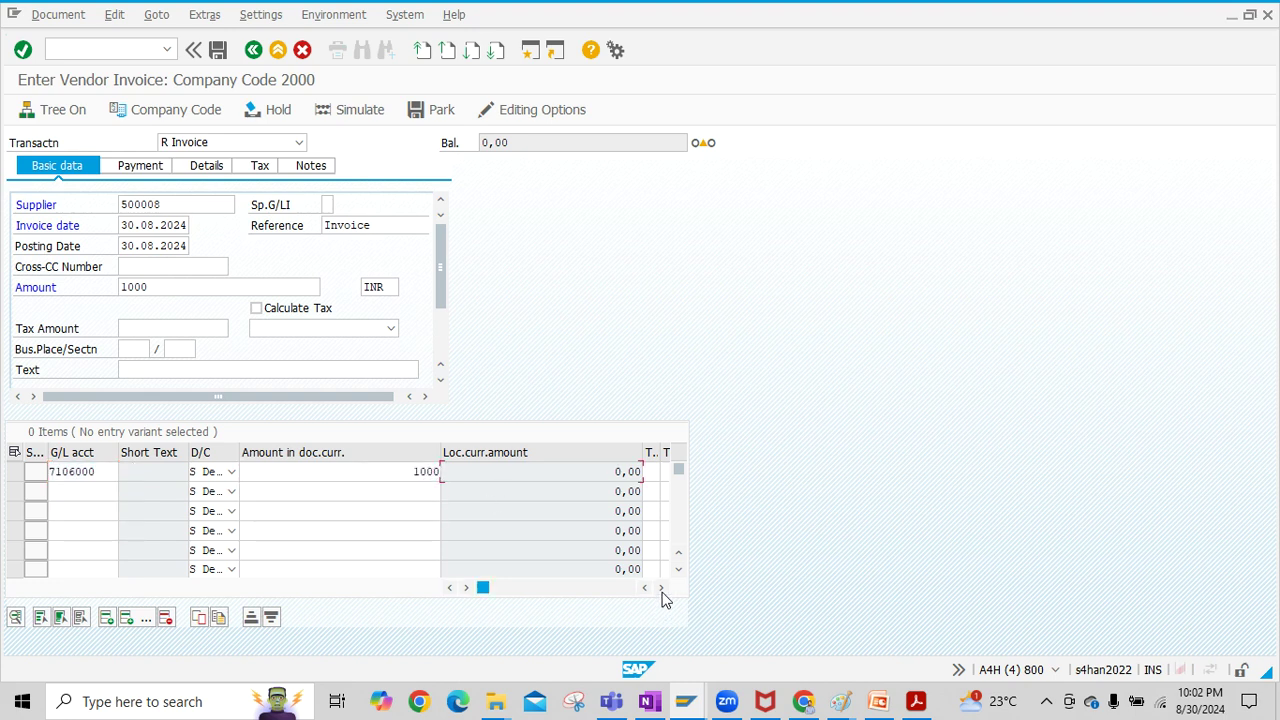
Step: Assign cost center EVMPUN0001 to the first invoice item, searching for it in controlling area 2000
{"action": "left_click", "coordinate": [661, 588]}
{"action": "left_click", "coordinate": [661, 588]}
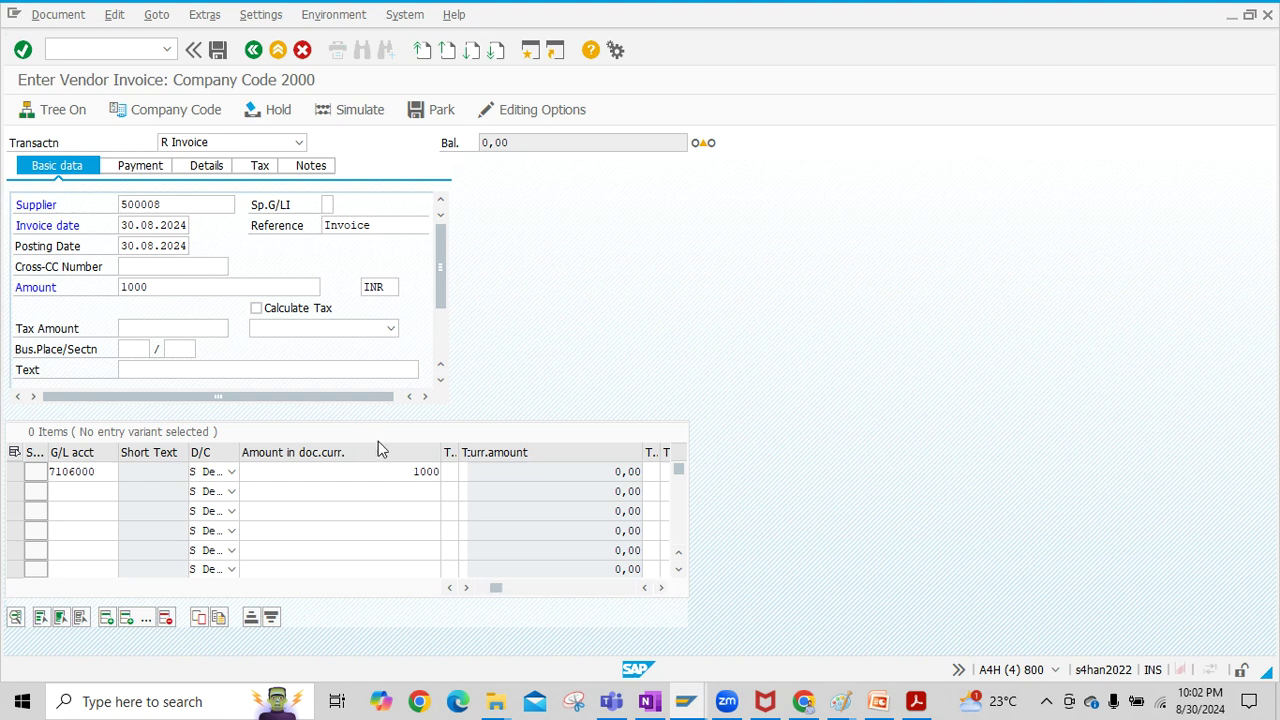
{"action": "left_click", "coordinate": [437, 452]}
{"action": "left_click_drag", "start_coordinate": [440, 452], "coordinate": [362, 452]}
{"action": "left_click", "coordinate": [611, 477]}
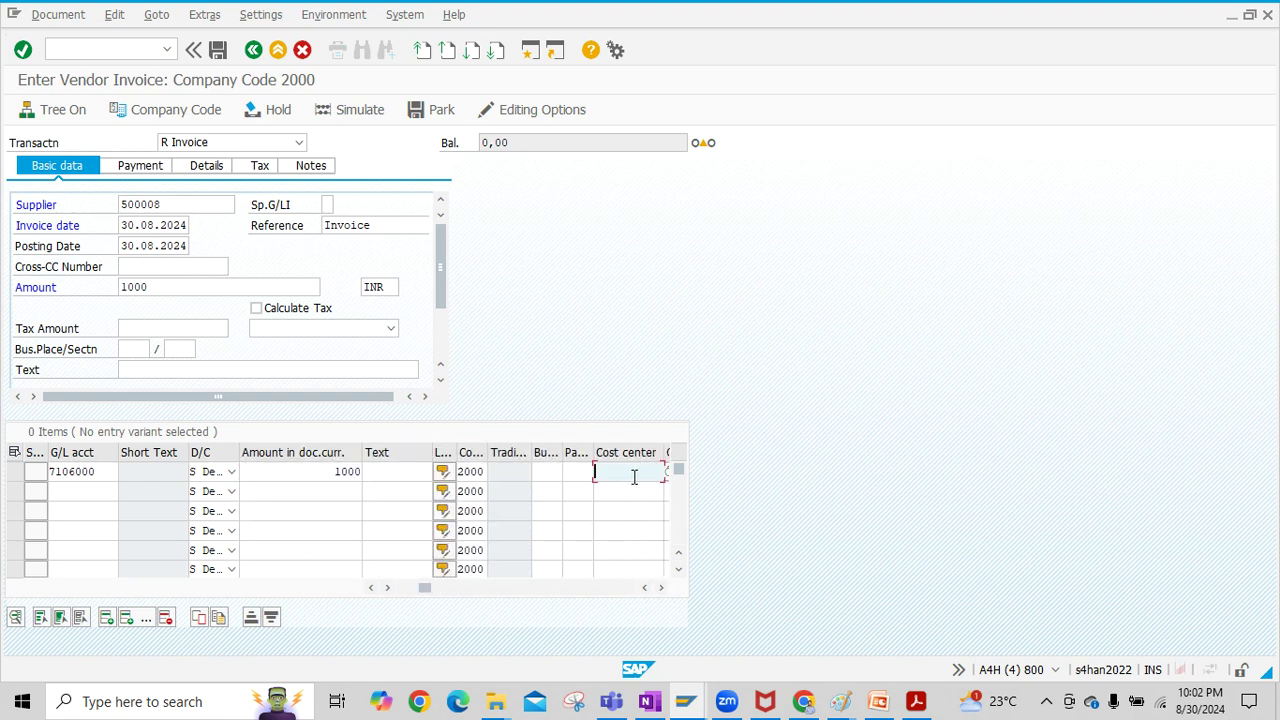
{"action": "key", "text": "Return"}
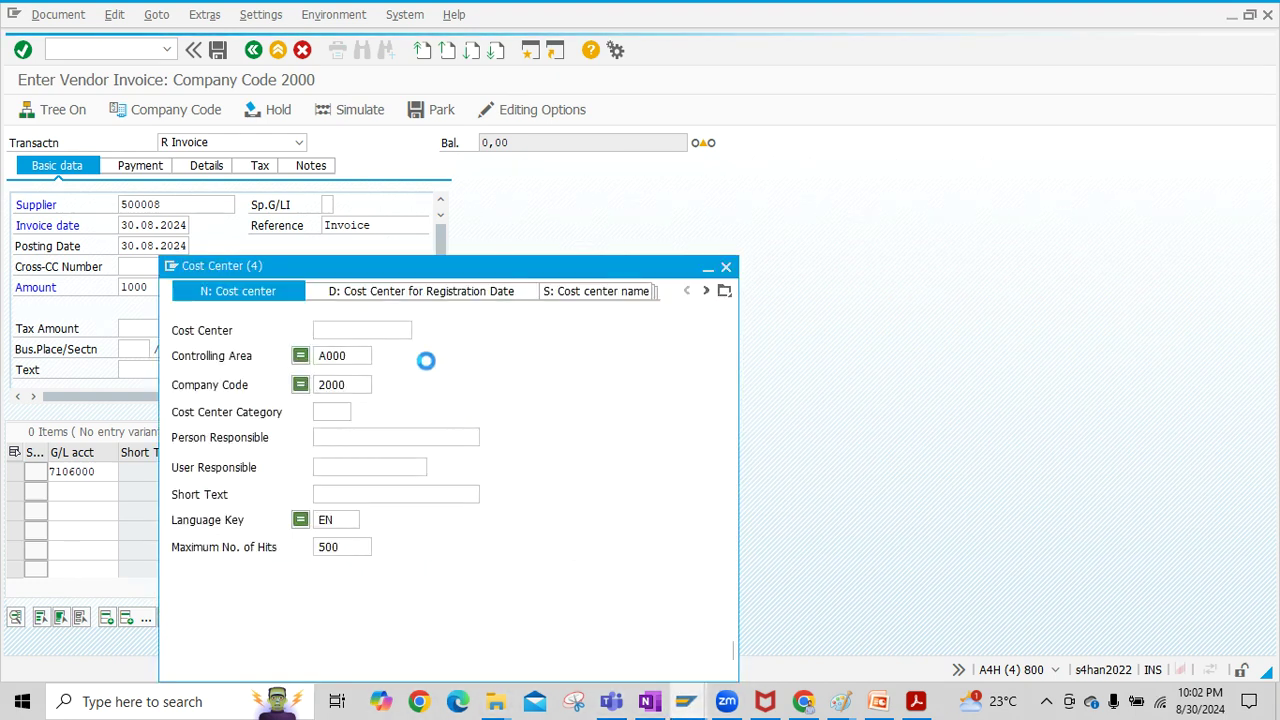
{"action": "left_click", "coordinate": [322, 356]}
{"action": "key", "text": "Delete"}
{"action": "type", "text": "2"}
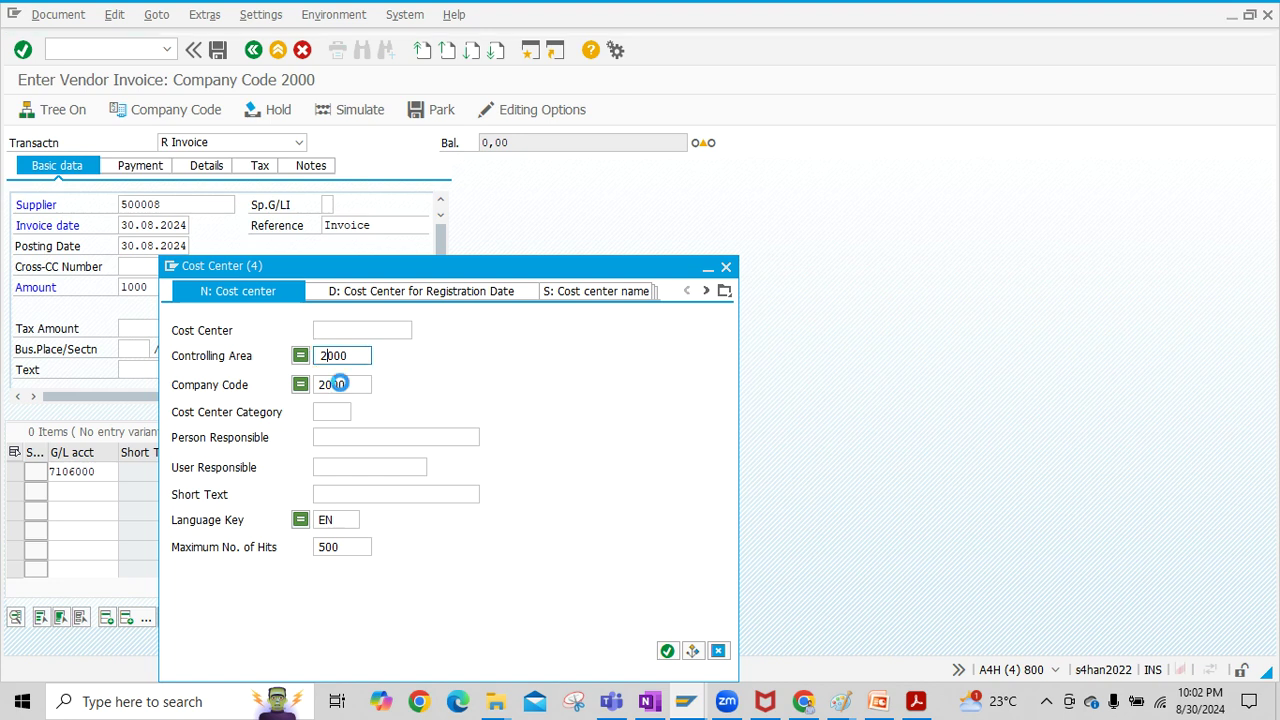
{"action": "key", "text": "Return"}
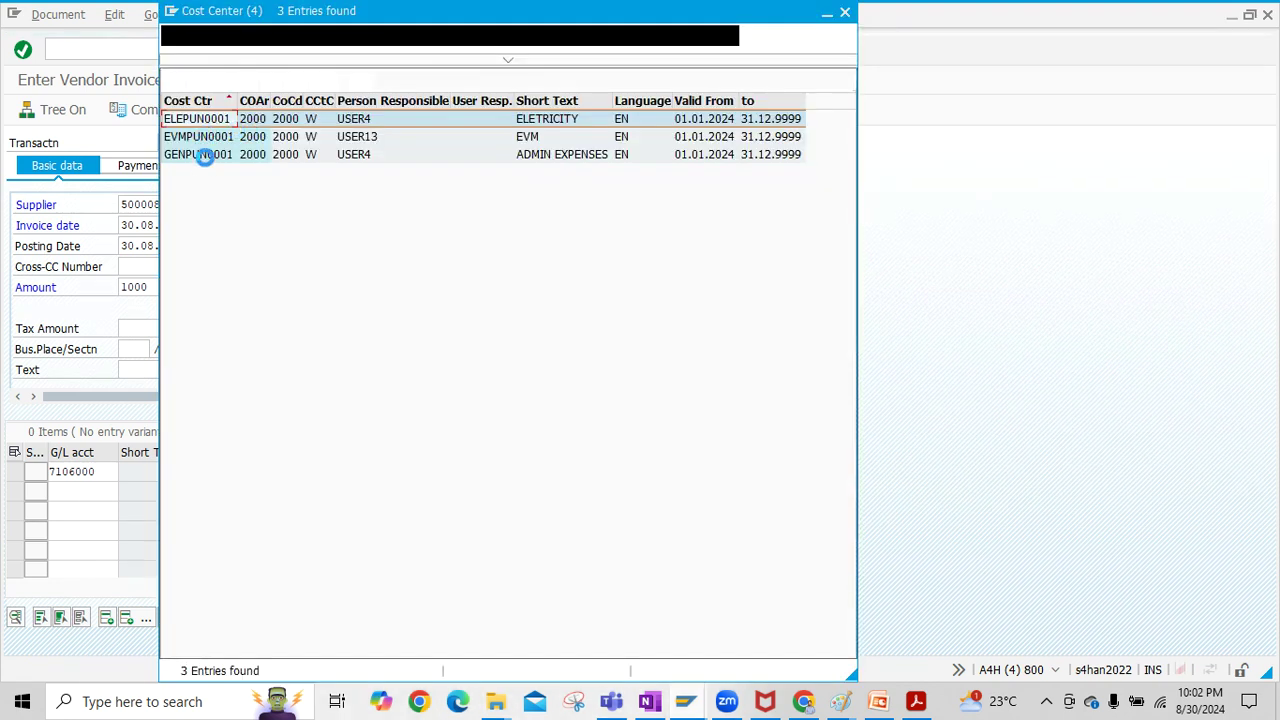
{"action": "double_click", "coordinate": [200, 137]}
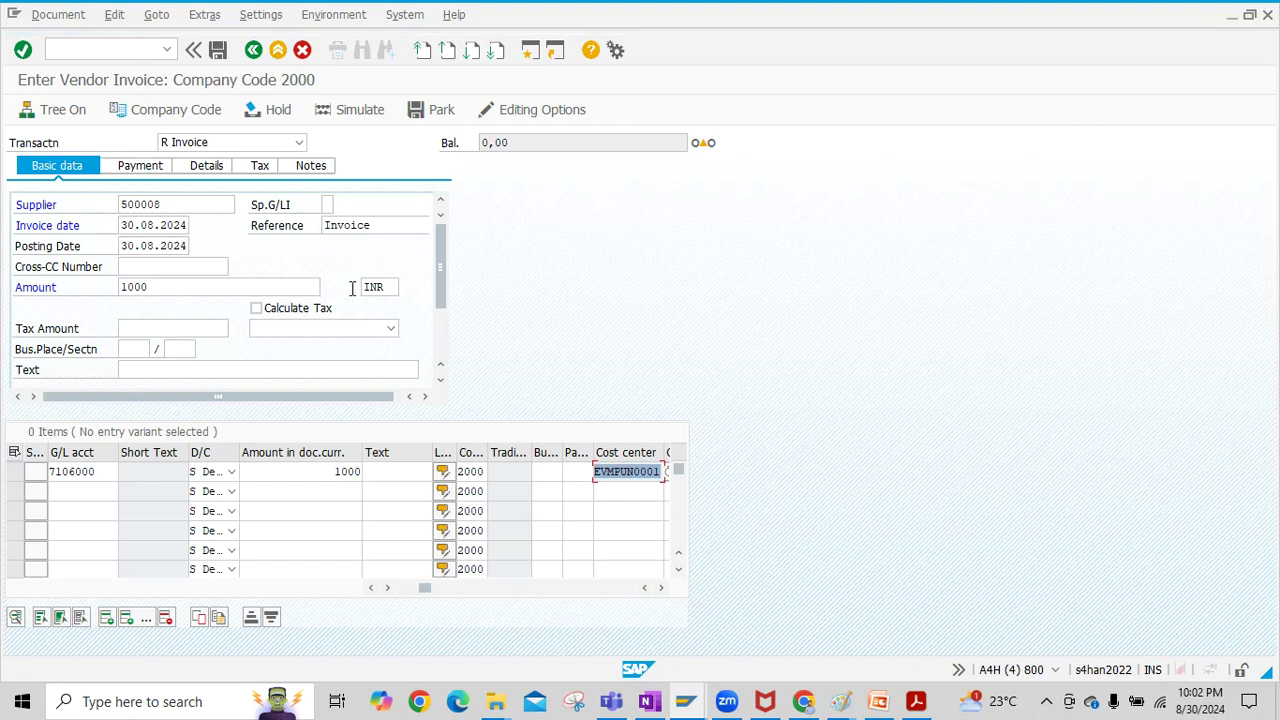
Step: Simulate the vendor invoice, acknowledge the down payment information and post the document
{"action": "left_click", "coordinate": [345, 110]}
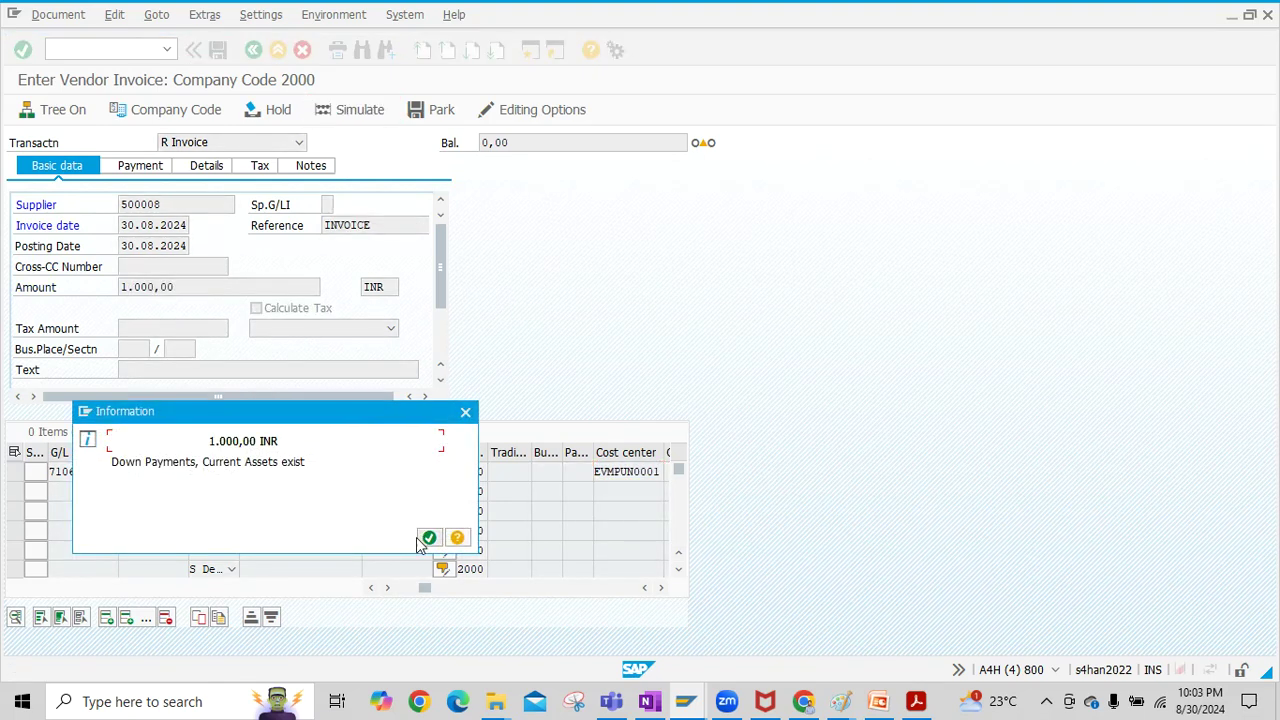
{"action": "left_click_drag", "start_coordinate": [363, 416], "coordinate": [726, 218]}
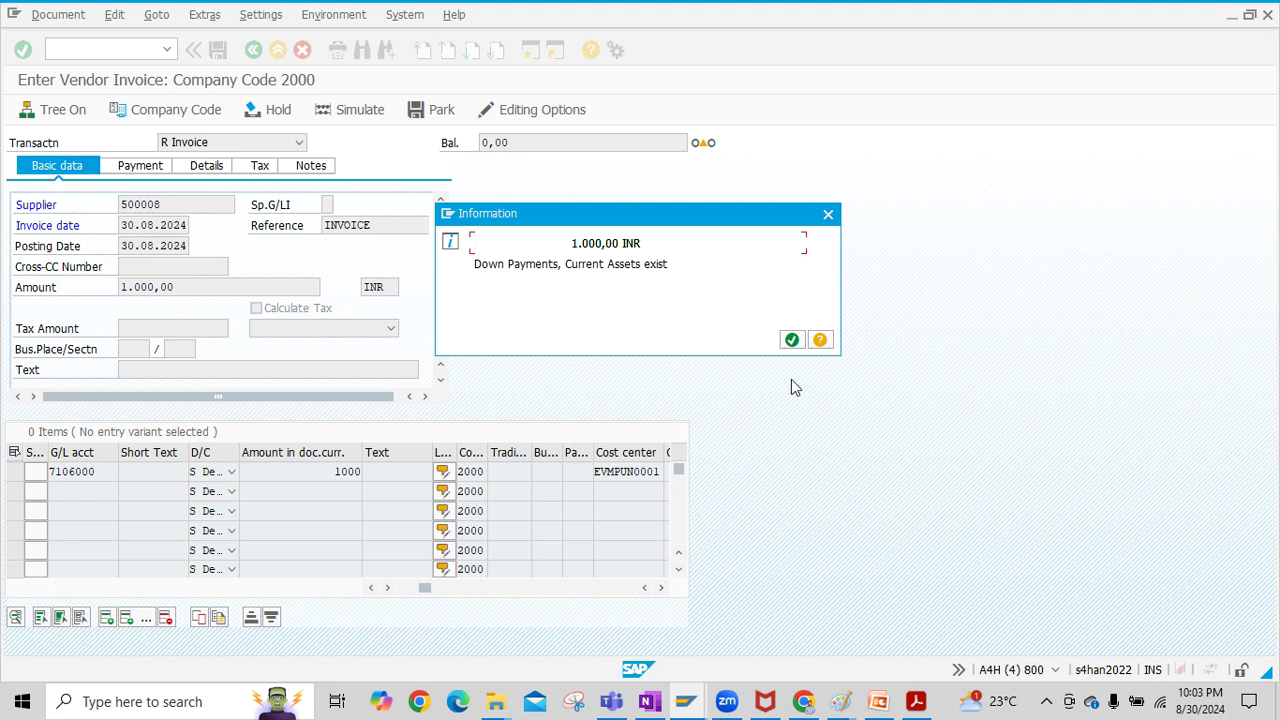
{"action": "left_click", "coordinate": [791, 339]}
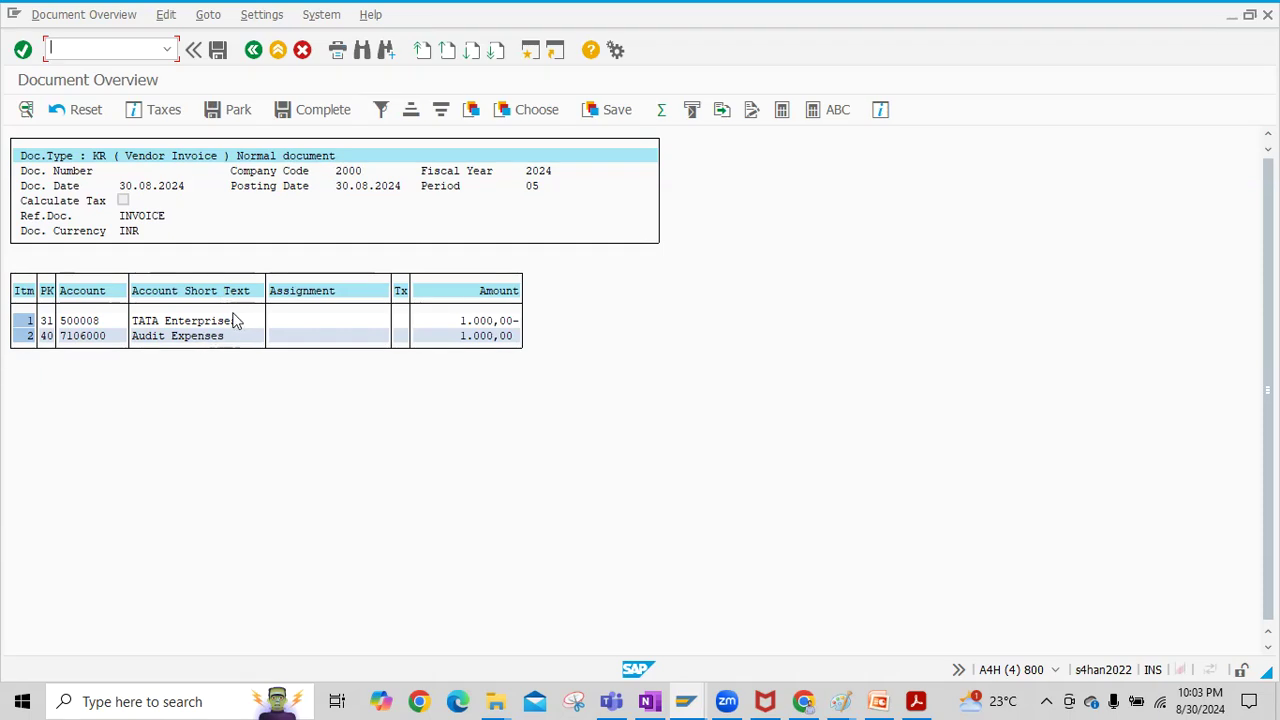
{"action": "left_click", "coordinate": [219, 52]}
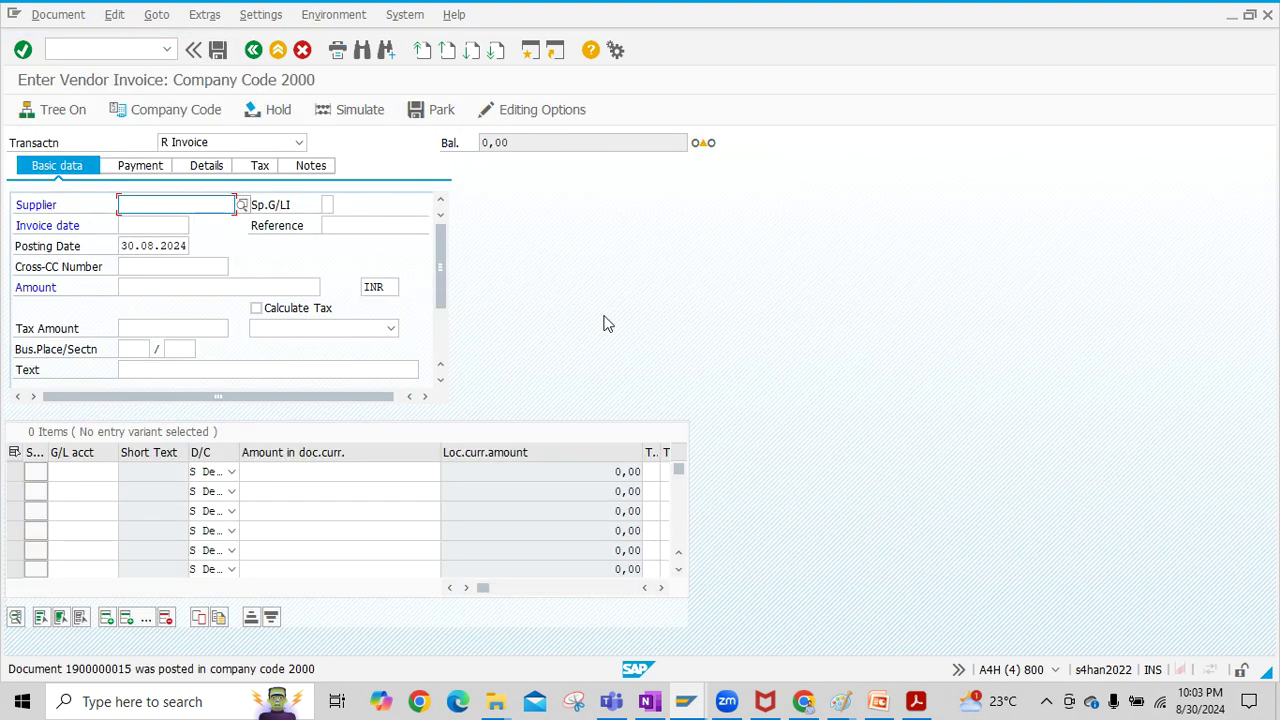
Step: Switch to the Vendor Line Item Display session, refresh the list and examine the invoice line of document type KR
{"action": "mouse_move", "coordinate": [686, 701]}
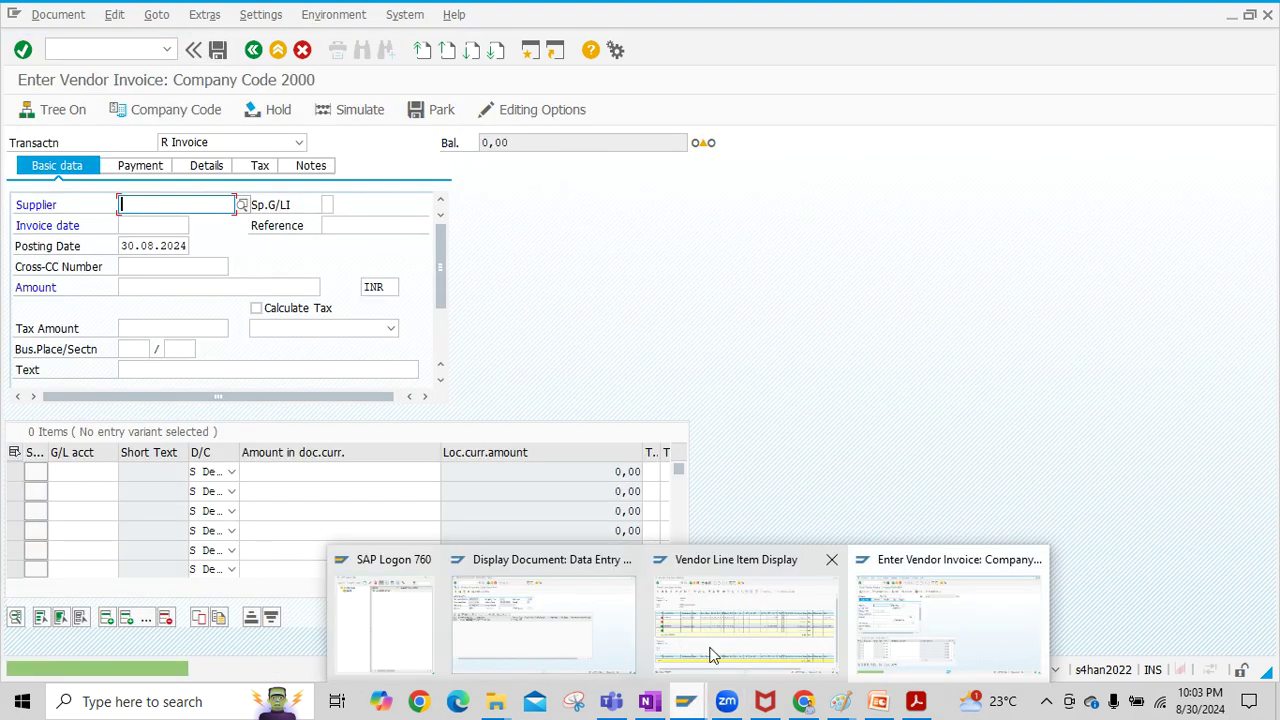
{"action": "left_click", "coordinate": [712, 655]}
{"action": "left_click", "coordinate": [40, 16]}
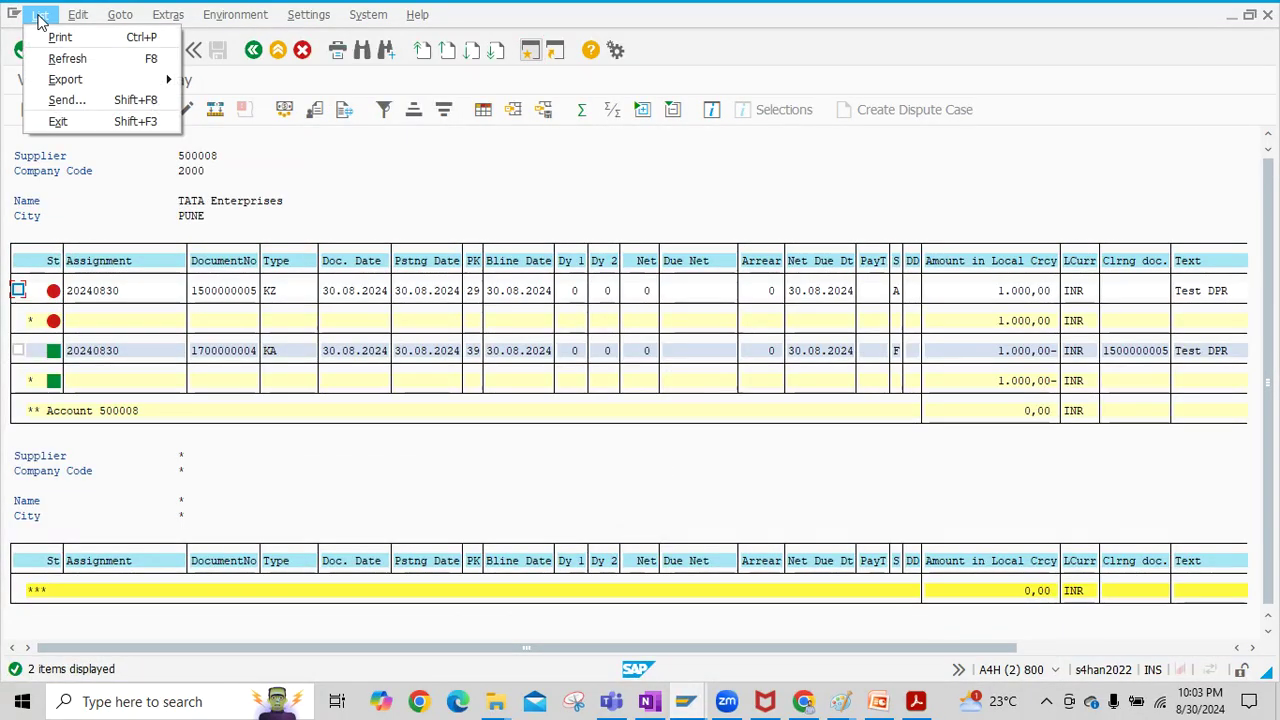
{"action": "left_click", "coordinate": [58, 58]}
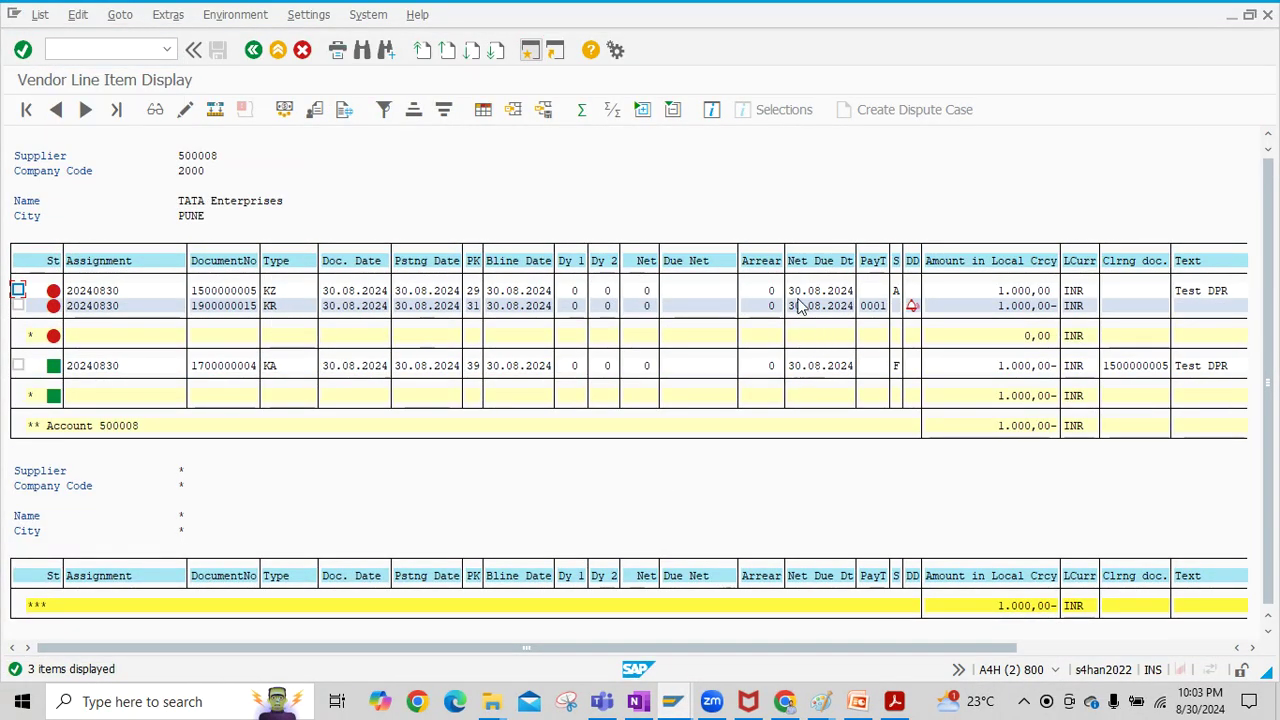
{"action": "left_click", "coordinate": [283, 308]}
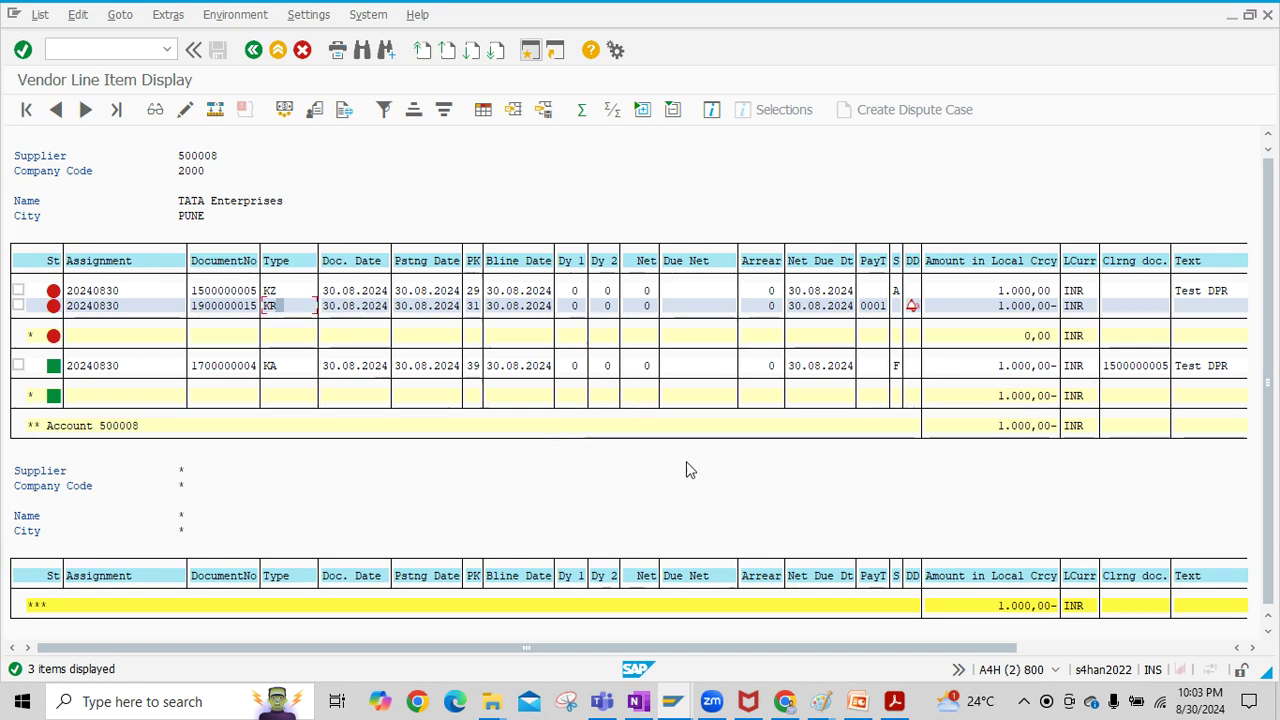
Step: Return to the vendor invoice session and start transaction F-54 for clearing the vendor down payment
{"action": "mouse_move", "coordinate": [672, 701]}
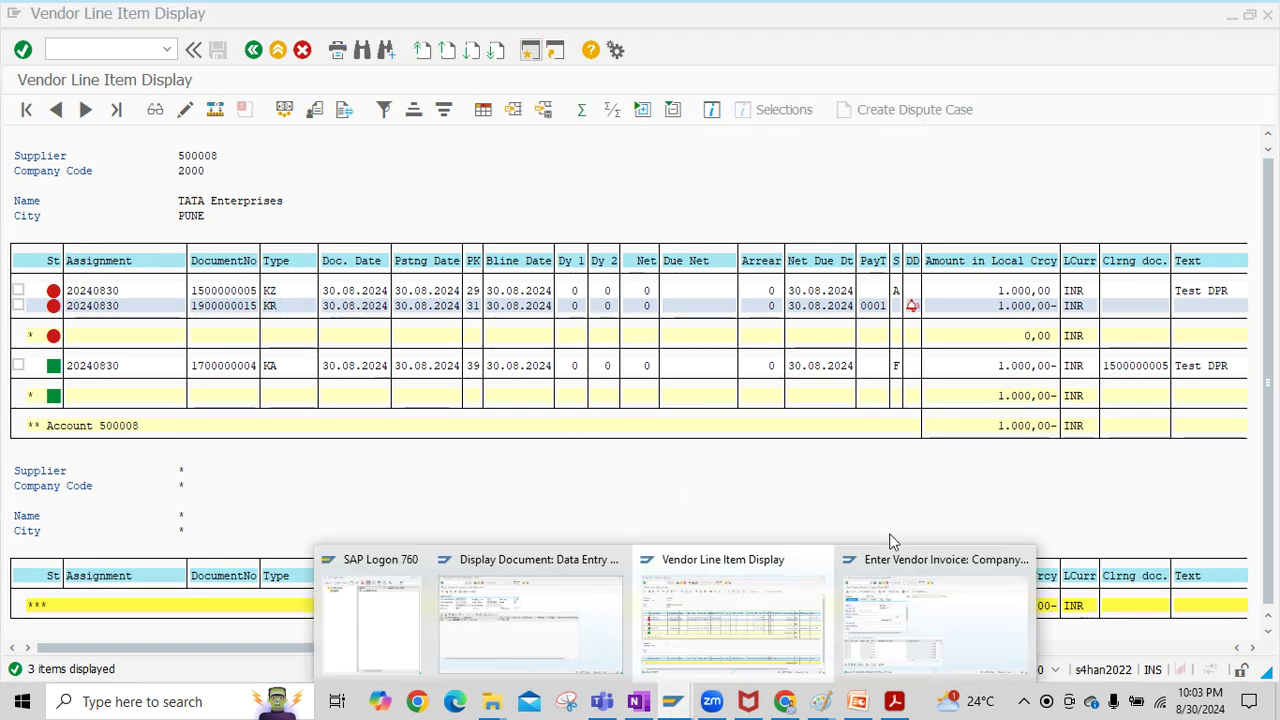
{"action": "left_click", "coordinate": [907, 618]}
{"action": "left_click", "coordinate": [118, 49]}
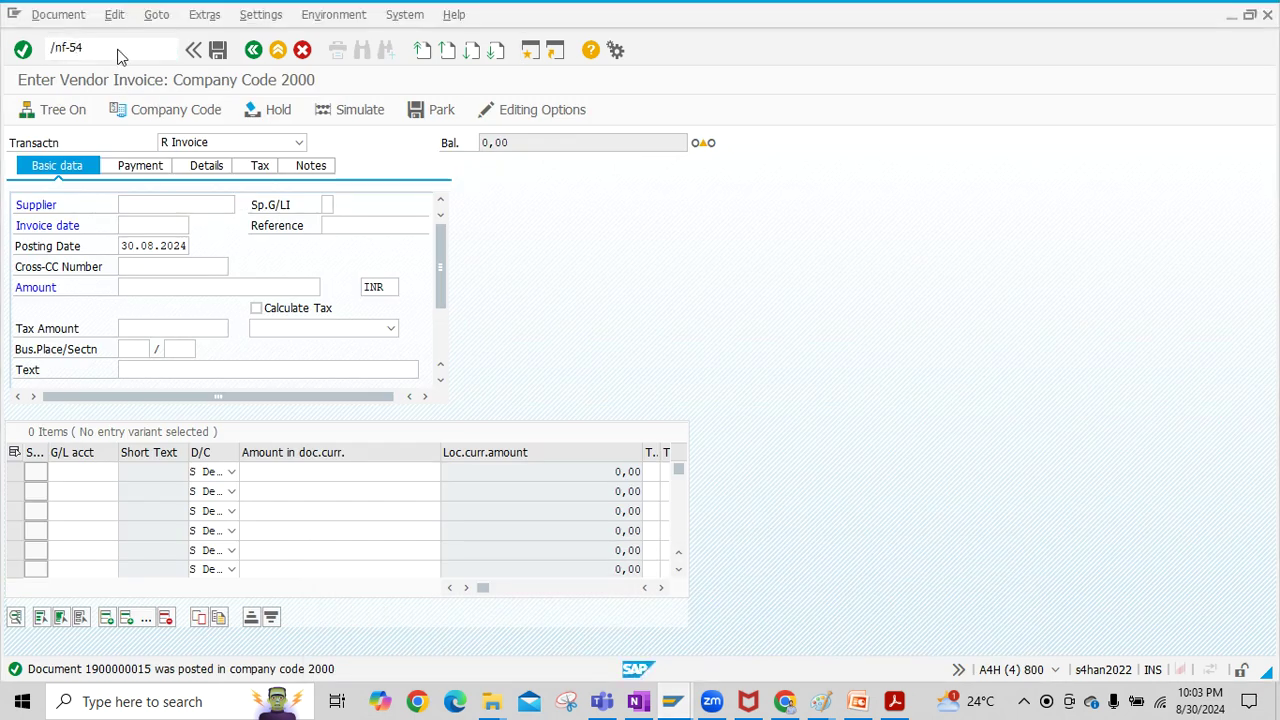
{"action": "key", "text": "Return"}
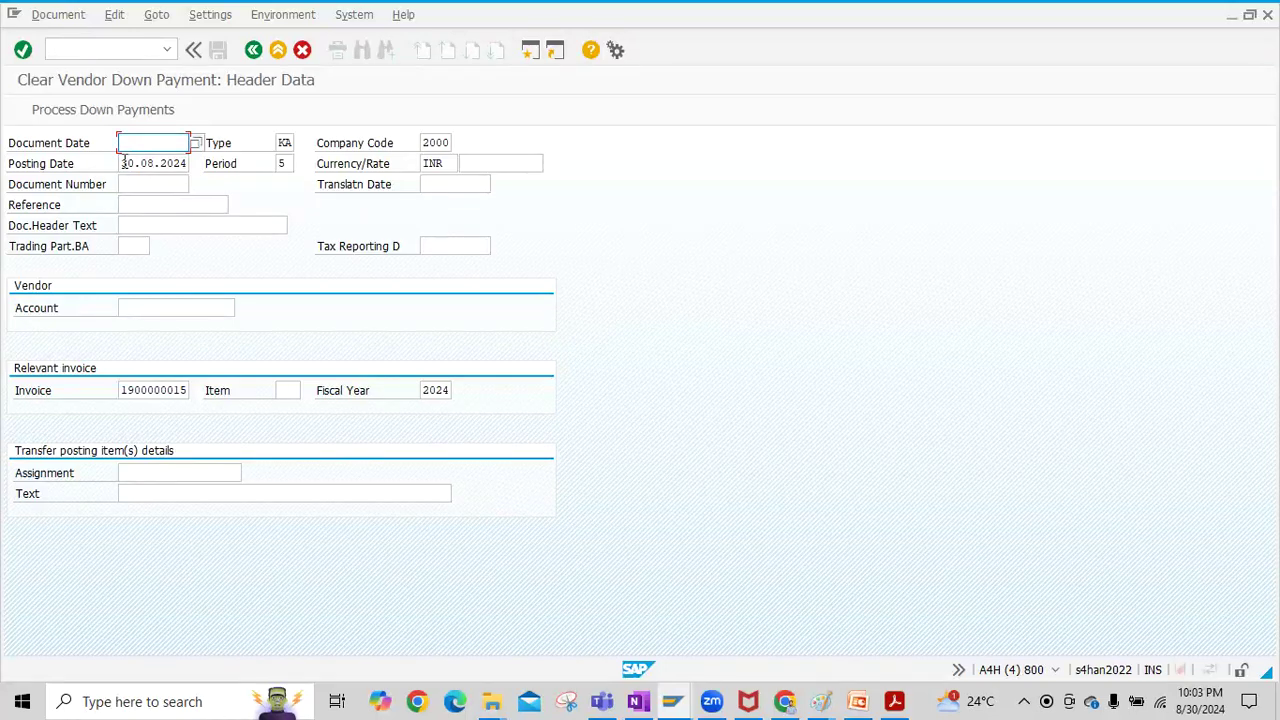
Step: Set the document date of the clearing to 30.08.2024, copied from the posting date
{"action": "left_click_drag", "start_coordinate": [124, 163], "coordinate": [186, 163]}
{"action": "key", "text": "ctrl+c"}
{"action": "key", "text": "shift+Tab"}
{"action": "key", "text": "ctrl+v"}
Step: Enter "Clear DP" as both the reference and the document header text
{"action": "left_click", "coordinate": [167, 206]}
{"action": "type", "text": "Cle"}
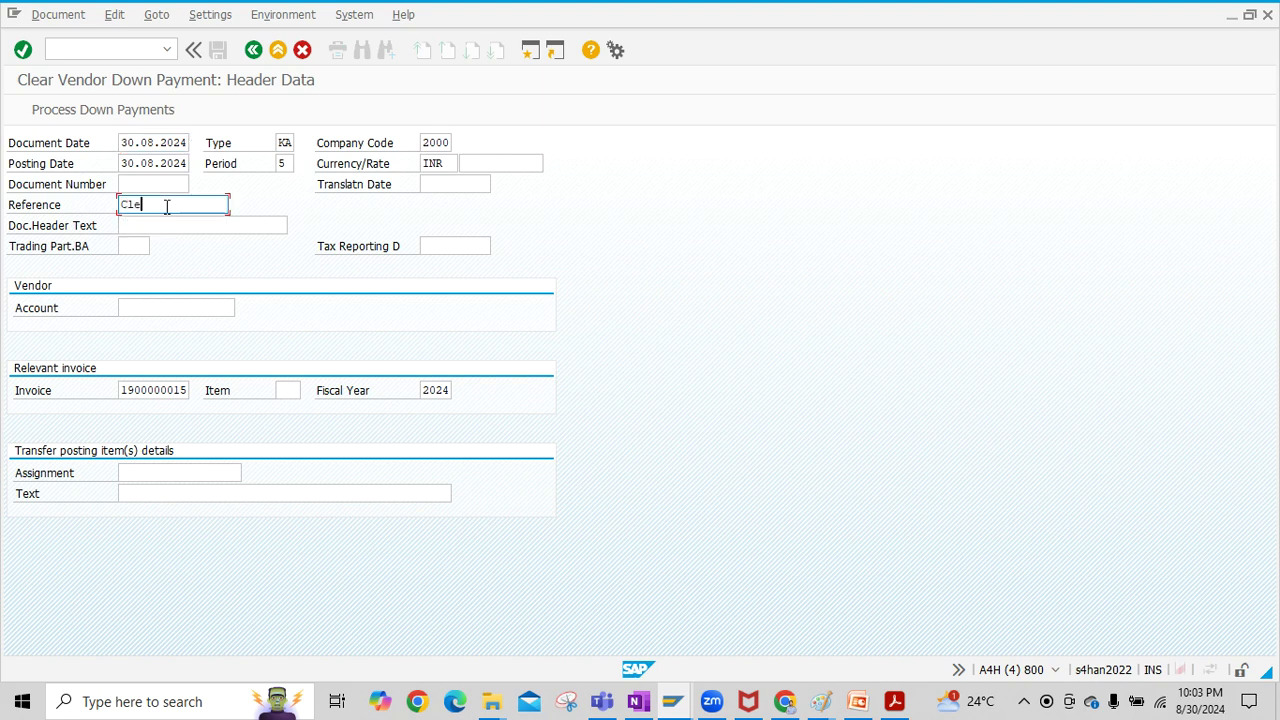
{"action": "type", "text": "ar DP"}
{"action": "left_click_drag", "start_coordinate": [179, 210], "coordinate": [97, 202]}
{"action": "key", "text": "ctrl+c"}
{"action": "left_click", "coordinate": [140, 225]}
{"action": "key", "text": "ctrl+v"}
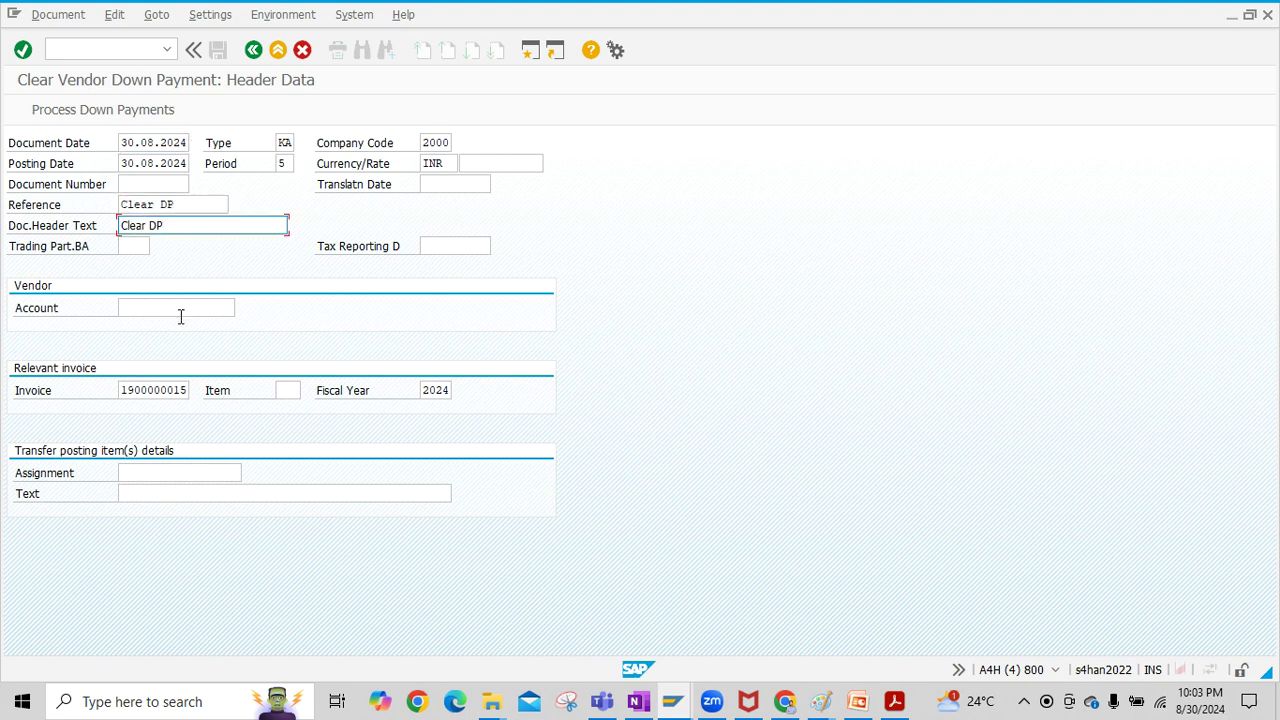
Step: Choose TATA Enterprises as the vendor account and enter "Test DP" as the transfer posting text
{"action": "left_click", "coordinate": [168, 307]}
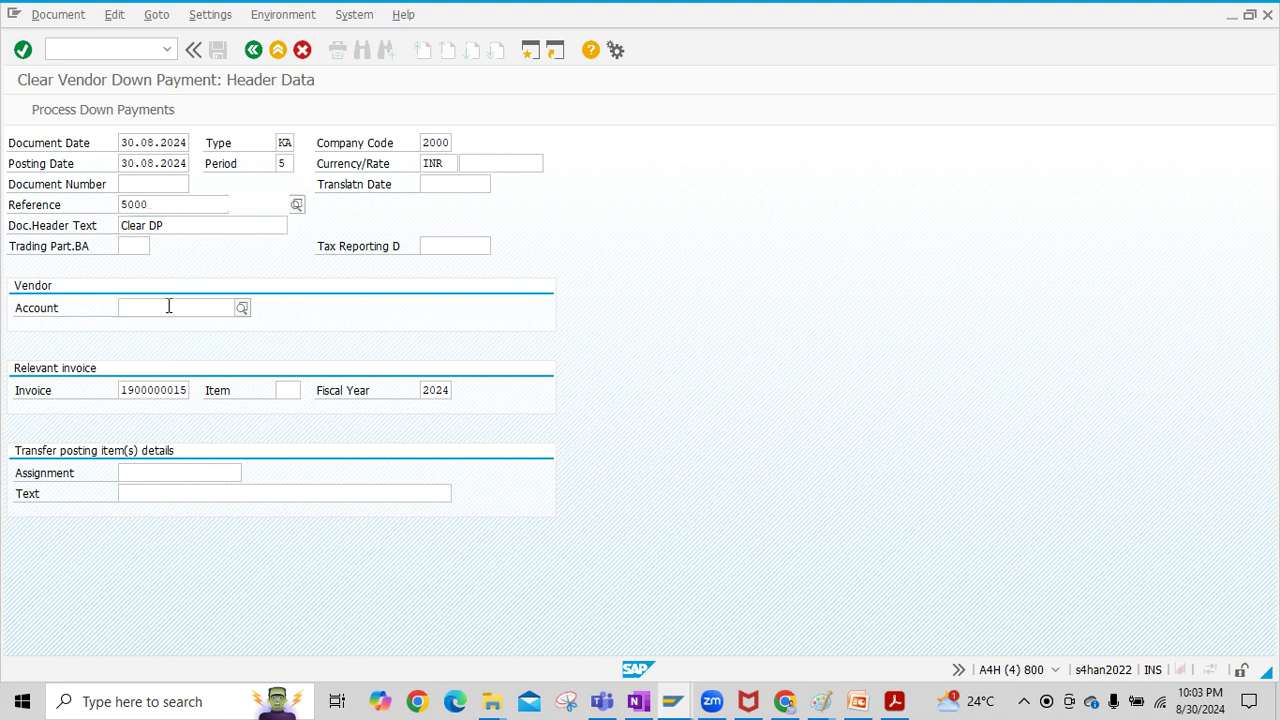
{"action": "type", "text": "5000"}
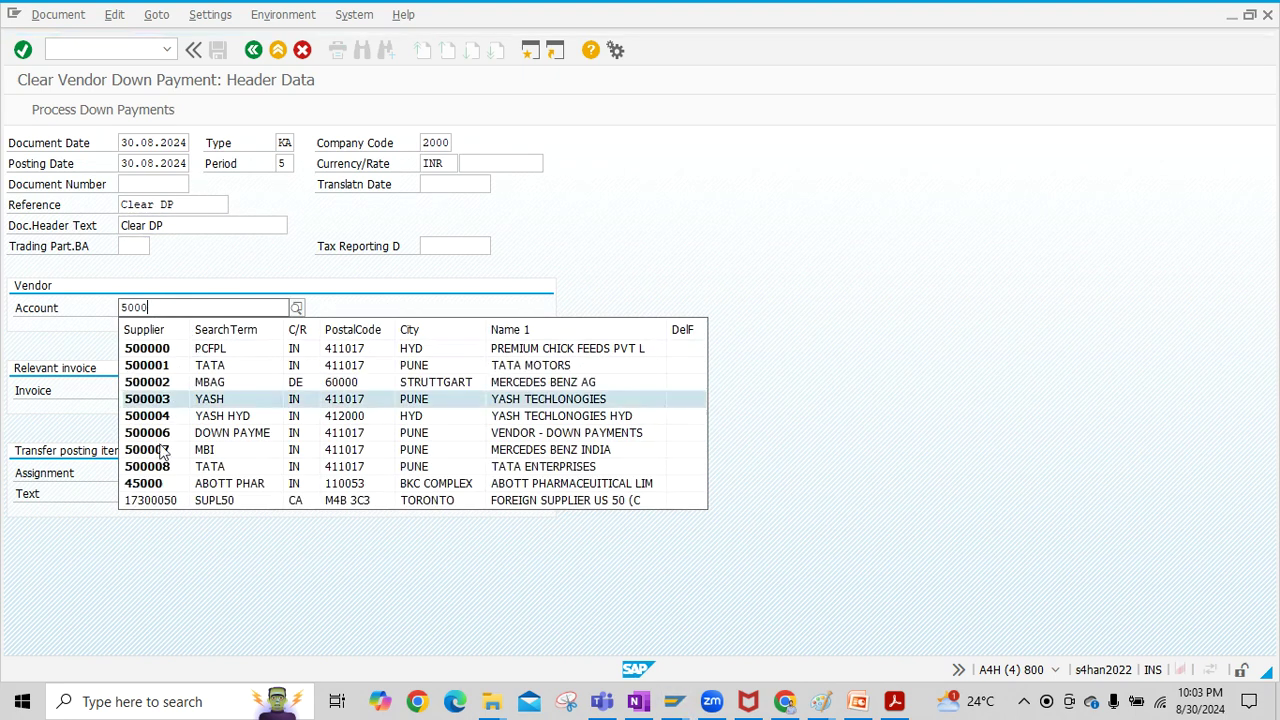
{"action": "left_click", "coordinate": [150, 463]}
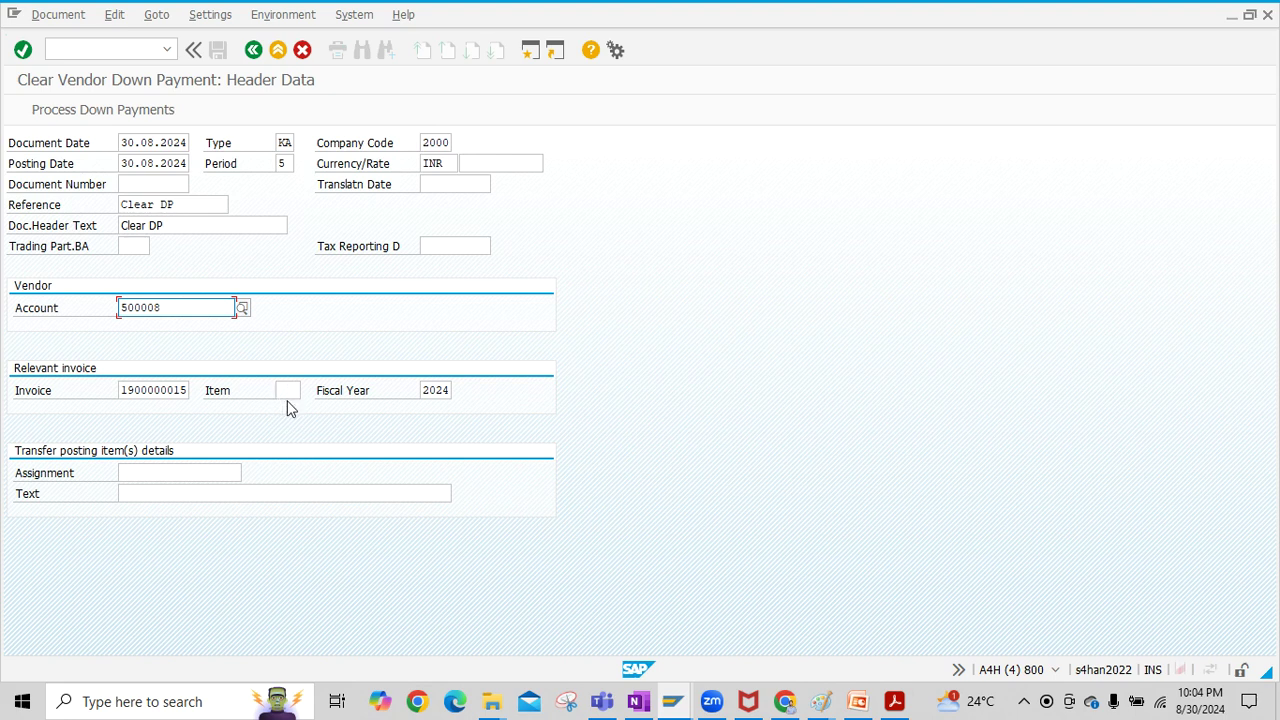
{"action": "left_click", "coordinate": [166, 498]}
{"action": "type", "text": "Test"}
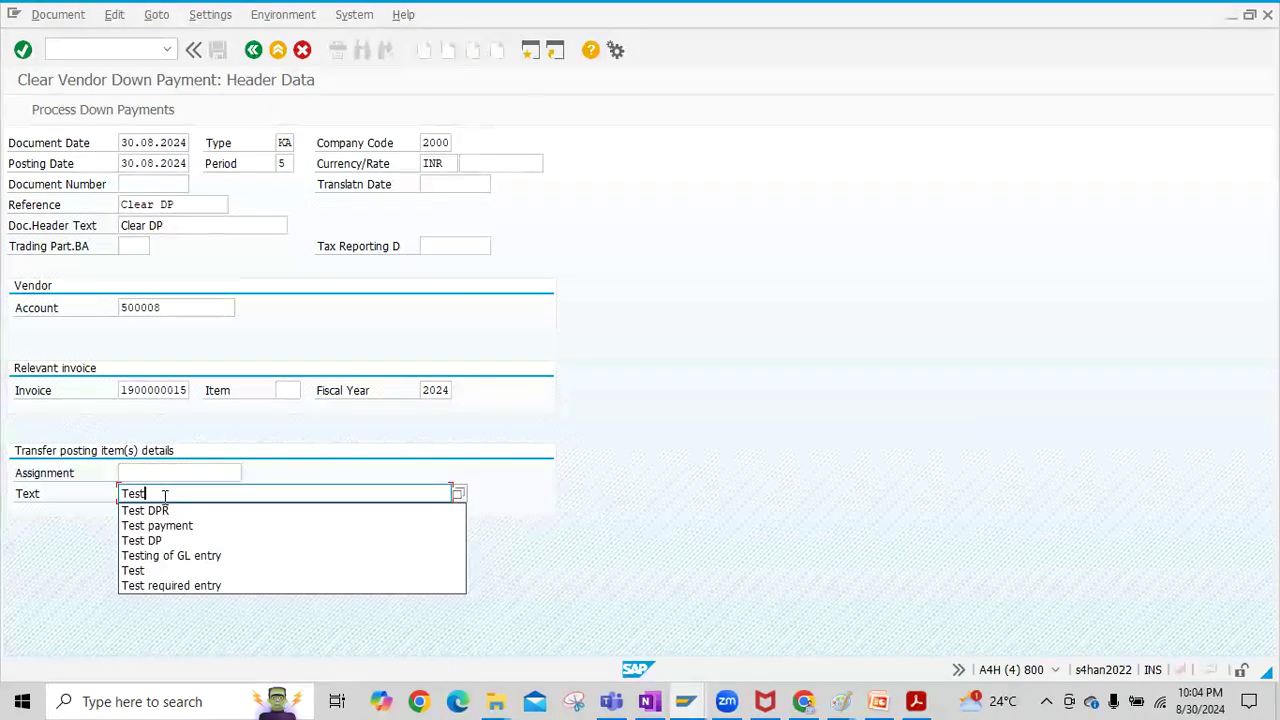
{"action": "type", "text": " DPR"}
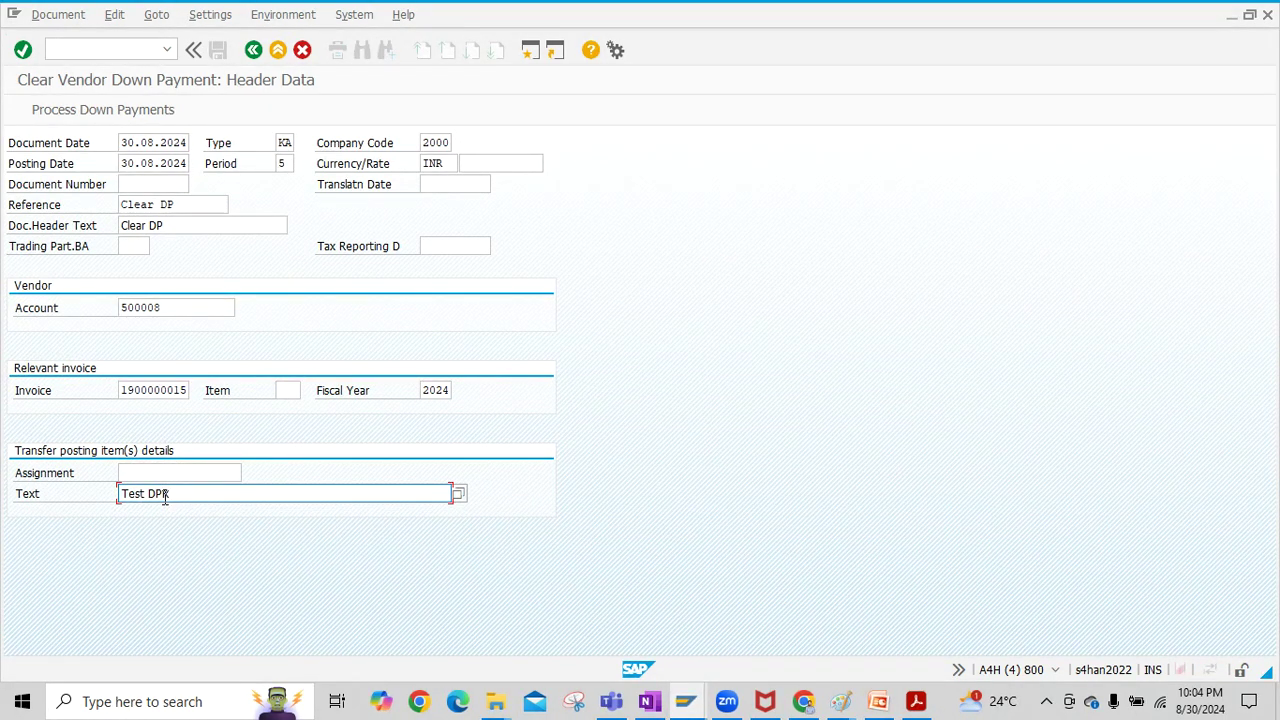
{"action": "key", "text": "BackSpace"}
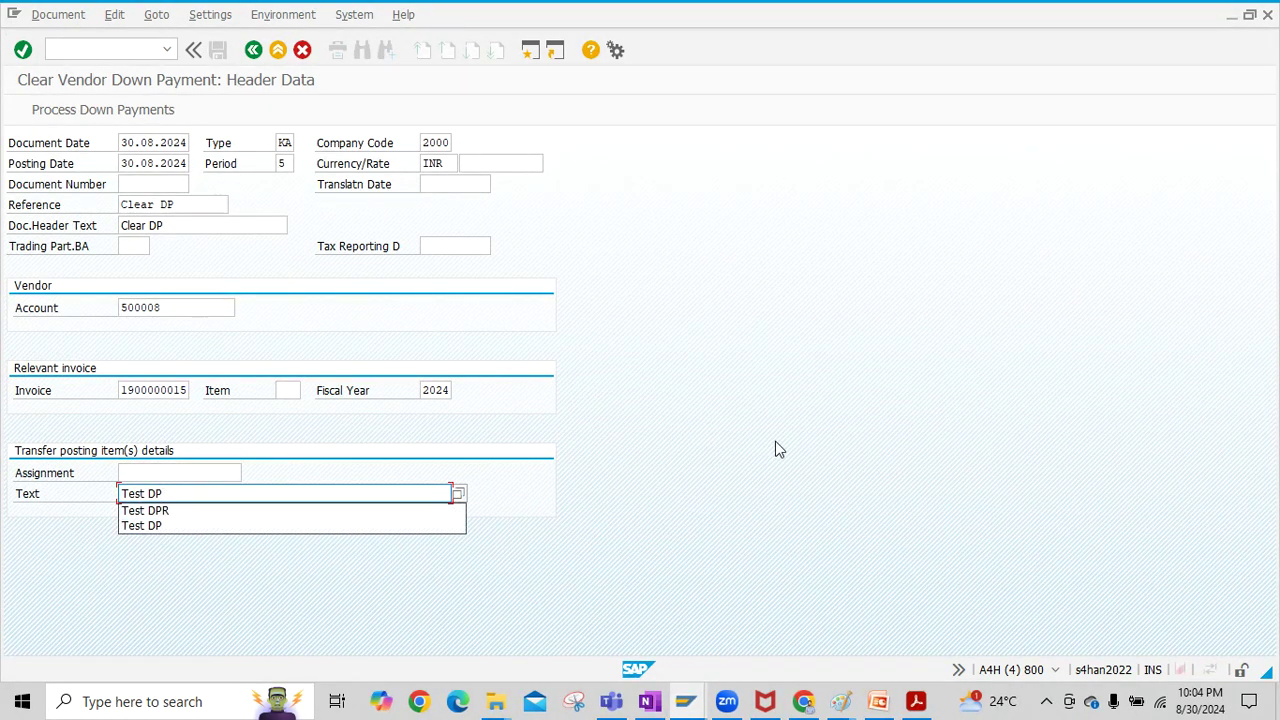
Step: Process the vendor's down payments, choose the 1.000,00 INR down payment for clearing and post the document
{"action": "left_click", "coordinate": [104, 113]}
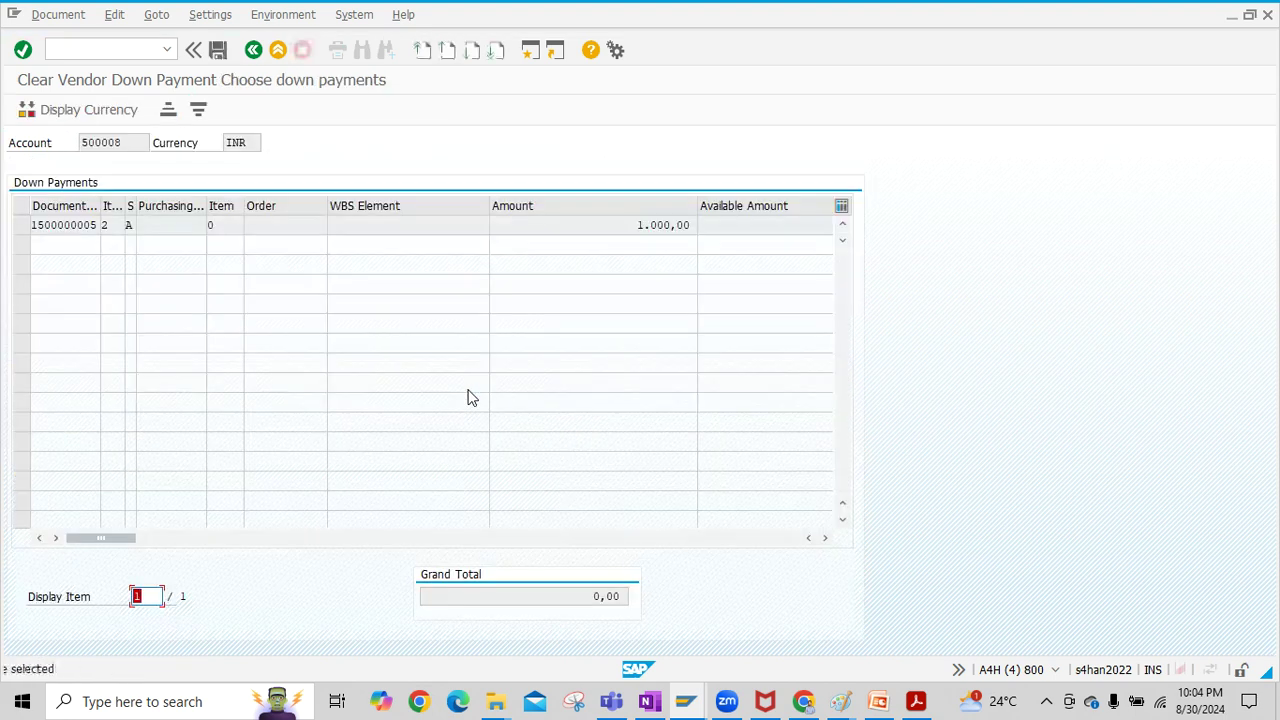
{"action": "left_click", "coordinate": [21, 226]}
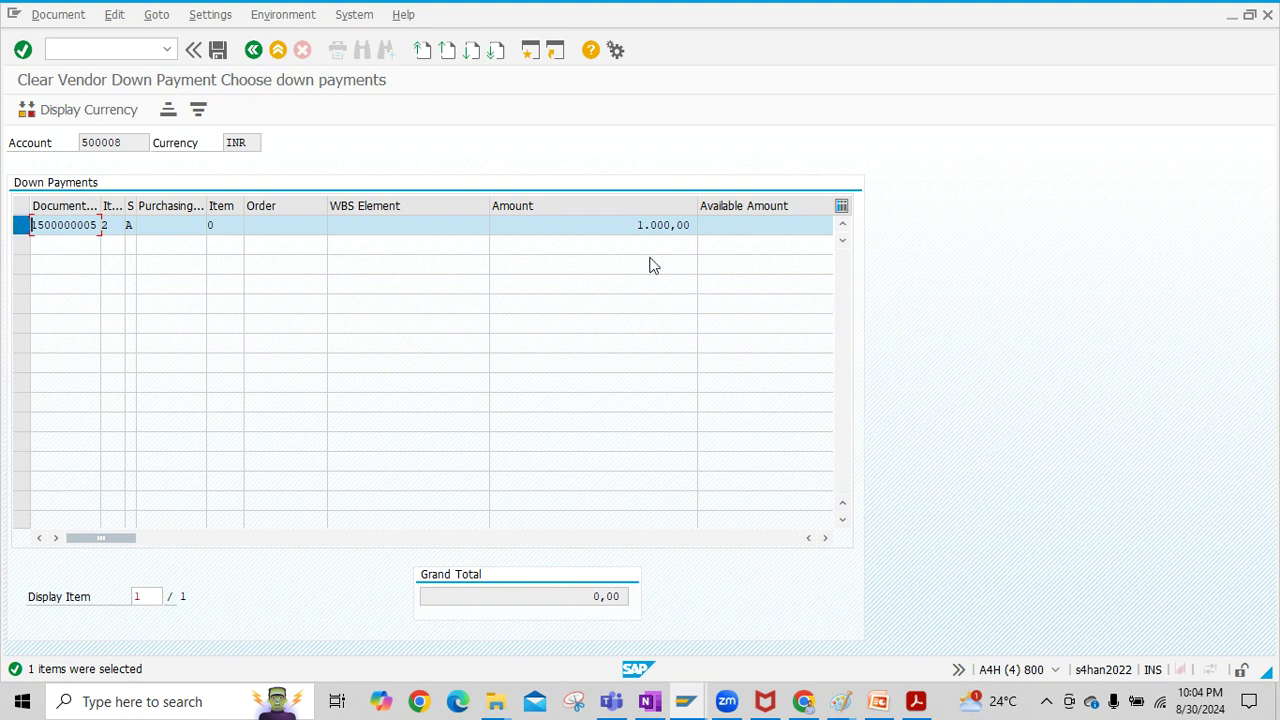
{"action": "left_click", "coordinate": [650, 225]}
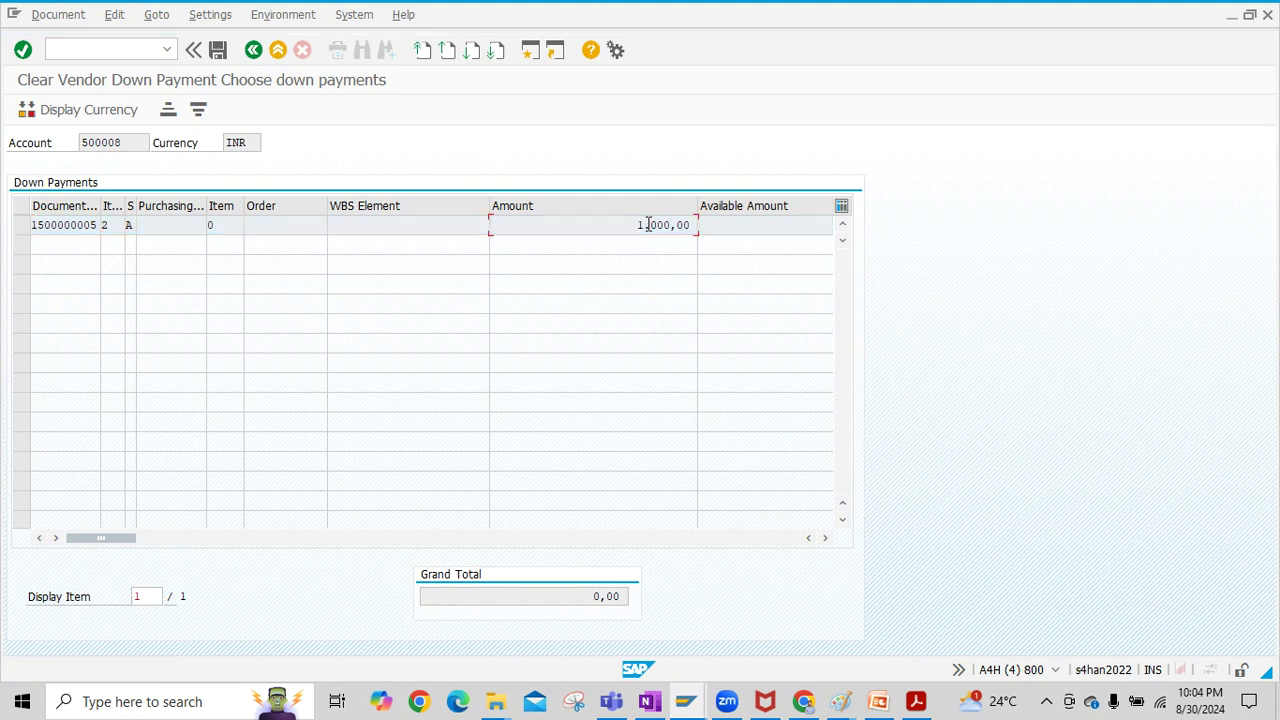
{"action": "left_click_drag", "start_coordinate": [102, 538], "coordinate": [72, 519]}
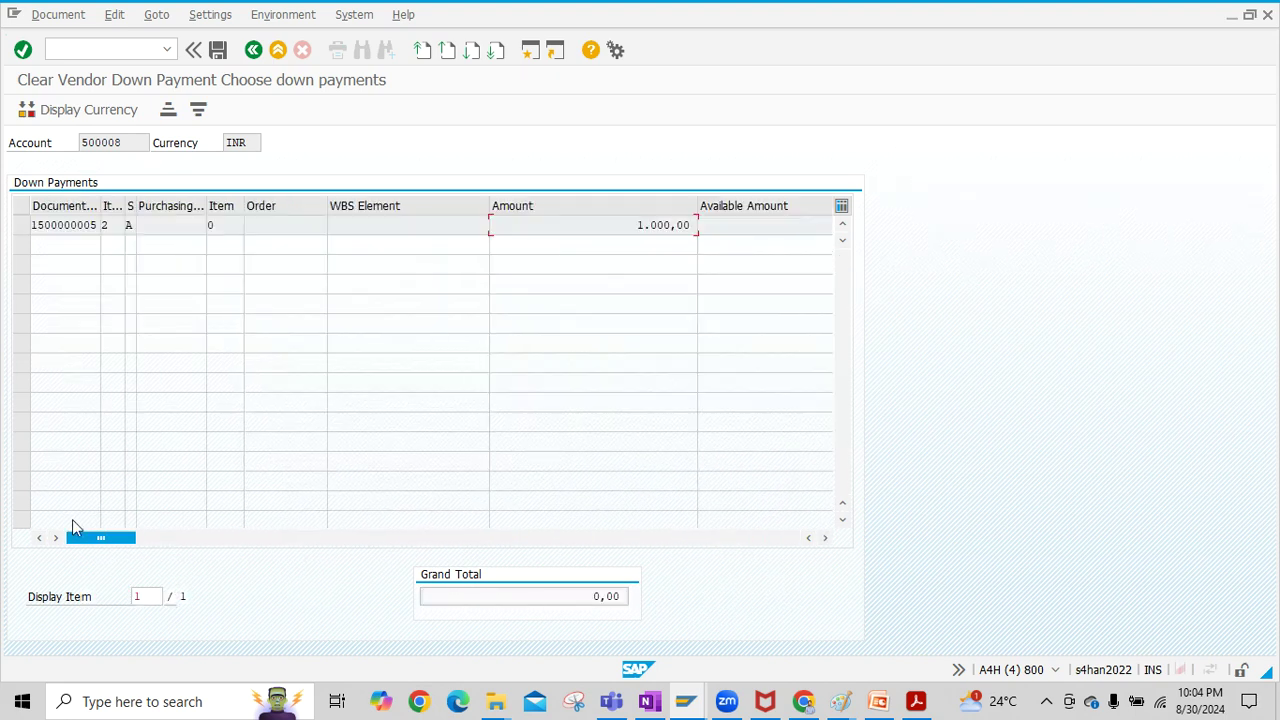
{"action": "double_click", "coordinate": [86, 228]}
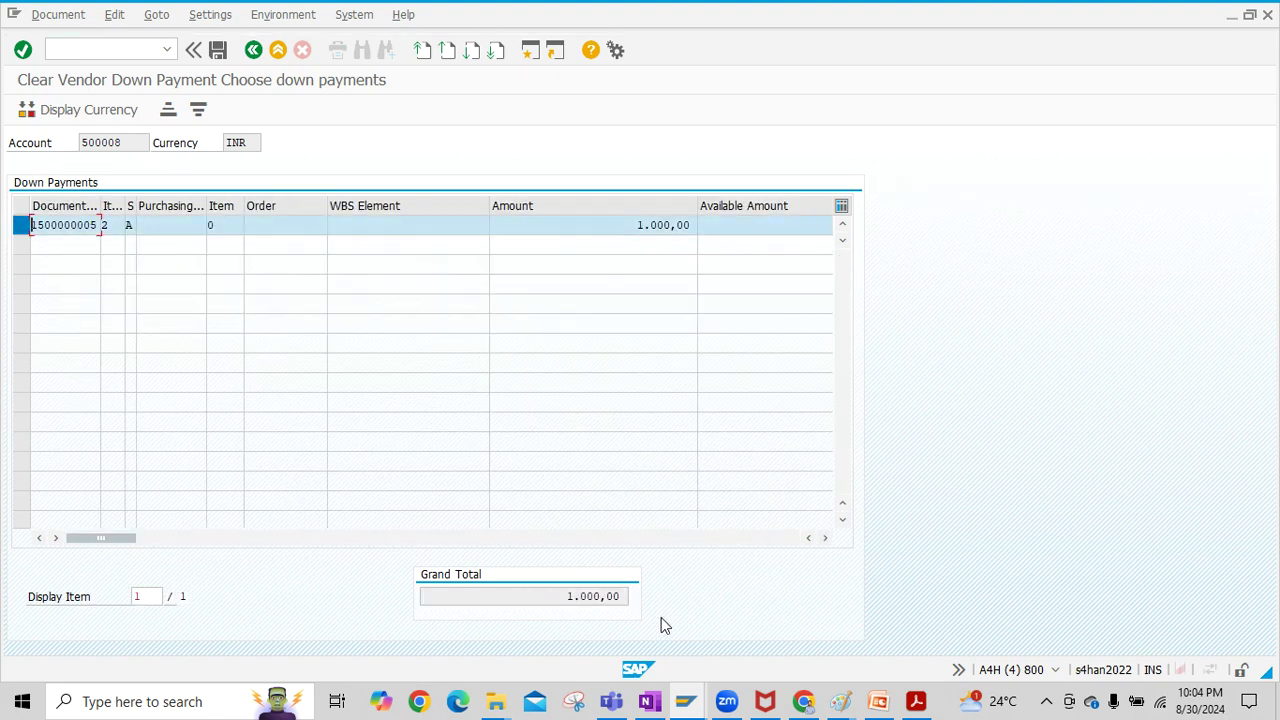
{"action": "left_click", "coordinate": [218, 50]}
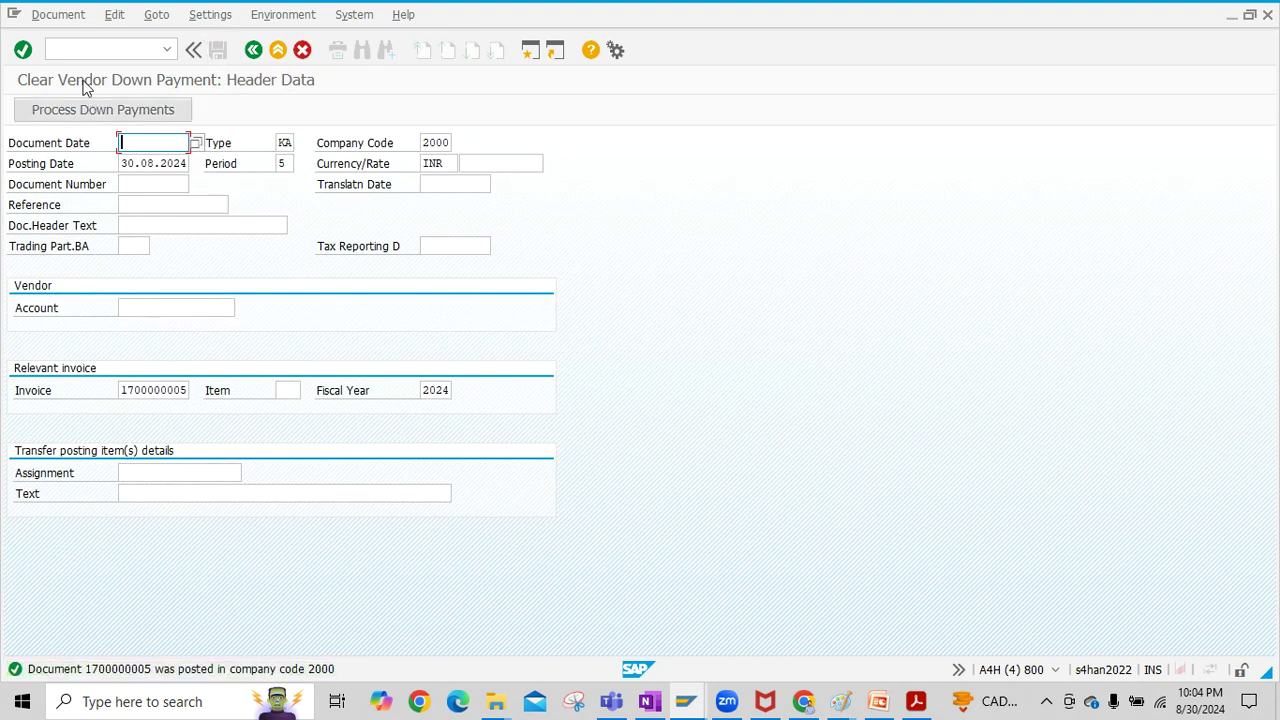
Step: Display the posted clearing document, and refresh the vendor's items in the Vendor Line Item Display session
{"action": "left_click", "coordinate": [58, 14]}
{"action": "left_click", "coordinate": [60, 82]}
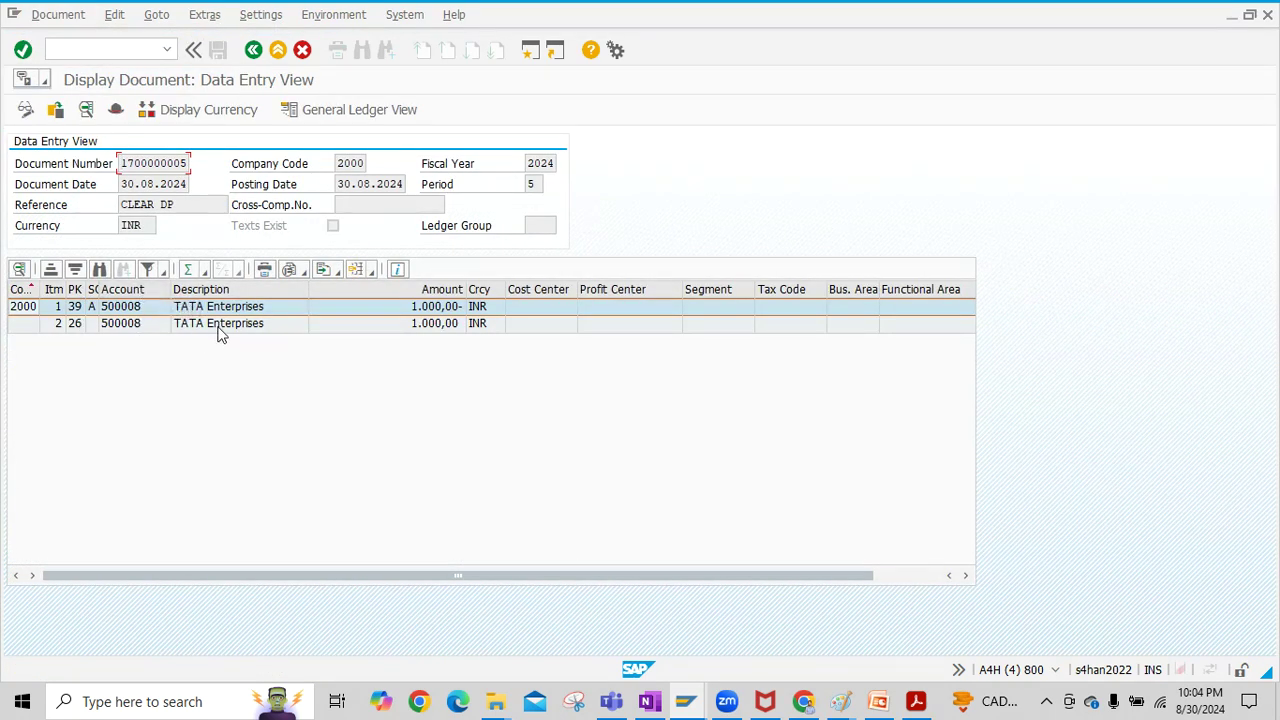
{"action": "mouse_move", "coordinate": [685, 701]}
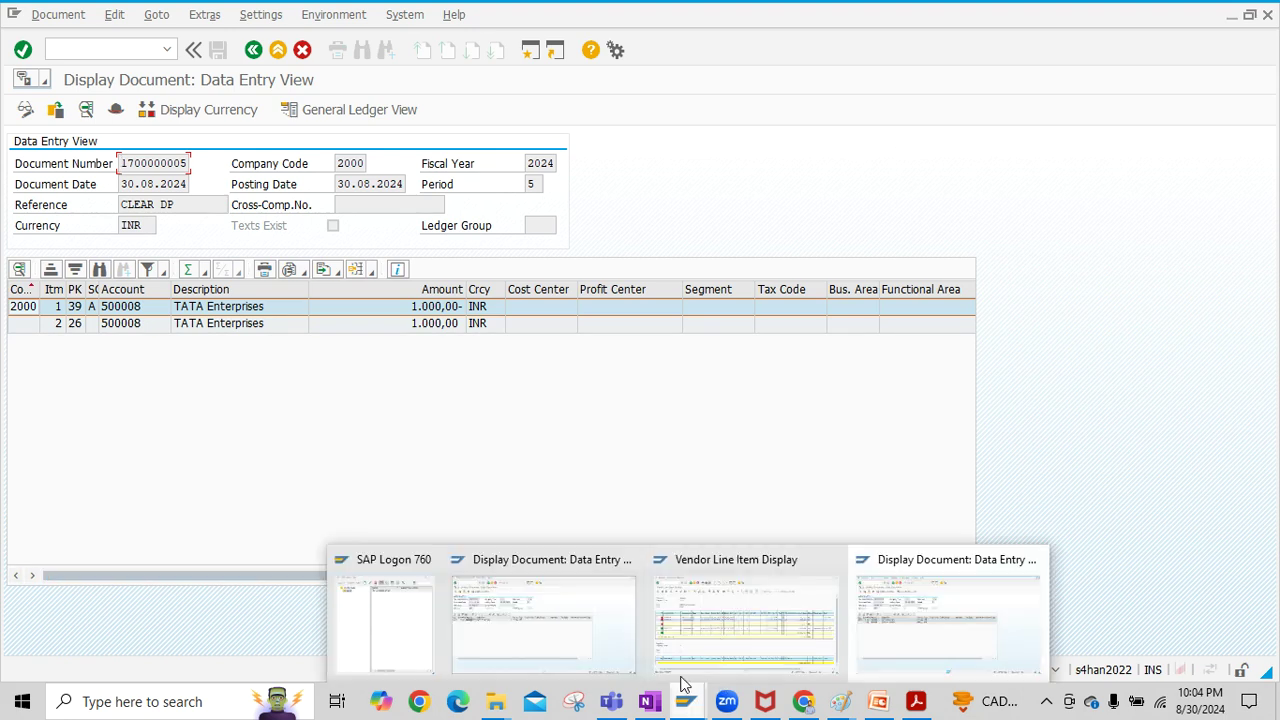
{"action": "left_click", "coordinate": [746, 612]}
{"action": "left_click", "coordinate": [40, 14]}
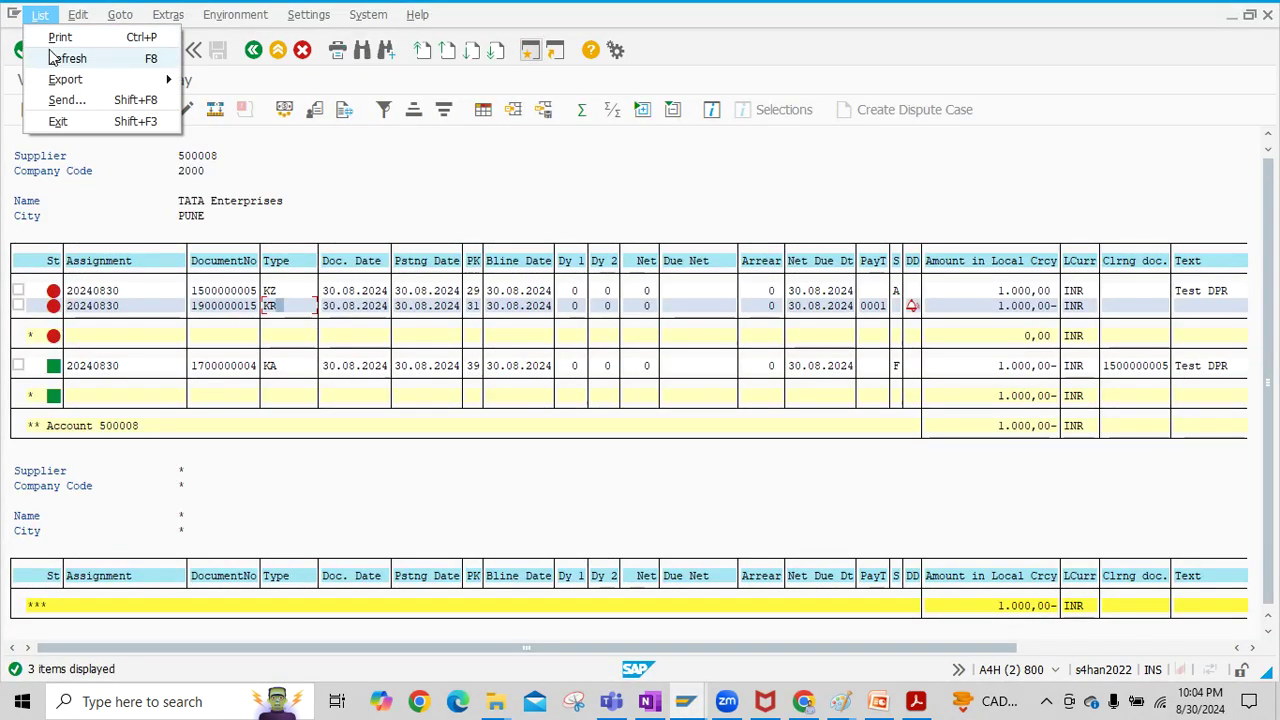
{"action": "left_click", "coordinate": [62, 58]}
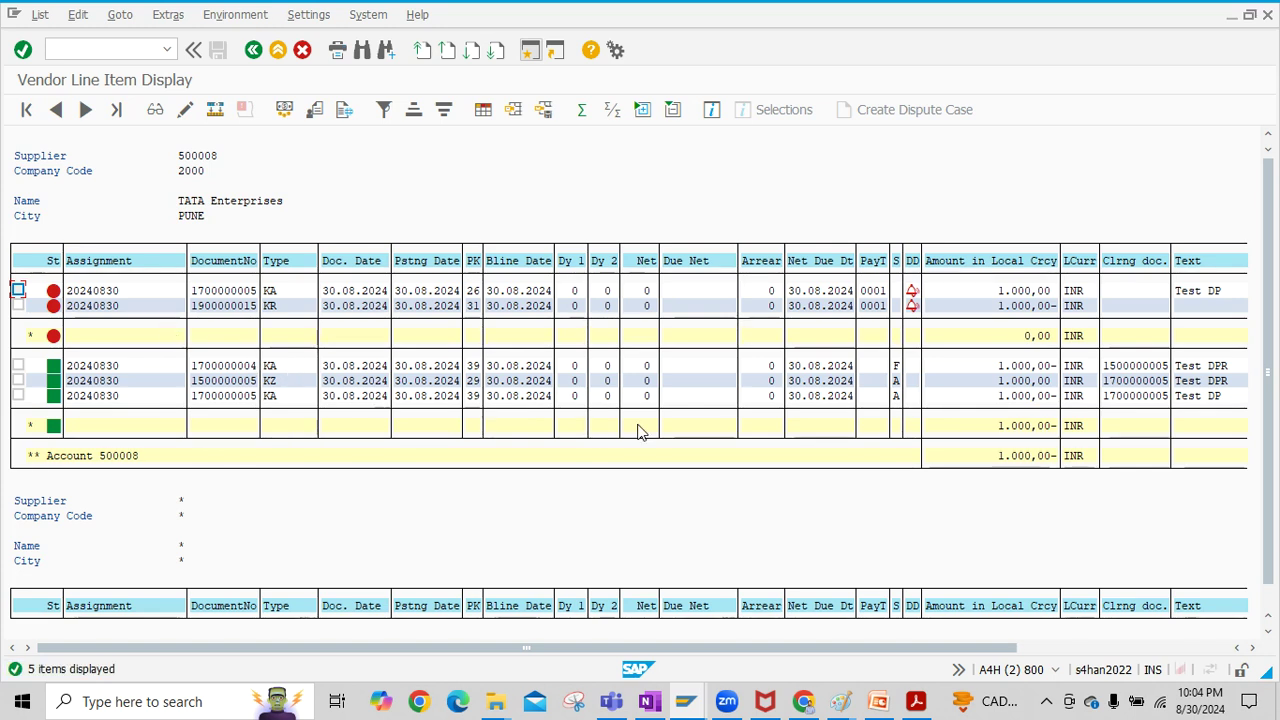
Step: Check the vendor's two open items, switch to the other document session, start Clear Vendor and enter the TATA Enterprises account
{"action": "left_click", "coordinate": [289, 306]}
{"action": "left_click", "coordinate": [293, 292]}
{"action": "mouse_move", "coordinate": [700, 707]}
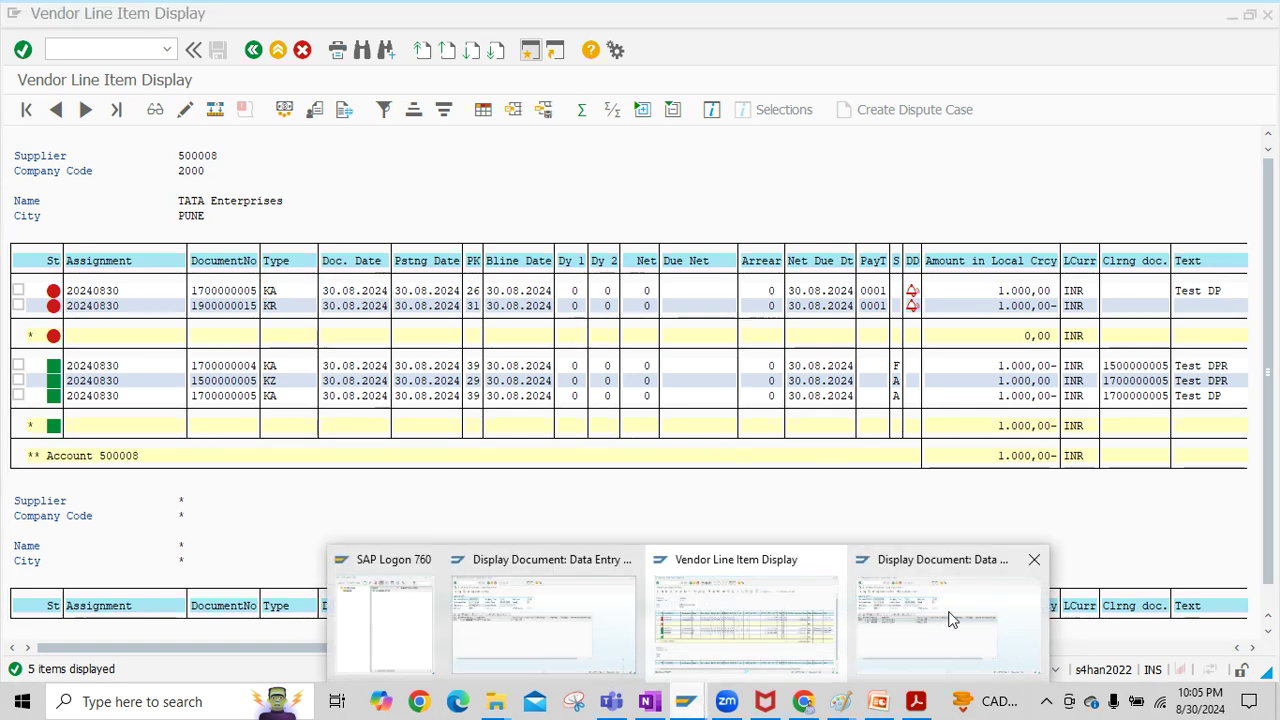
{"action": "left_click", "coordinate": [946, 617]}
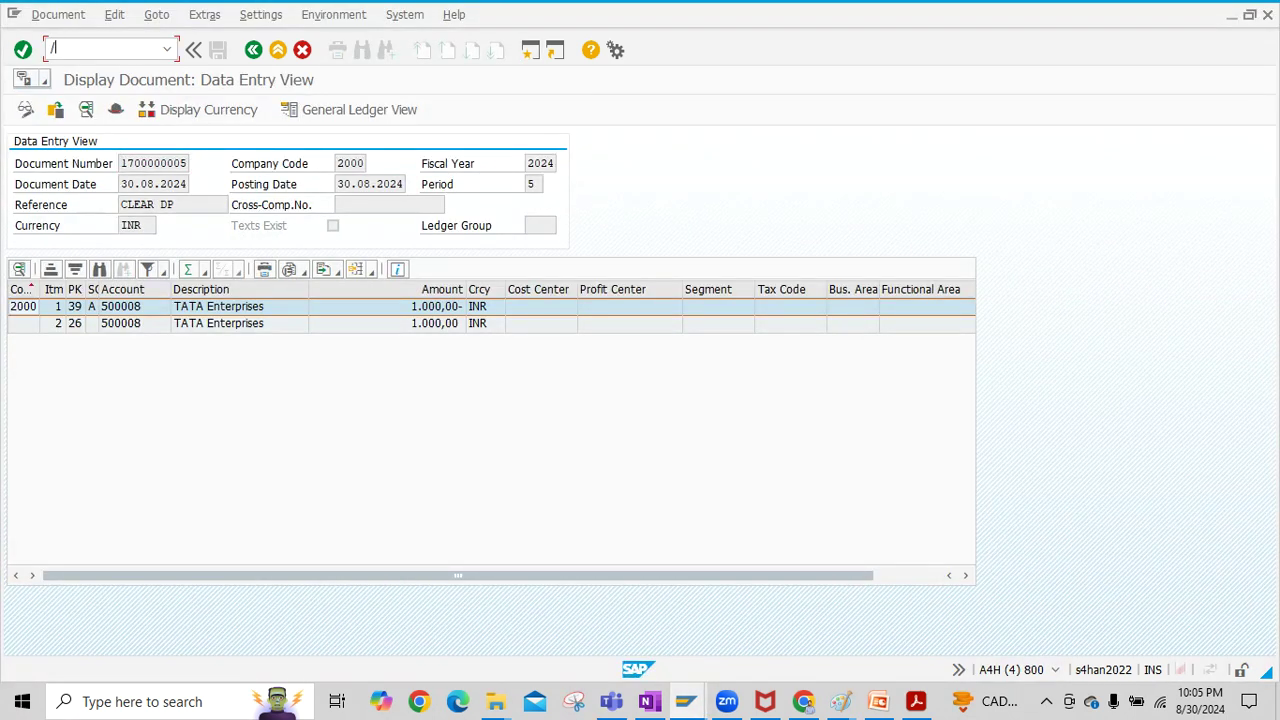
{"action": "key", "text": "Return"}
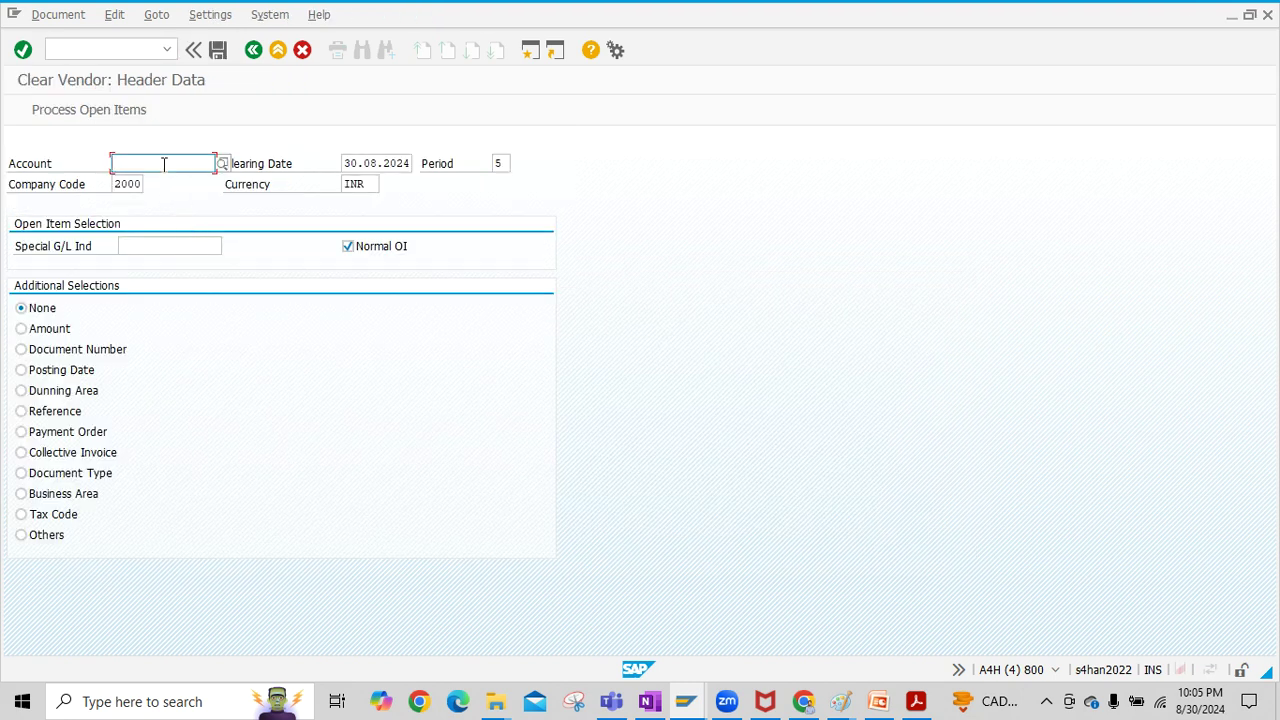
{"action": "type", "text": "5000"}
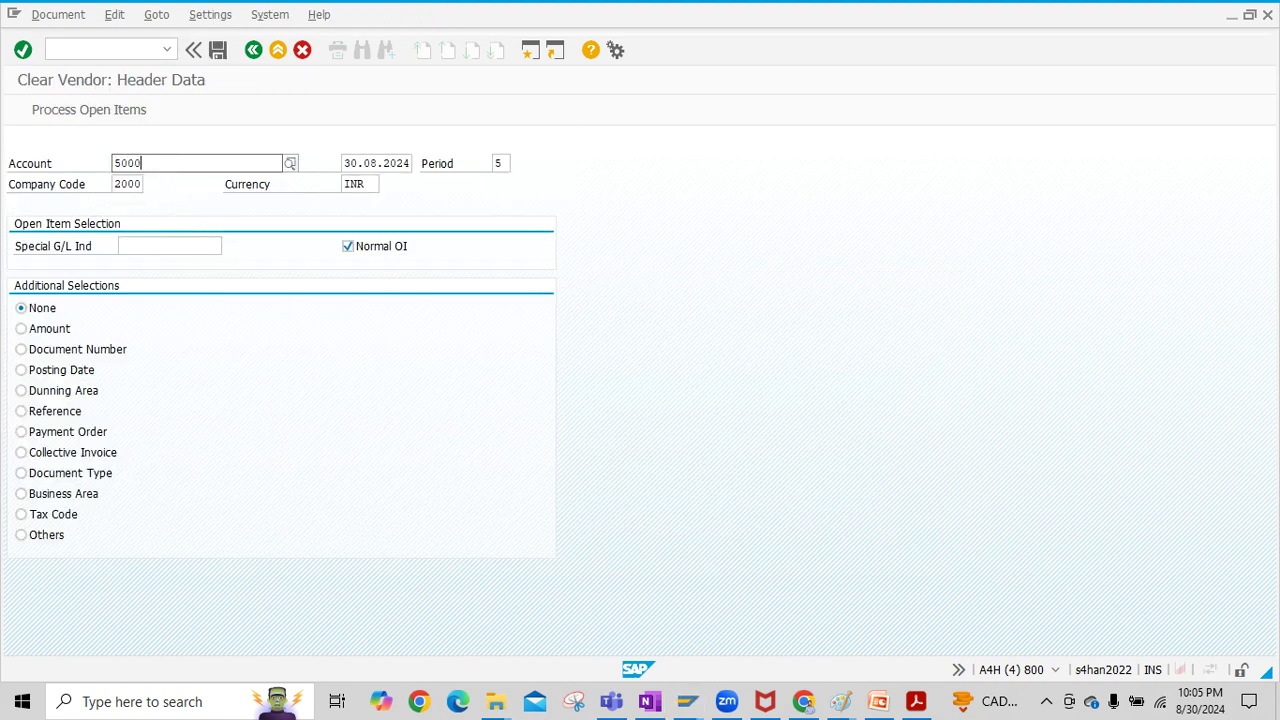
{"action": "left_click", "coordinate": [165, 322]}
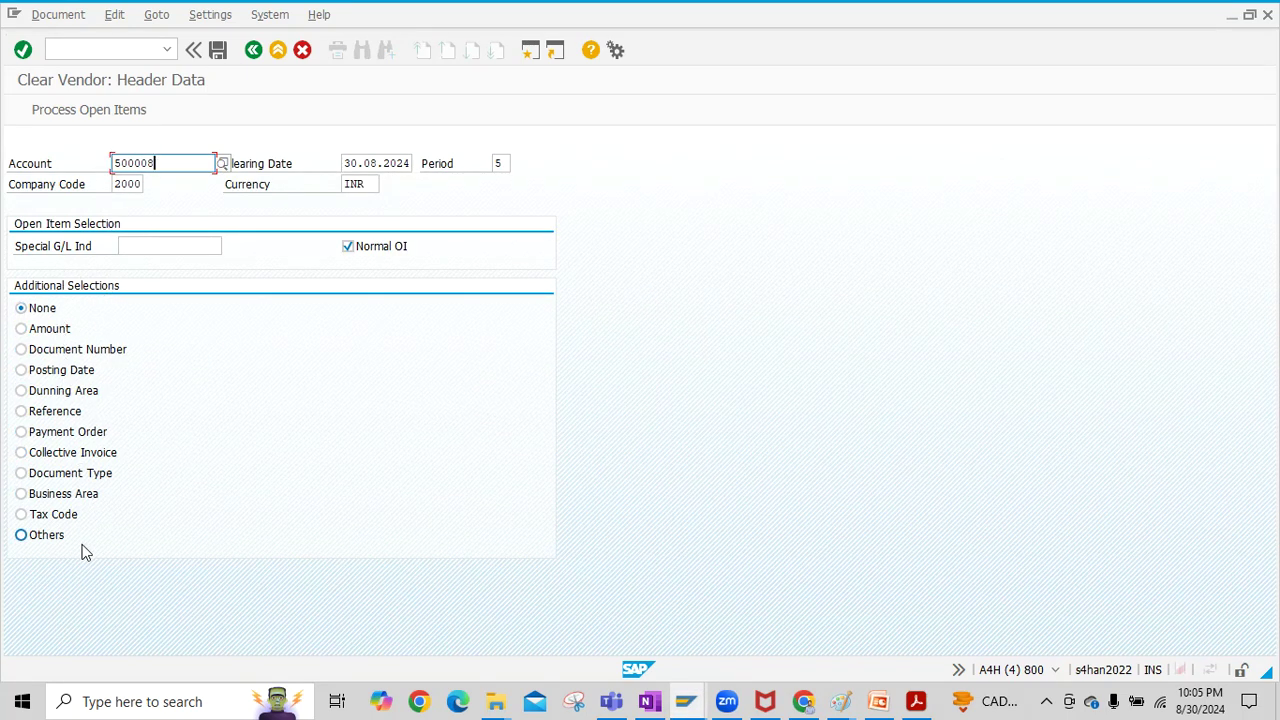
Step: Process the vendor's open items, simulate the clearing of the 1.000,00 INR invoice against the down payment and post it
{"action": "left_click", "coordinate": [80, 111]}
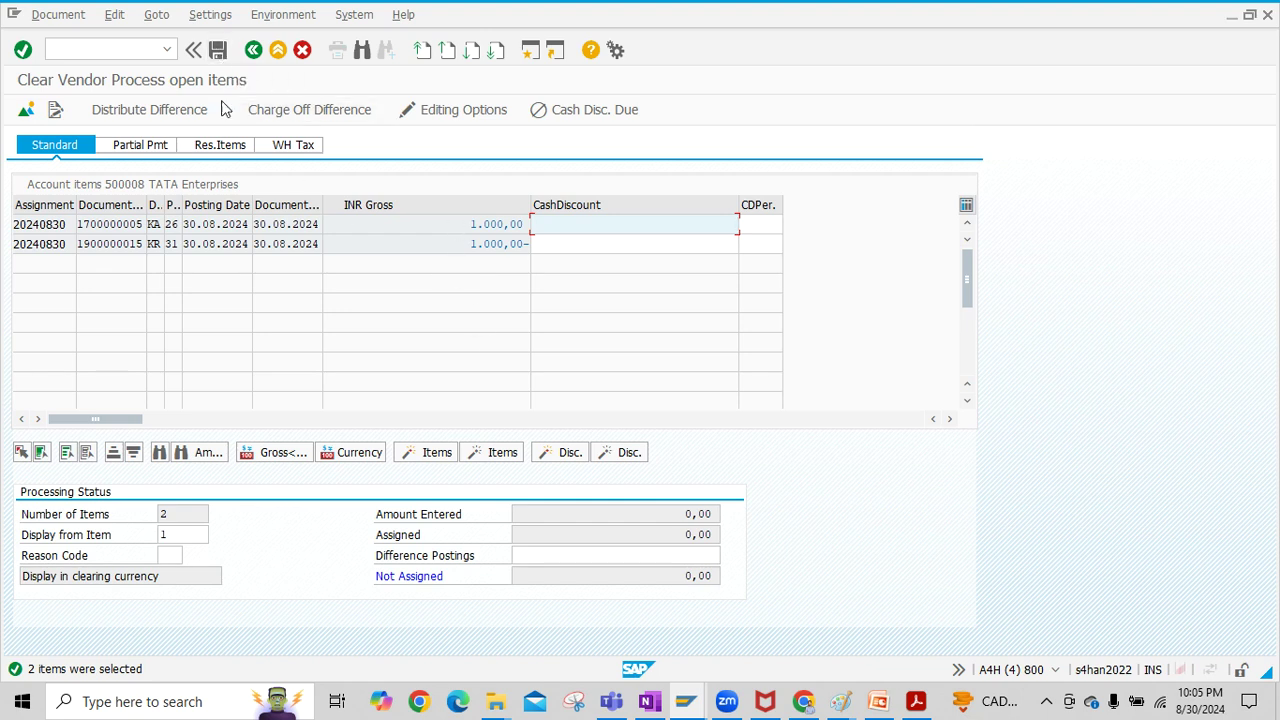
{"action": "left_click", "coordinate": [27, 110]}
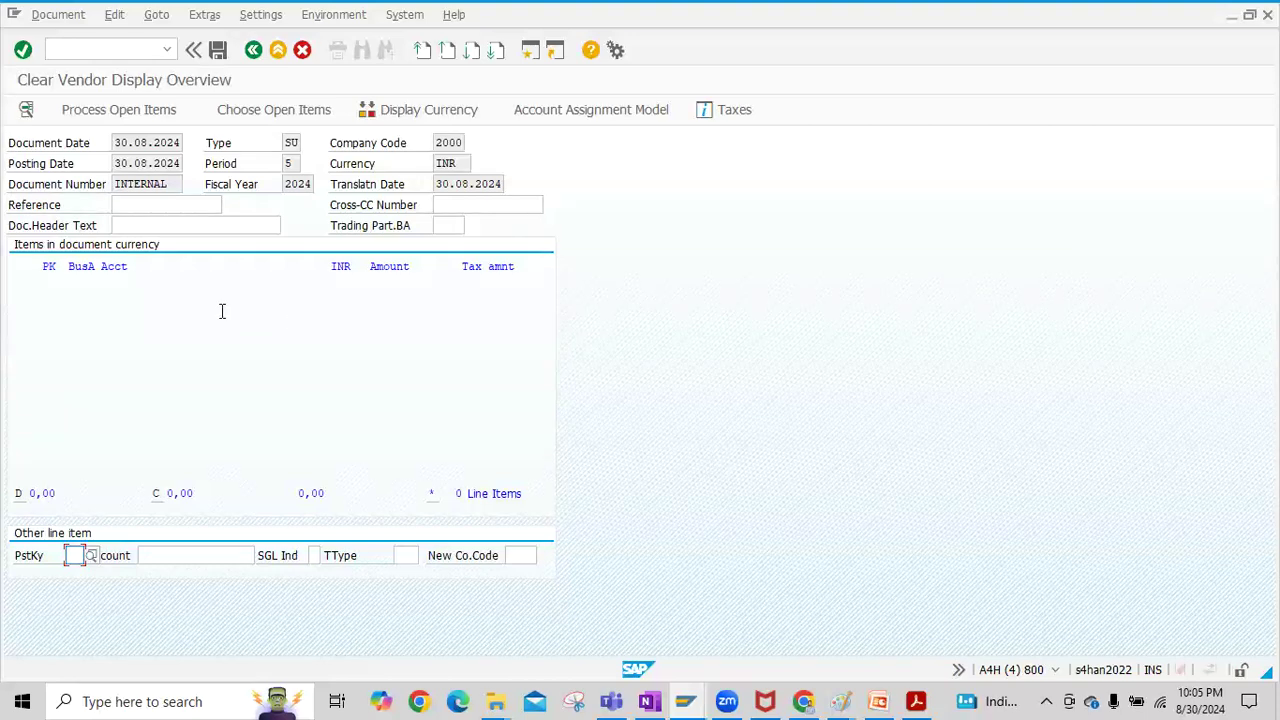
{"action": "left_click", "coordinate": [56, 17]}
{"action": "left_click", "coordinate": [70, 98]}
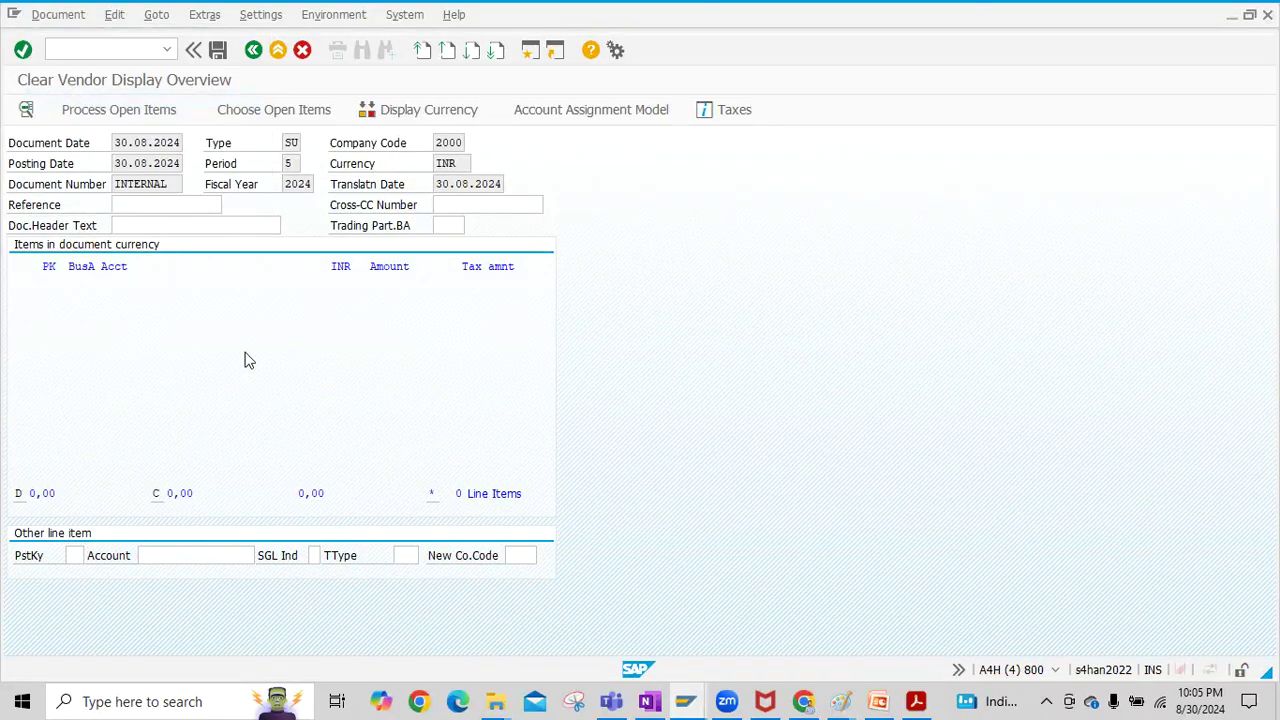
{"action": "left_click", "coordinate": [216, 50]}
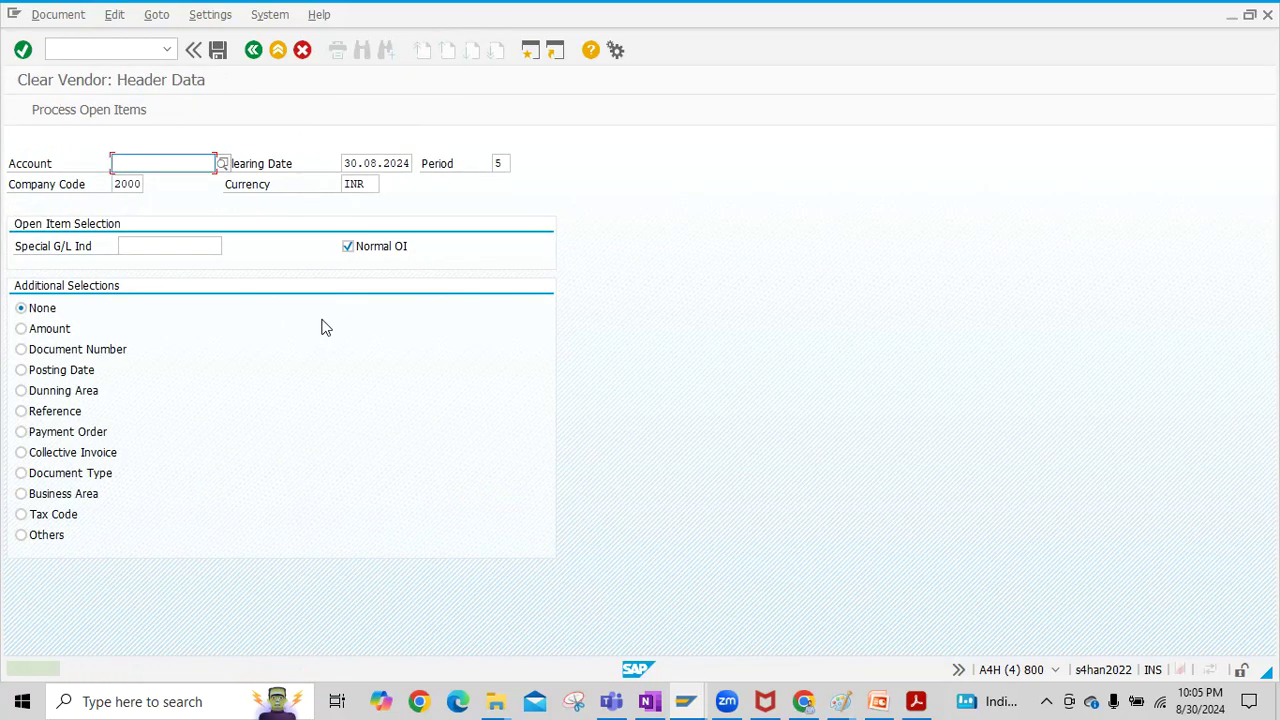
Step: Display the posted vendor clearing document, then refresh the items in the Vendor Line Item Display session
{"action": "left_click", "coordinate": [88, 16]}
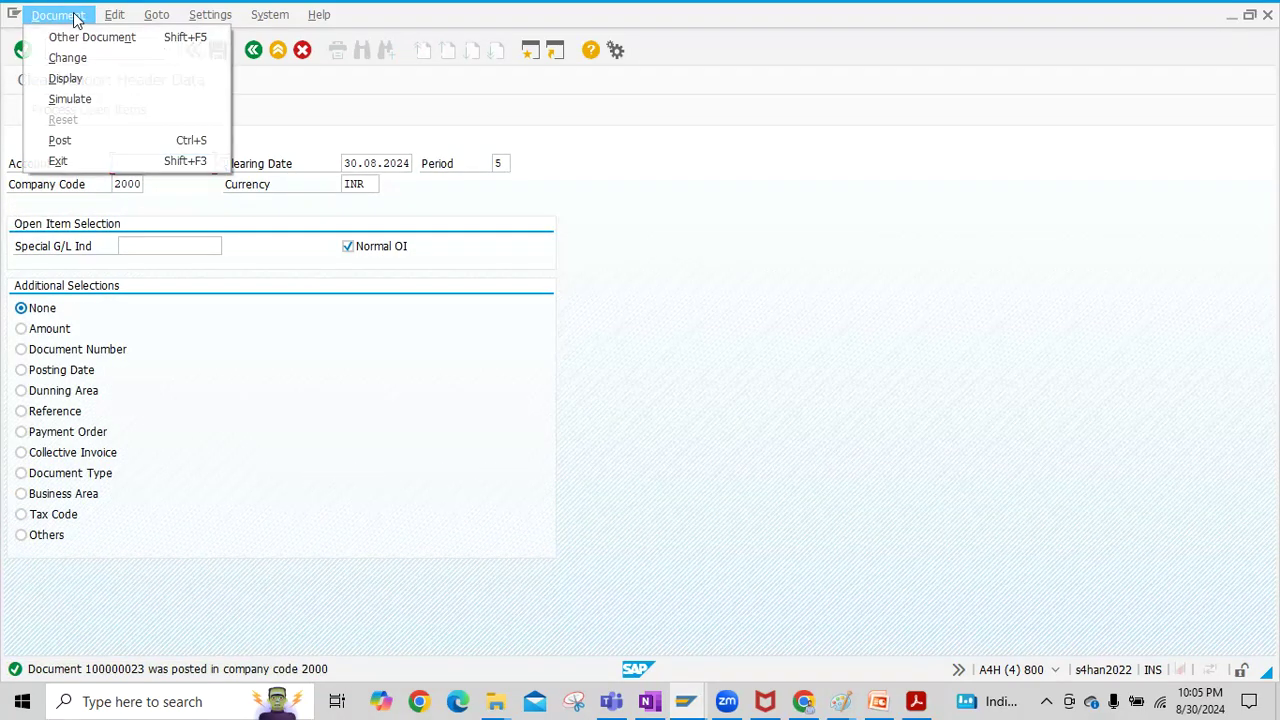
{"action": "left_click", "coordinate": [85, 80]}
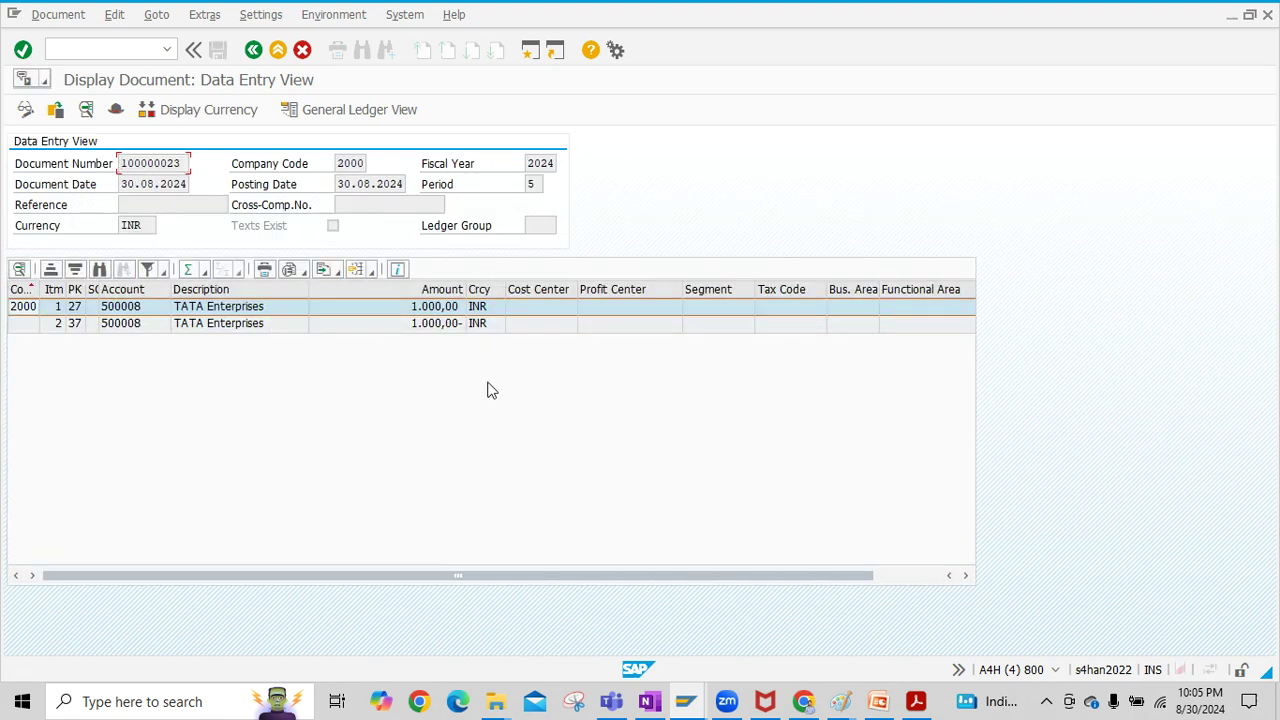
{"action": "mouse_move", "coordinate": [686, 701]}
{"action": "left_click", "coordinate": [714, 610]}
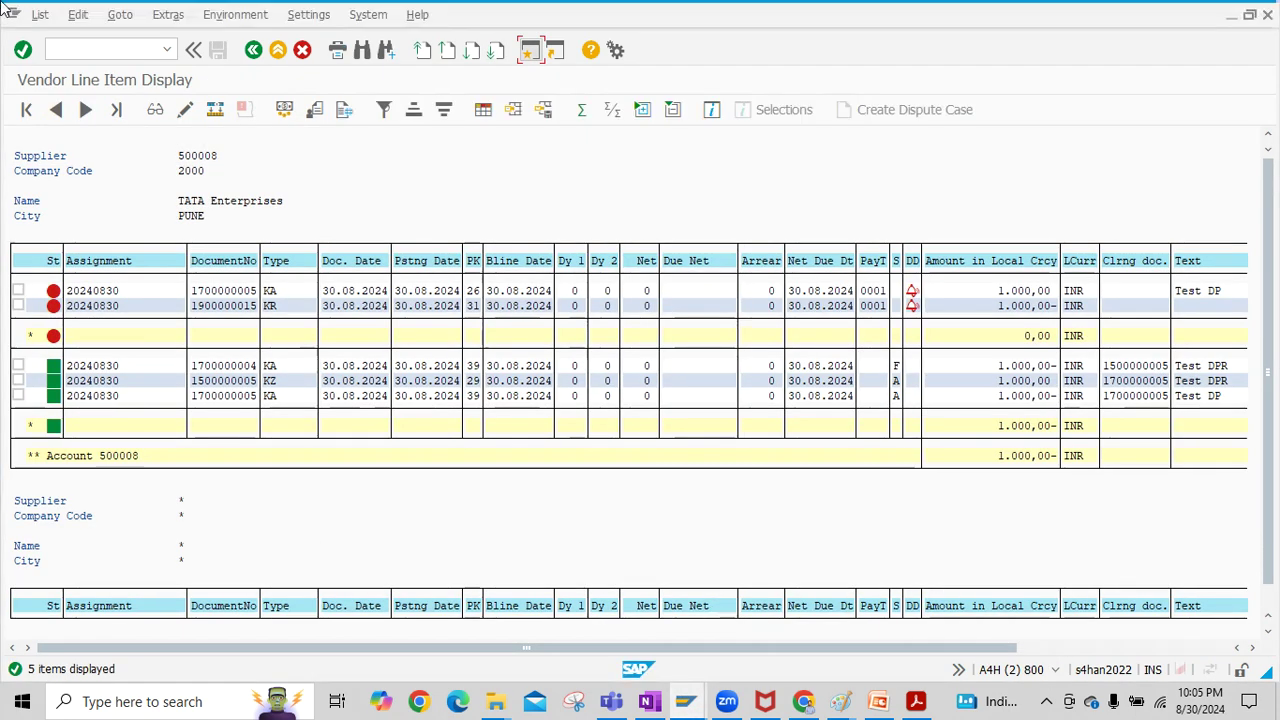
{"action": "left_click", "coordinate": [40, 15]}
{"action": "left_click", "coordinate": [62, 60]}
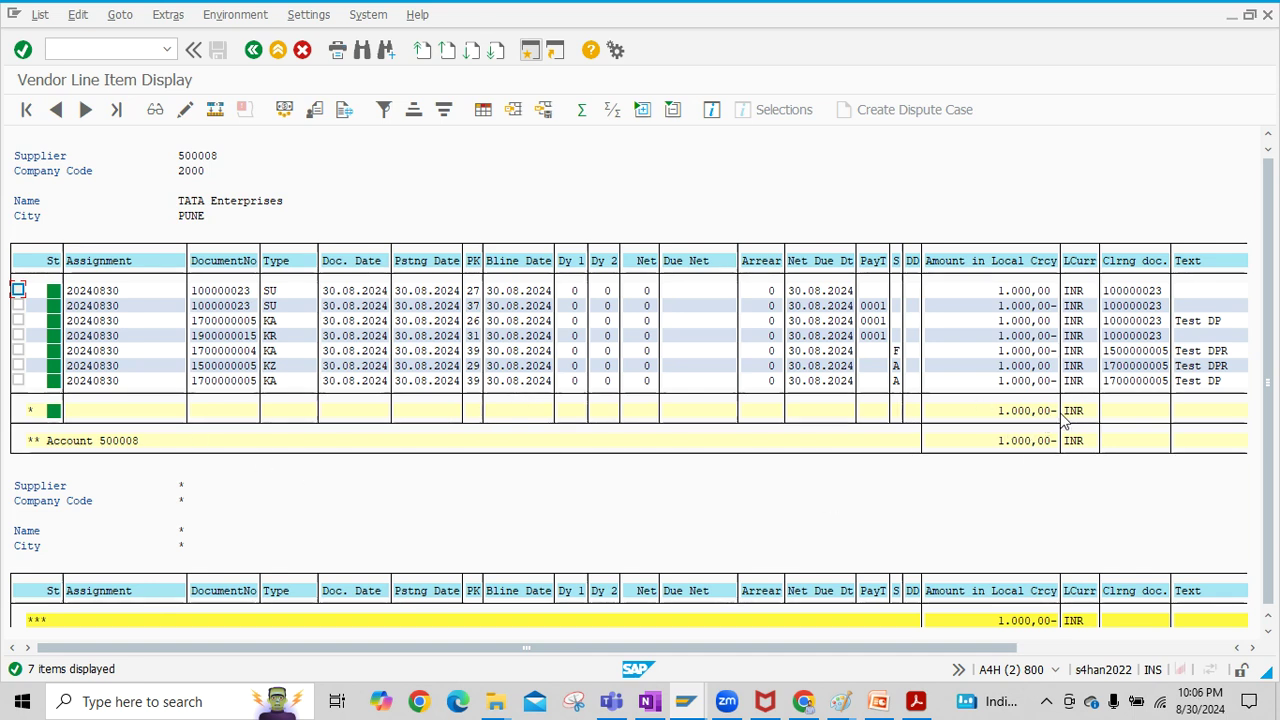
Step: Return to the line item selection, exclude noted items and run the vendor list again for all items
{"action": "left_click", "coordinate": [254, 50]}
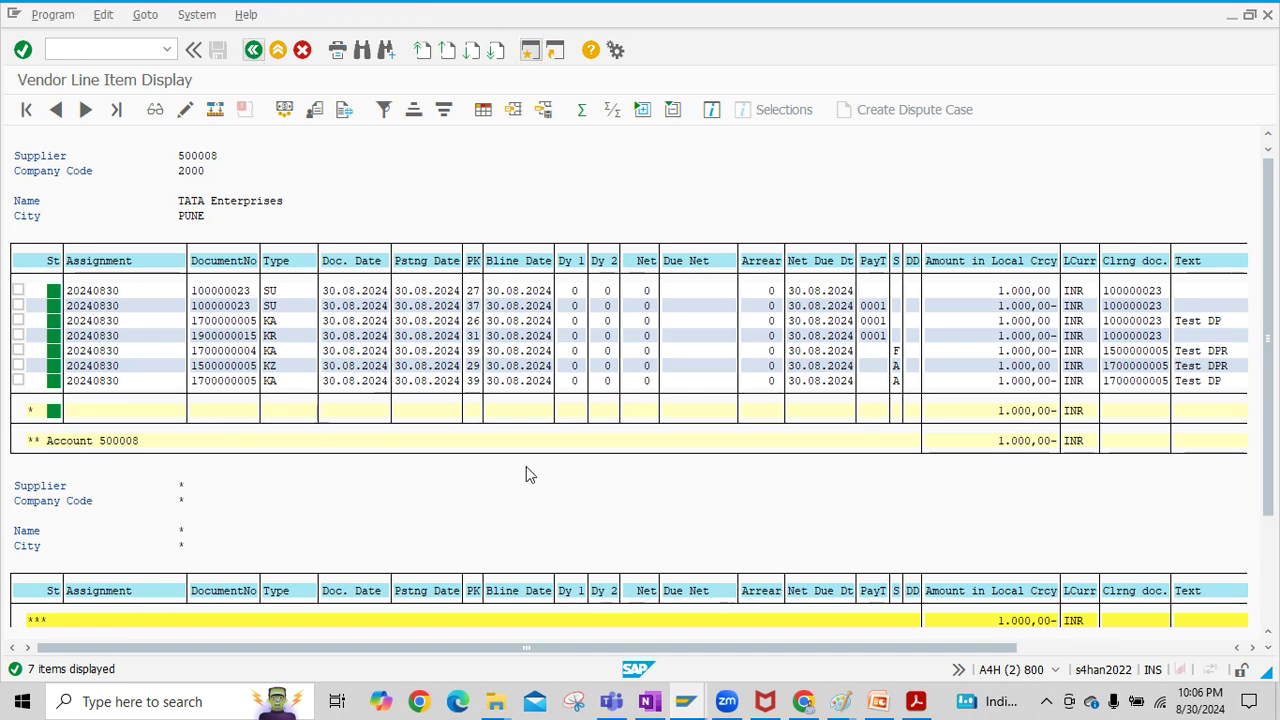
{"action": "scroll", "coordinate": [118, 560], "scroll_direction": "down", "scroll_amount": 3}
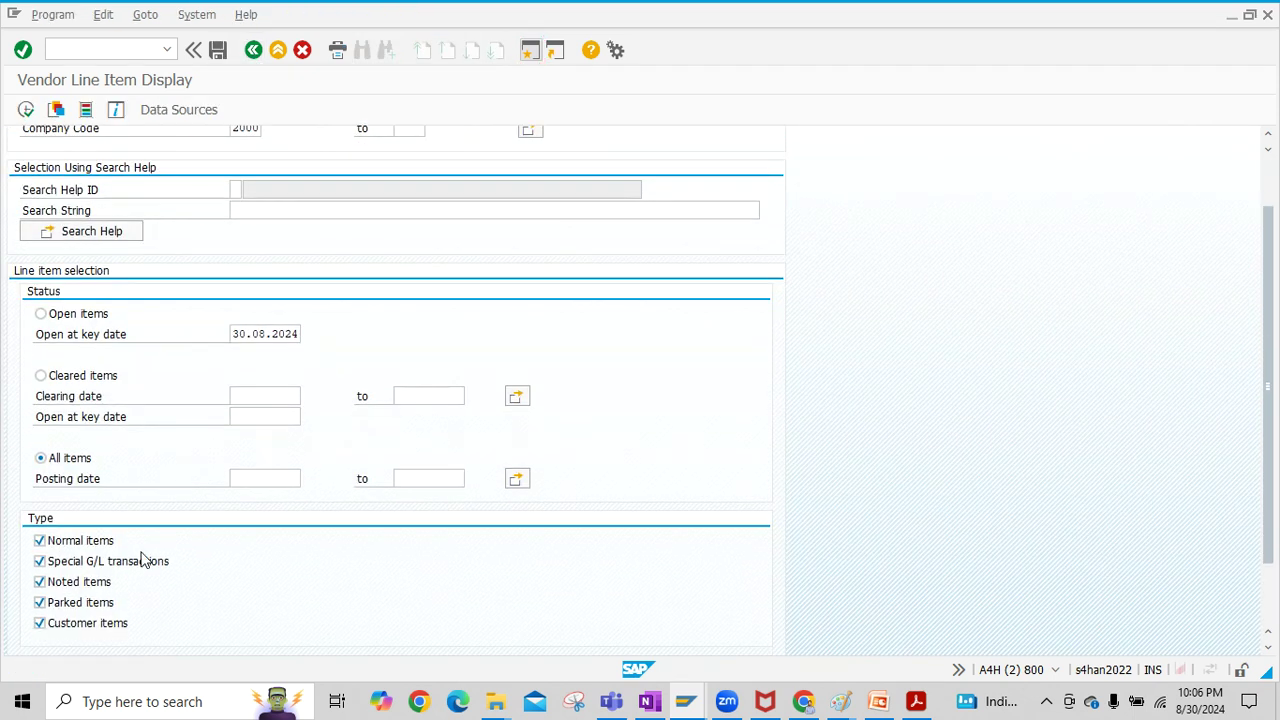
{"action": "left_click", "coordinate": [97, 558]}
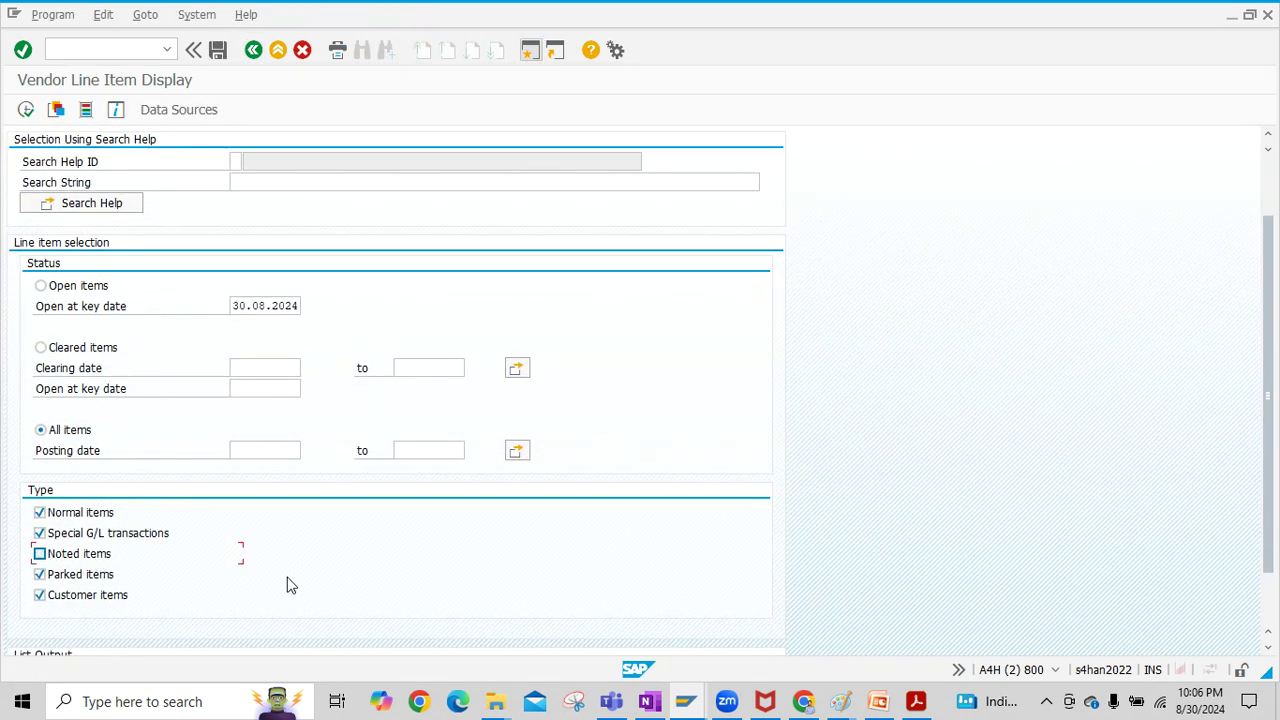
{"action": "scroll", "coordinate": [290, 581], "scroll_direction": "up", "scroll_amount": 2}
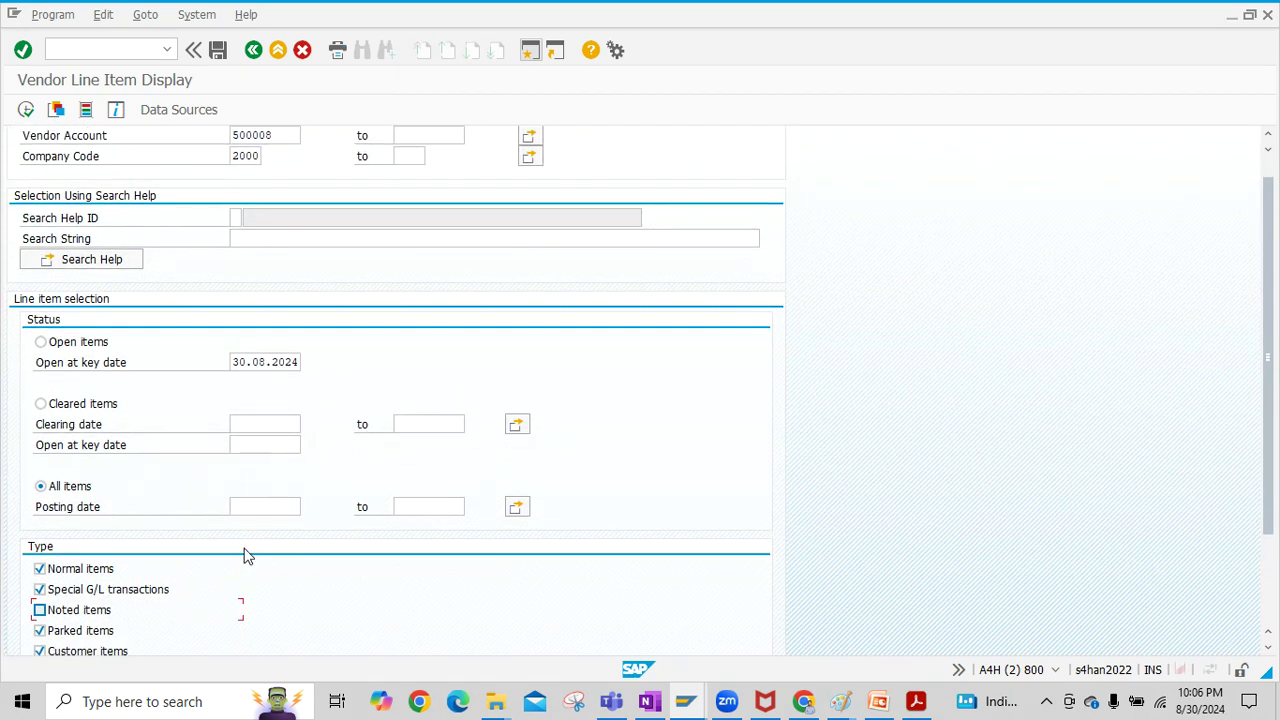
{"action": "scroll", "coordinate": [183, 603], "scroll_direction": "up", "scroll_amount": 1}
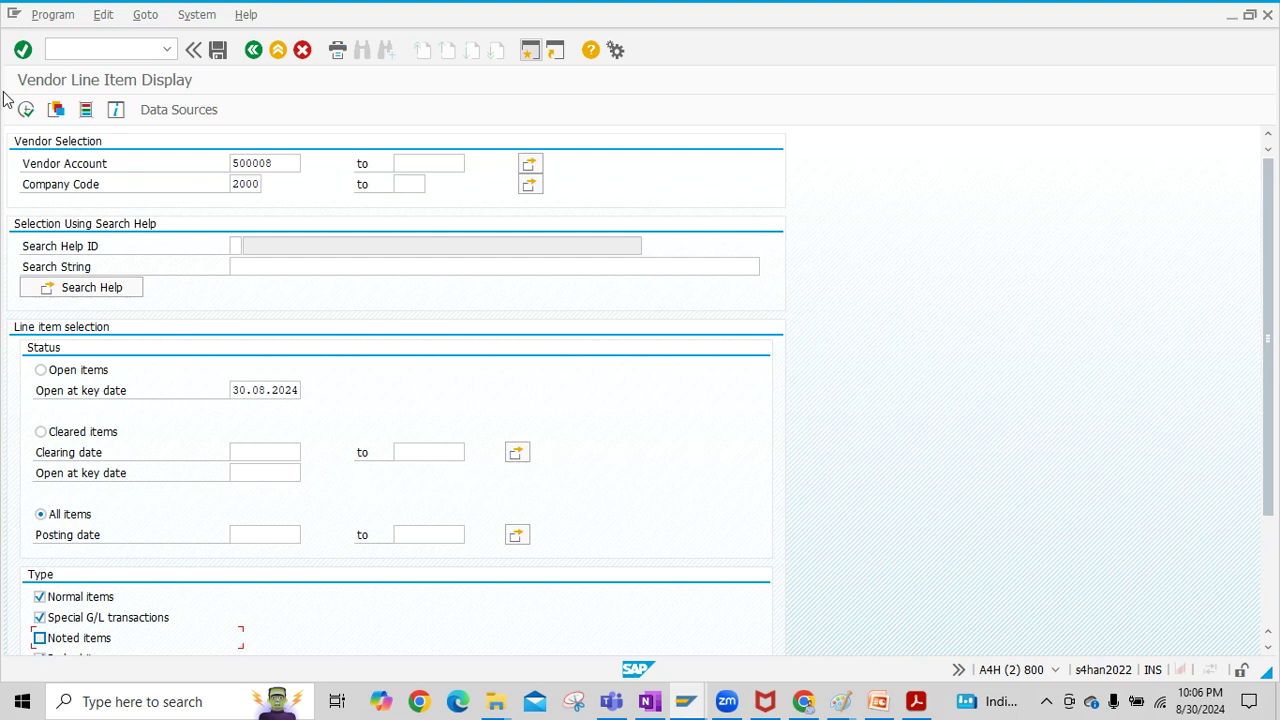
{"action": "left_click", "coordinate": [26, 109]}
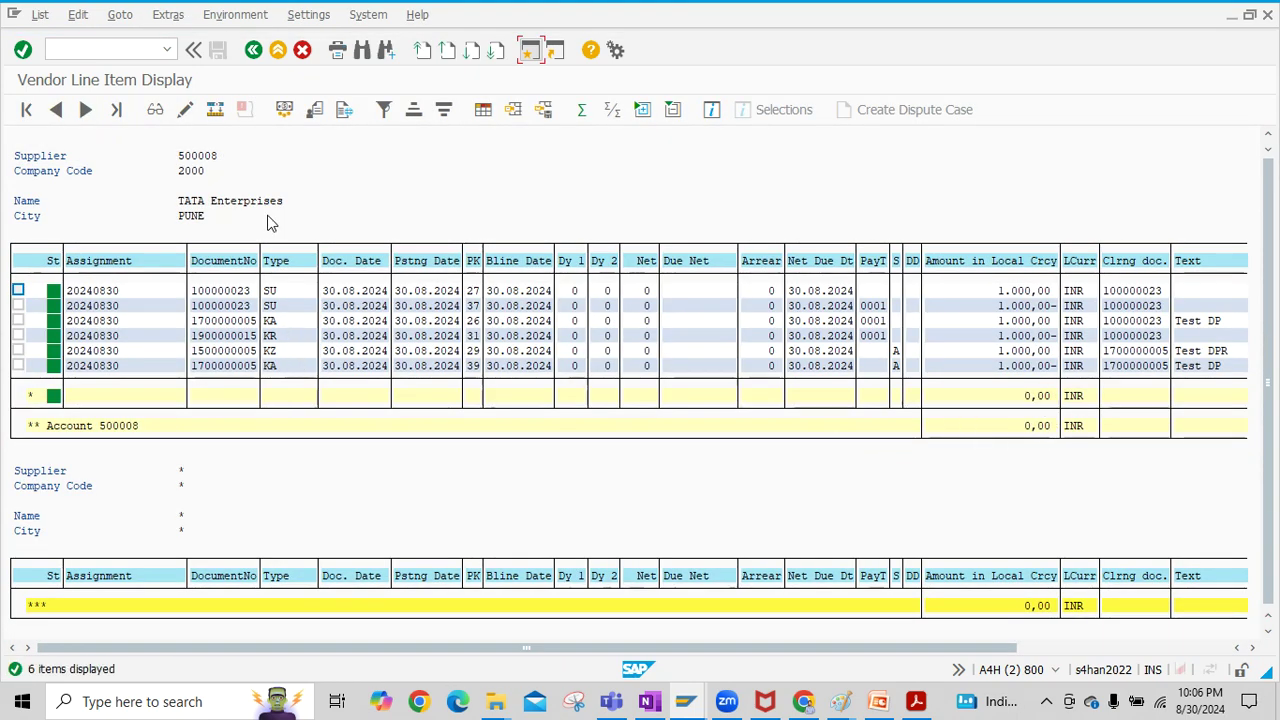
Step: Exclude normal items from the selection, rerun the list for special G/L transactions and check the special G/L indicator of the items
{"action": "key", "text": "F3"}
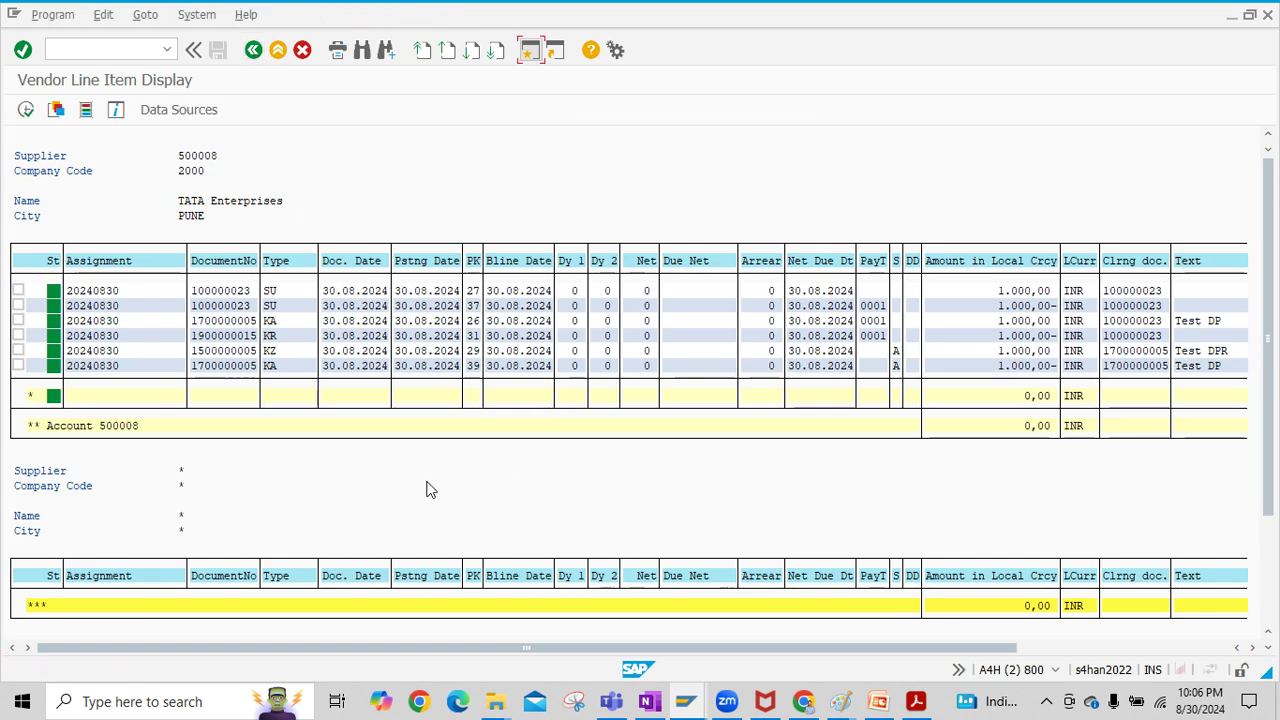
{"action": "scroll", "coordinate": [114, 531], "scroll_direction": "down", "scroll_amount": 3}
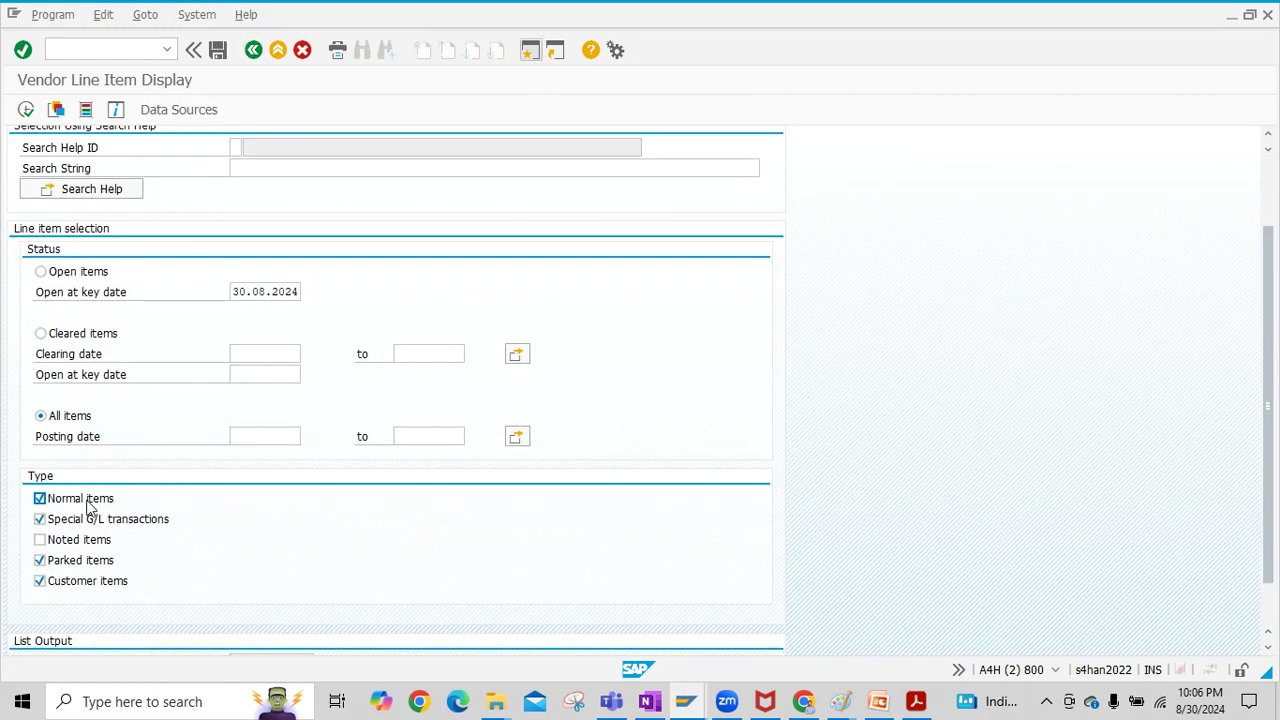
{"action": "left_click", "coordinate": [58, 564]}
{"action": "left_click", "coordinate": [48, 581]}
{"action": "left_click", "coordinate": [26, 109]}
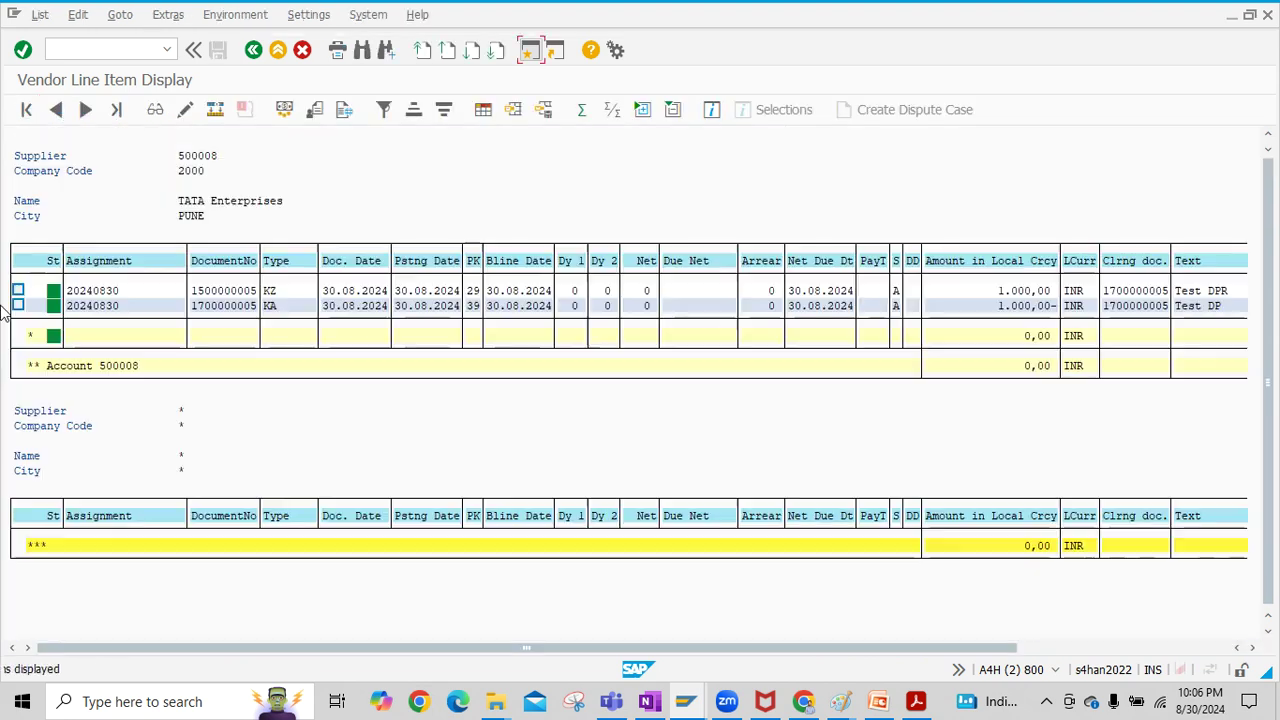
{"action": "left_click", "coordinate": [896, 298]}
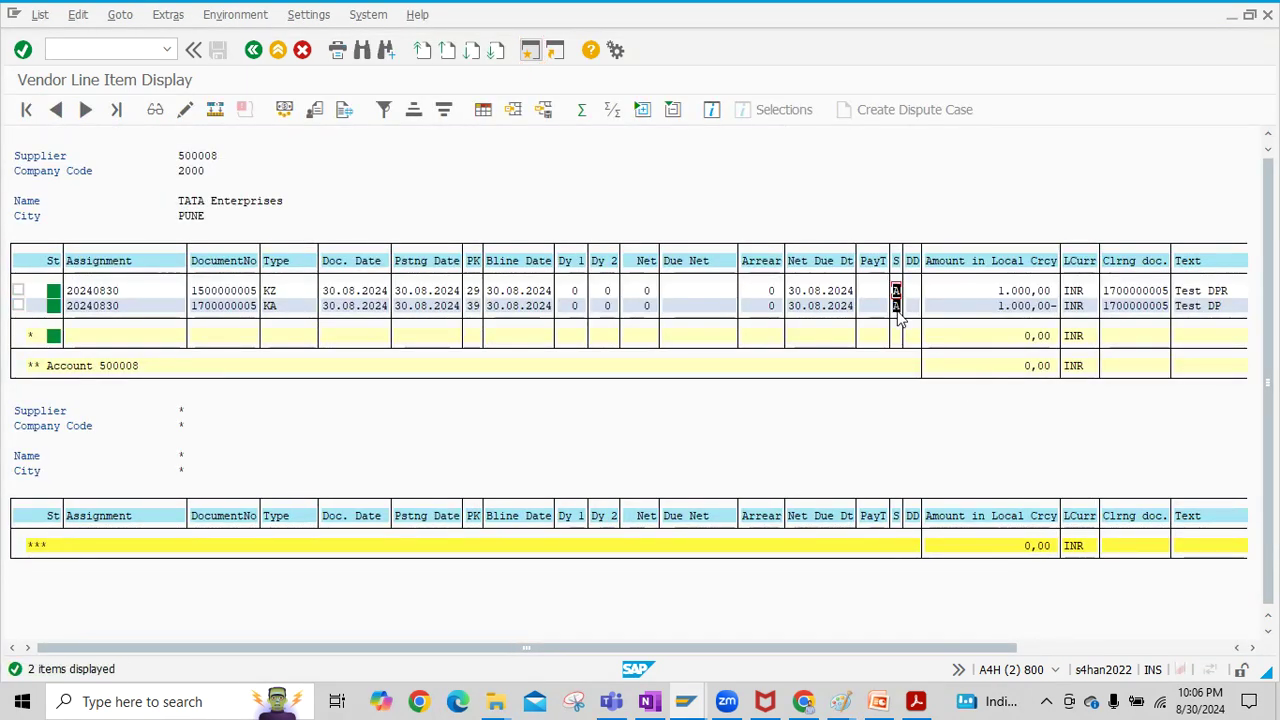